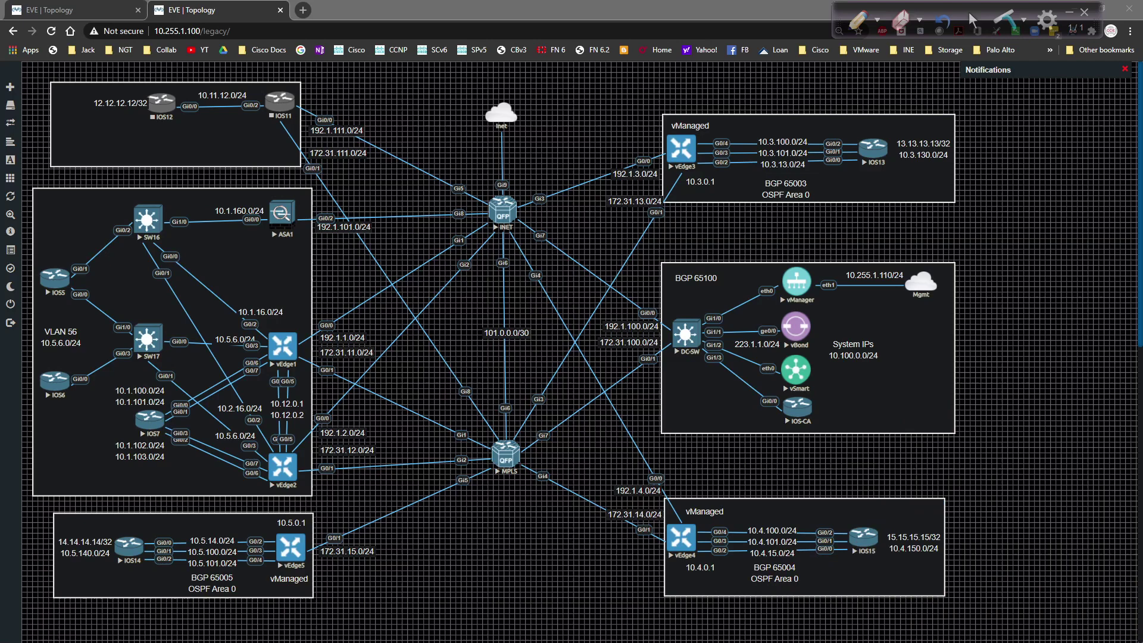
Step: In vManage, list the feature templates sorted by name
key("alt+Tab")
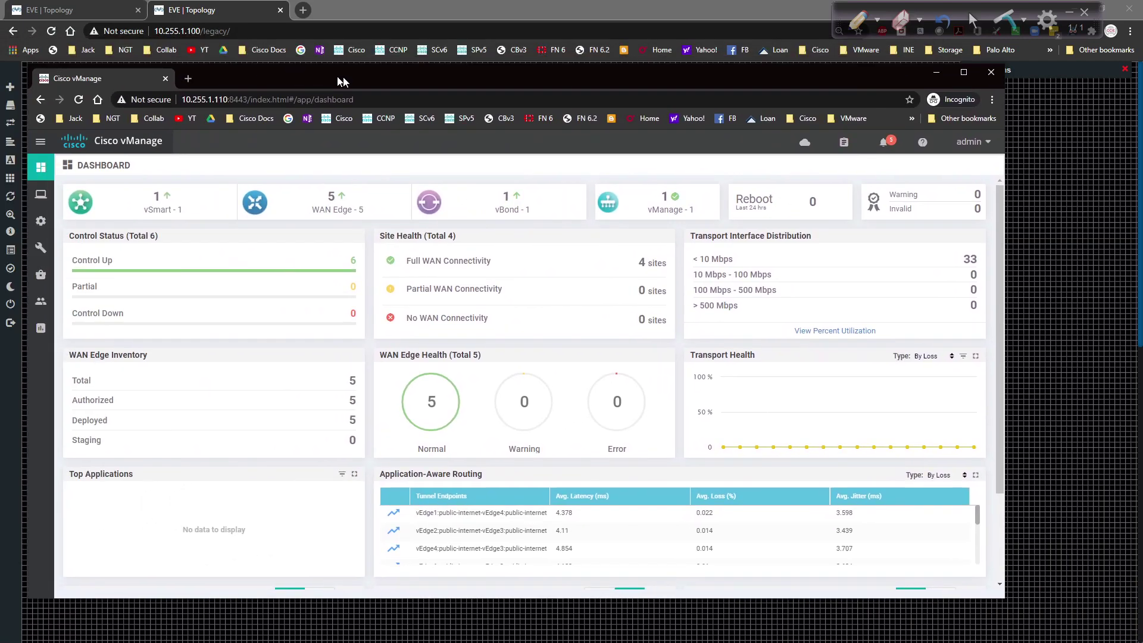
left_click_drag(343, 77, 370, 80)
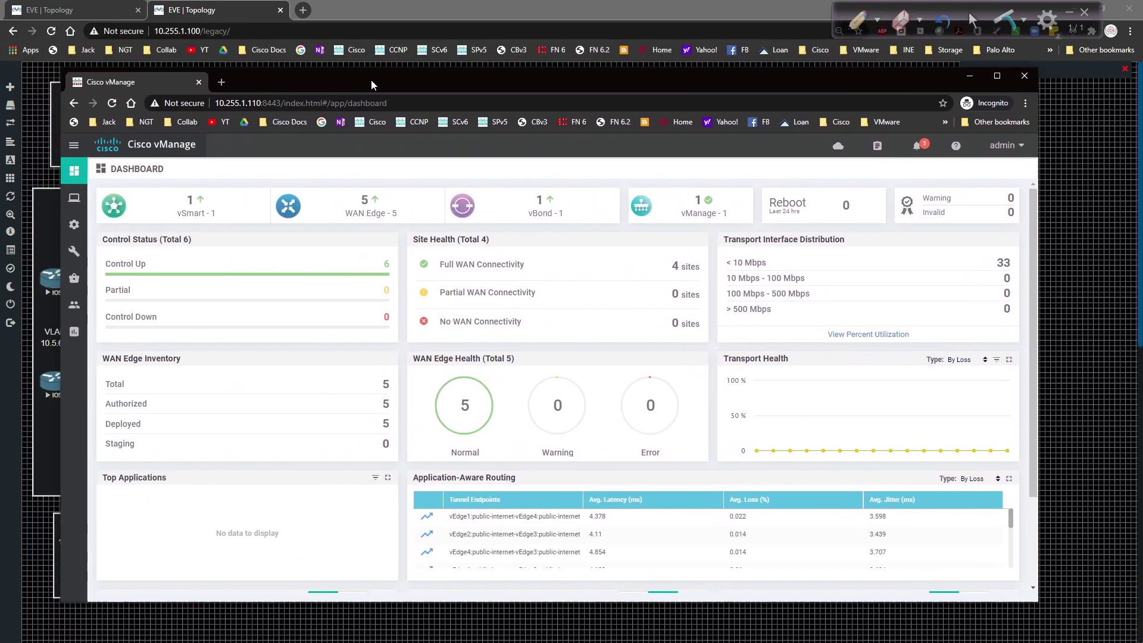
mouse_move(74, 224)
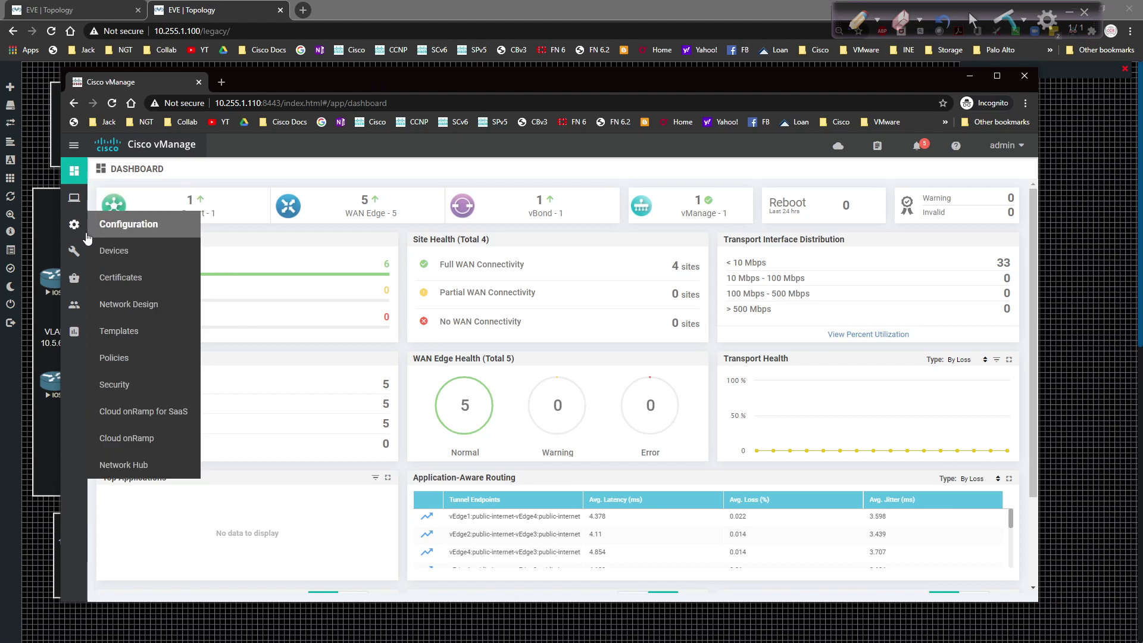
left_click(132, 330)
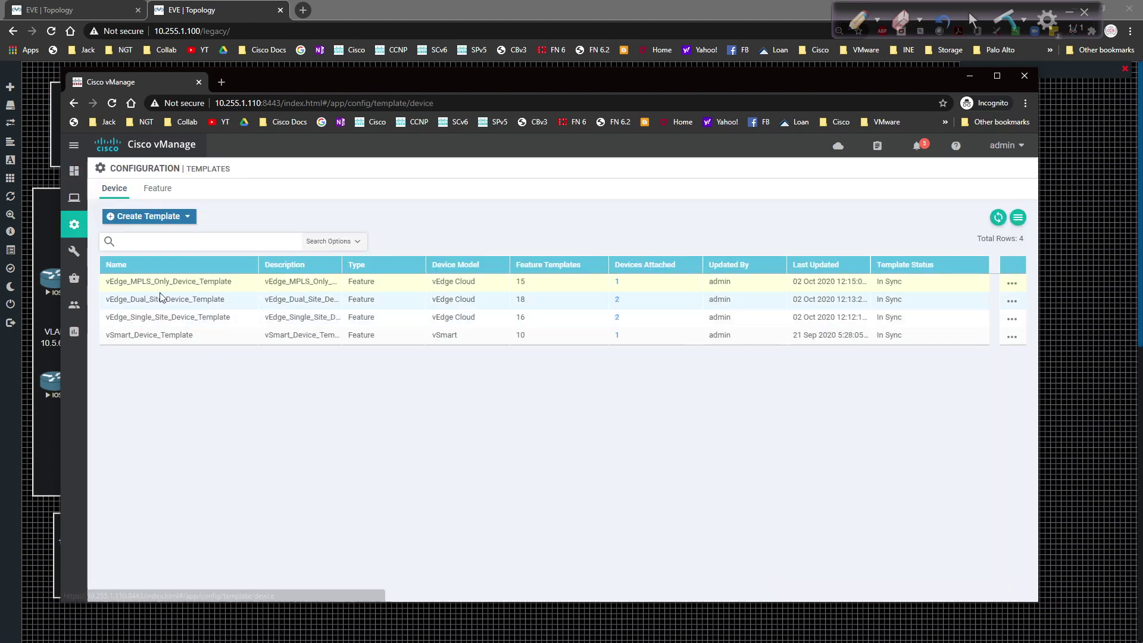
left_click(167, 189)
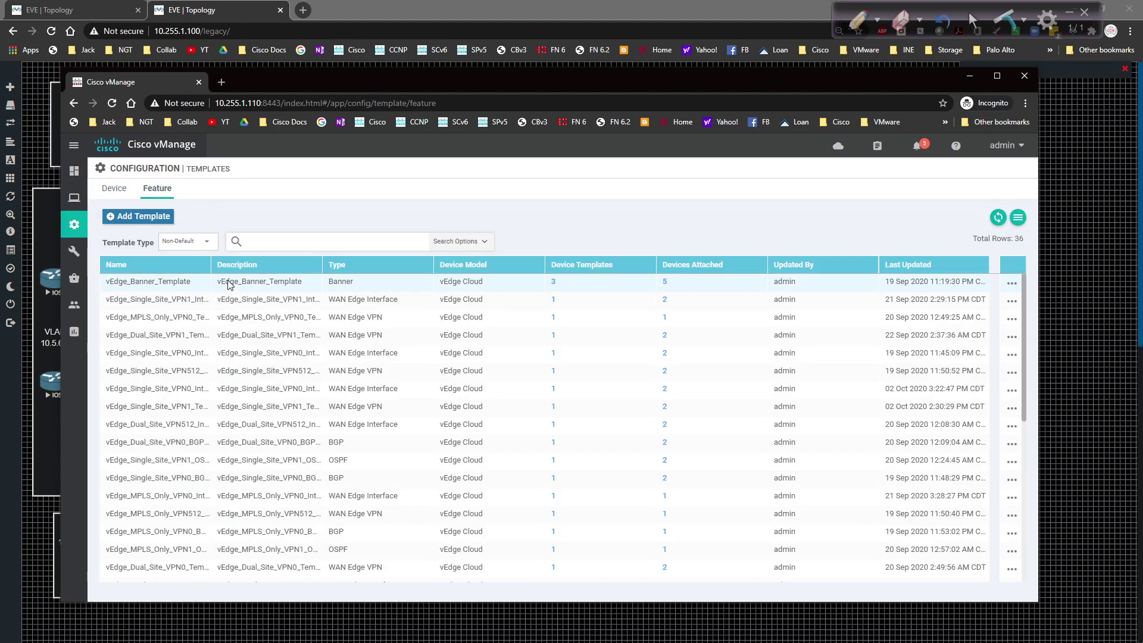
left_click(212, 270)
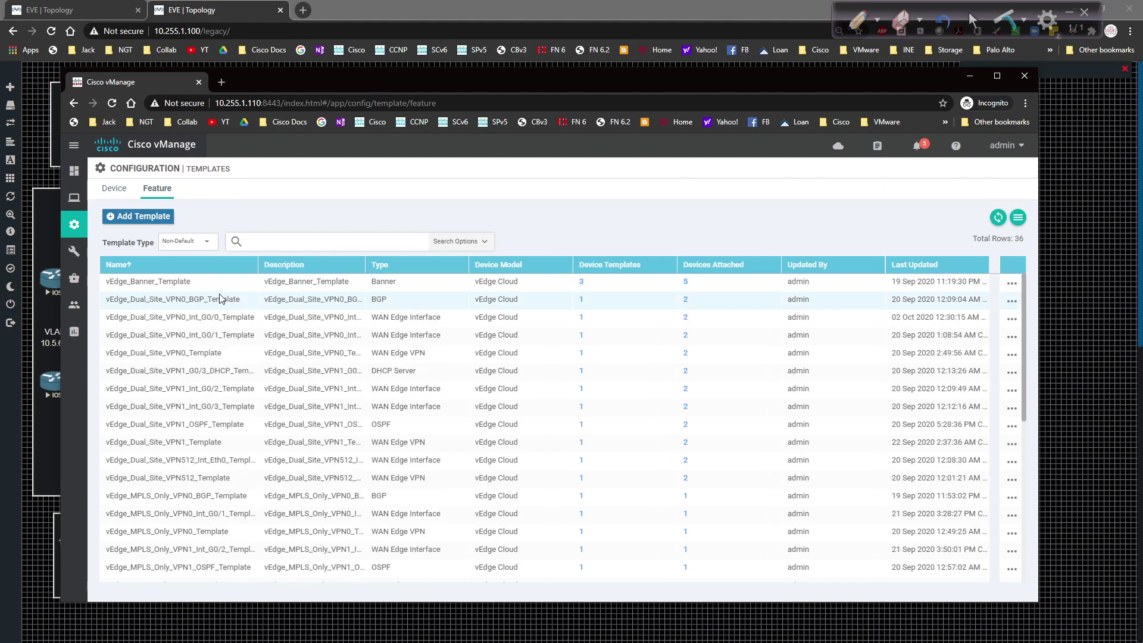
scroll(225, 299, "down", 3)
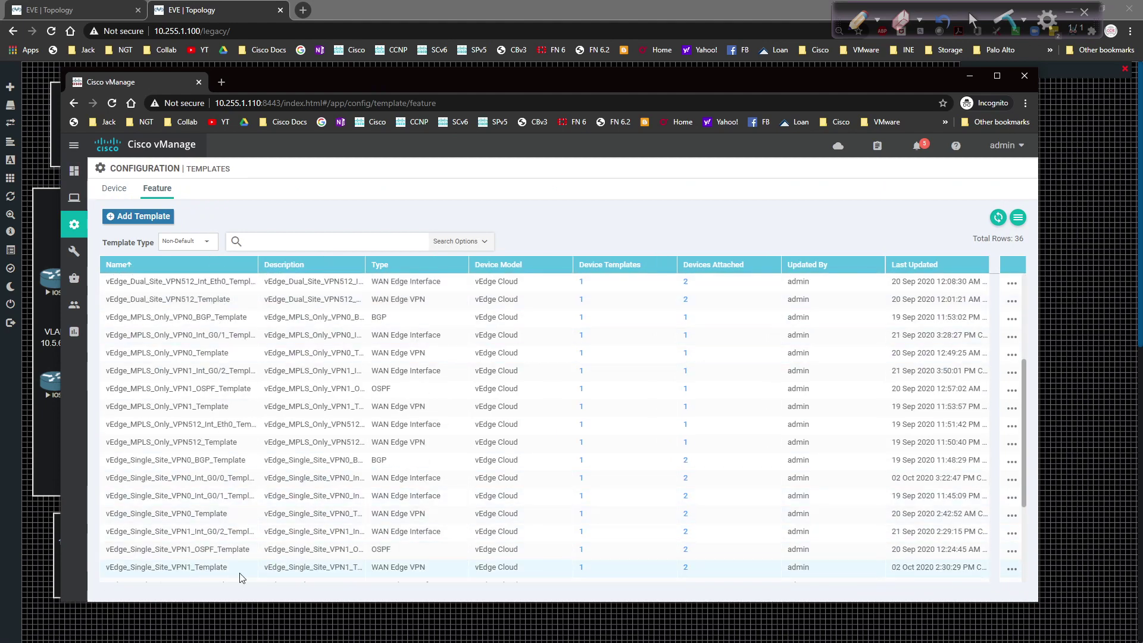
Step: Delete the 0.0.0.0/0 IPv4 route from vEdge_Single_Site_VPN1_Template and update it
left_click(1011, 570)
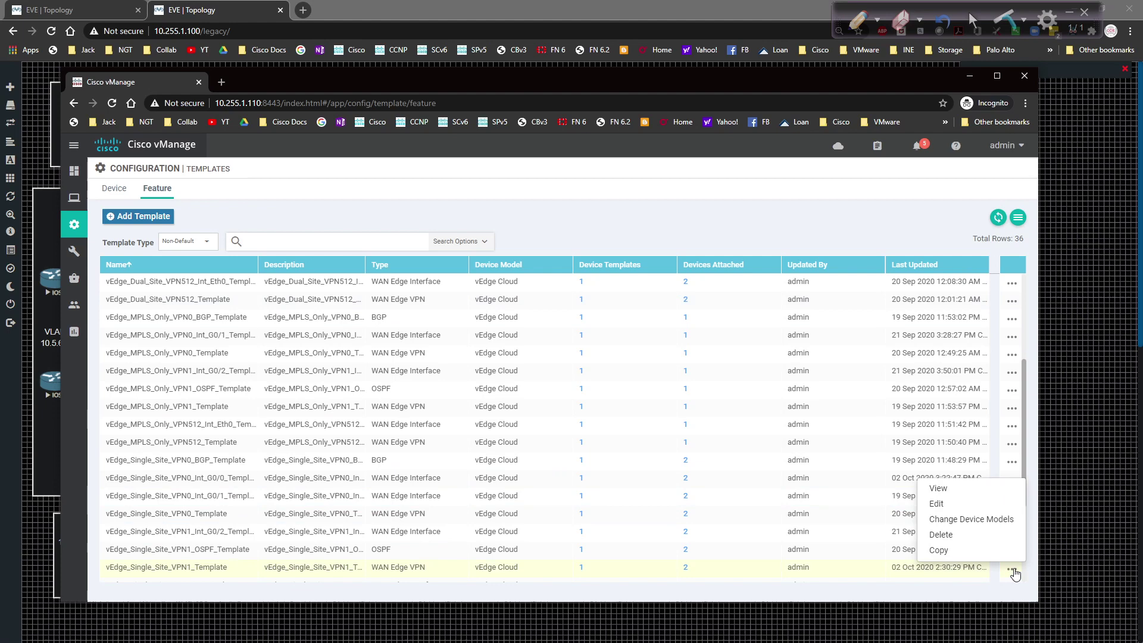
left_click(964, 505)
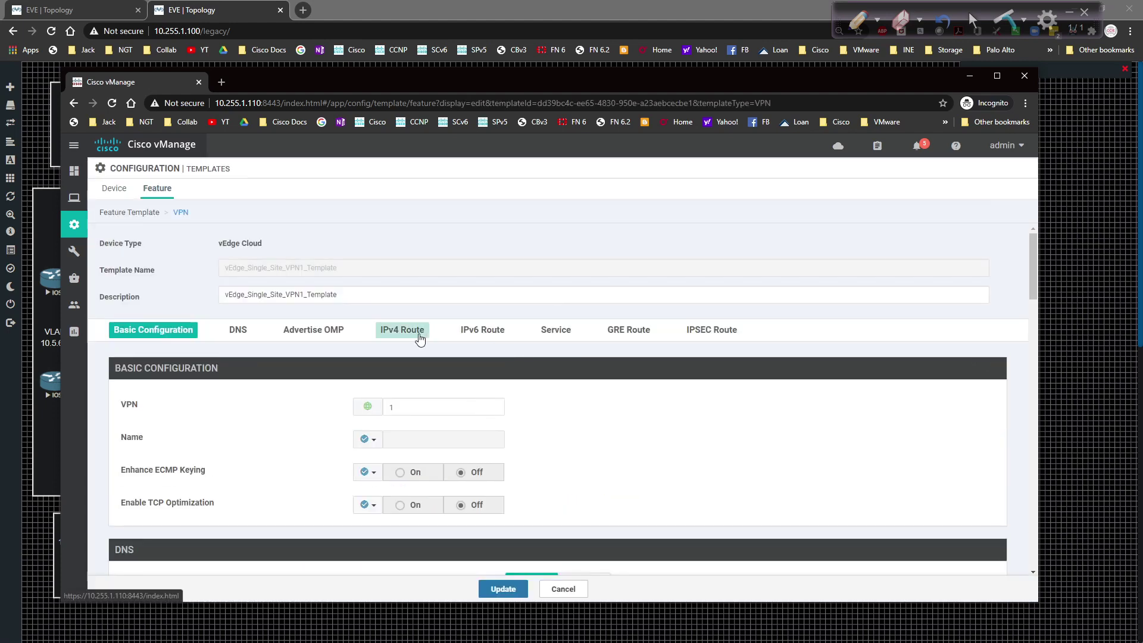
left_click(419, 336)
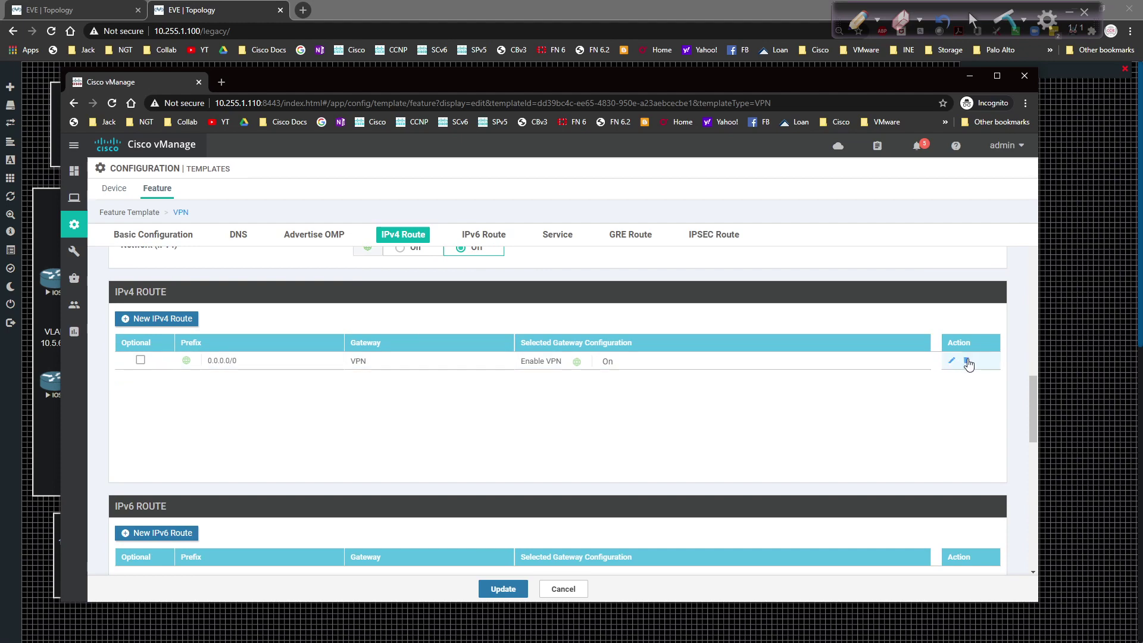
left_click(965, 361)
left_click(500, 588)
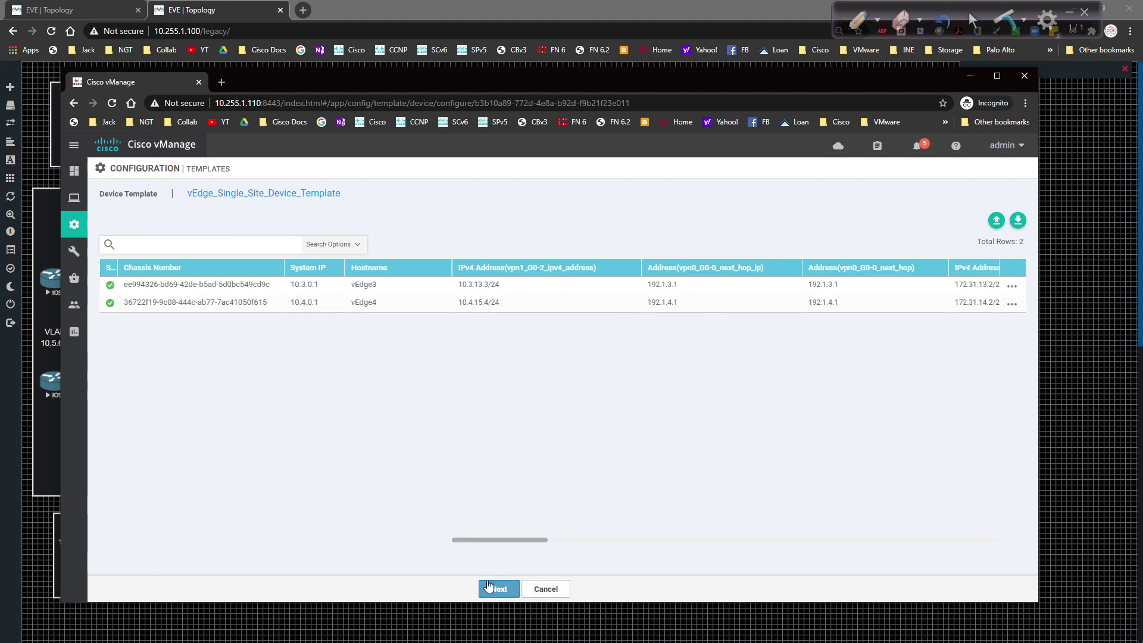
Step: Push the updated template to vEdge3 and vEdge4, confirming the change on both devices
left_click(492, 587)
left_click(619, 589)
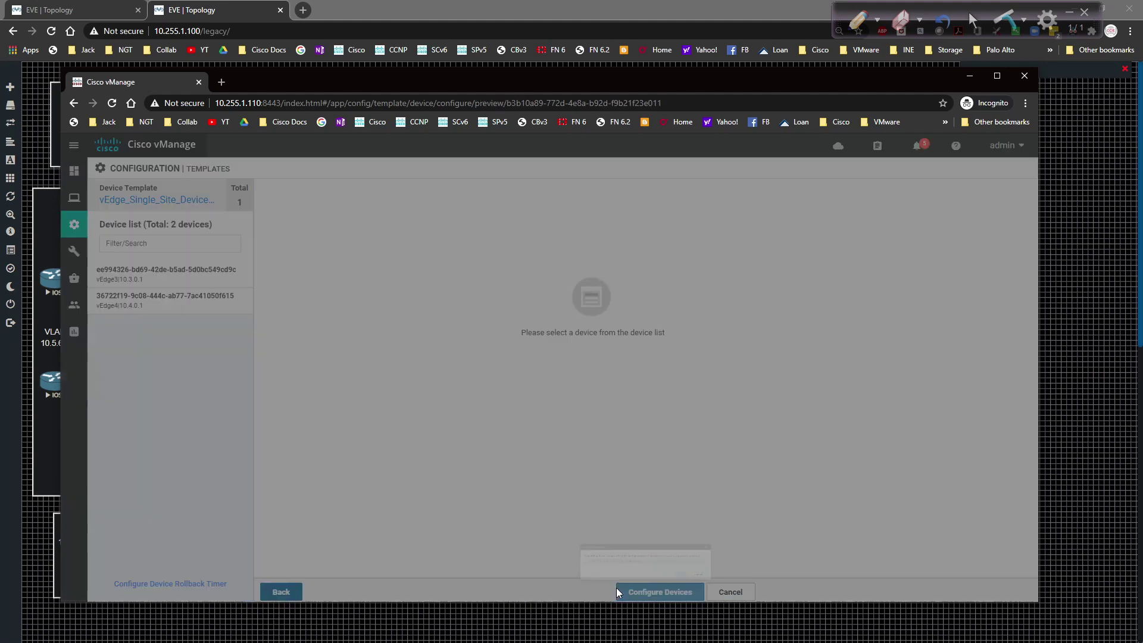
left_click(374, 366)
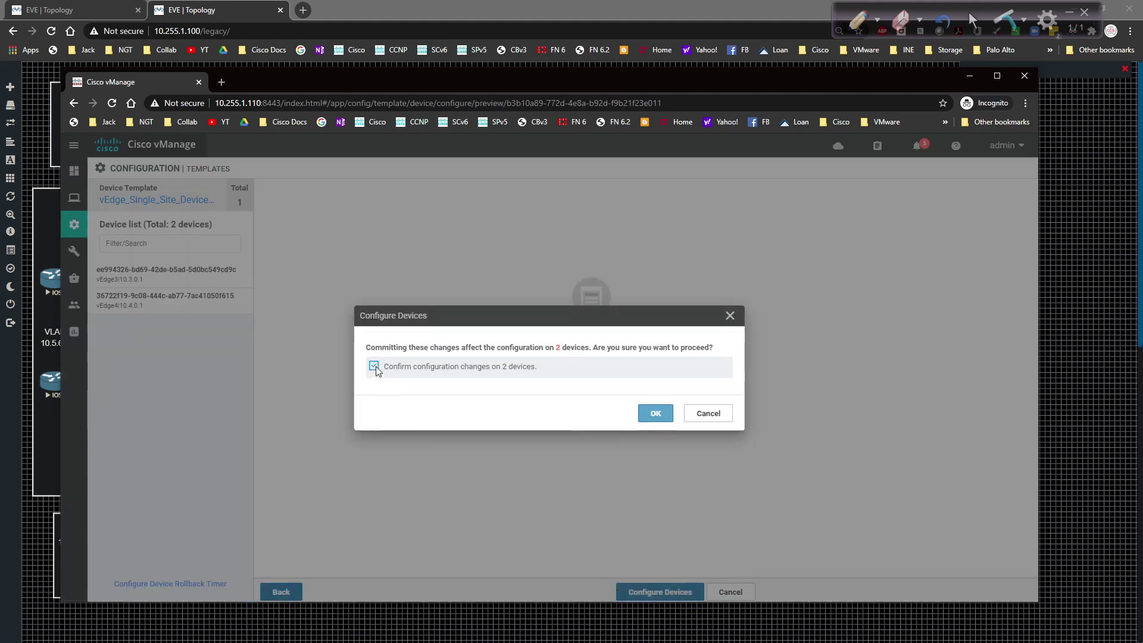
left_click(655, 413)
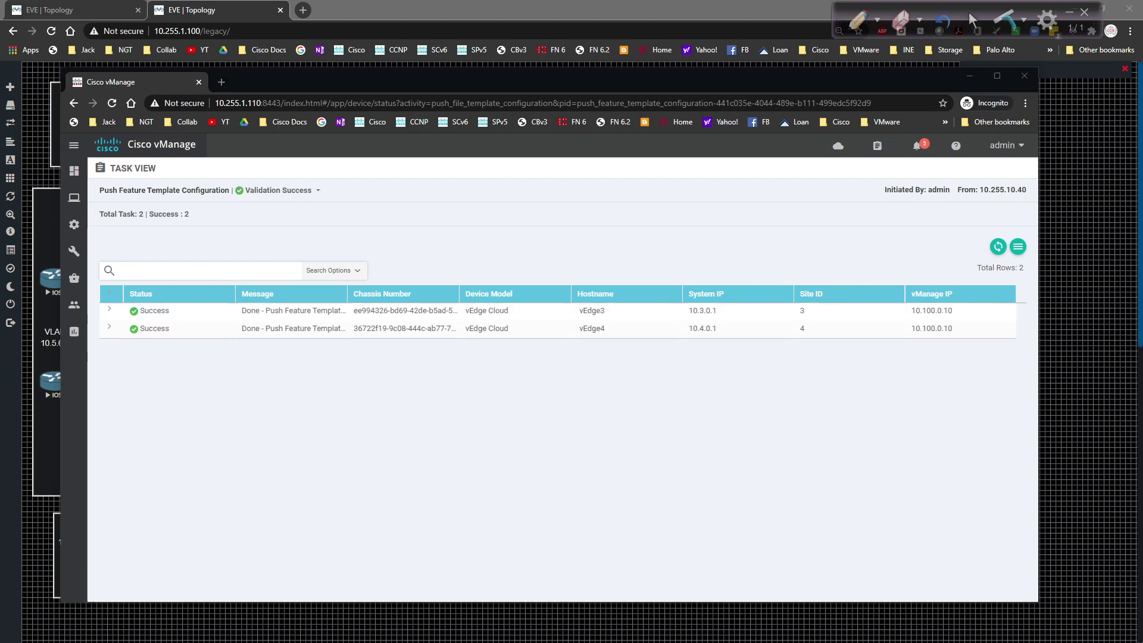
left_click(315, 394)
Step: On vEdge3, run 'sh ip route vpn 1' to view the VPN 1 routes
key("alt+Tab")
type("q")
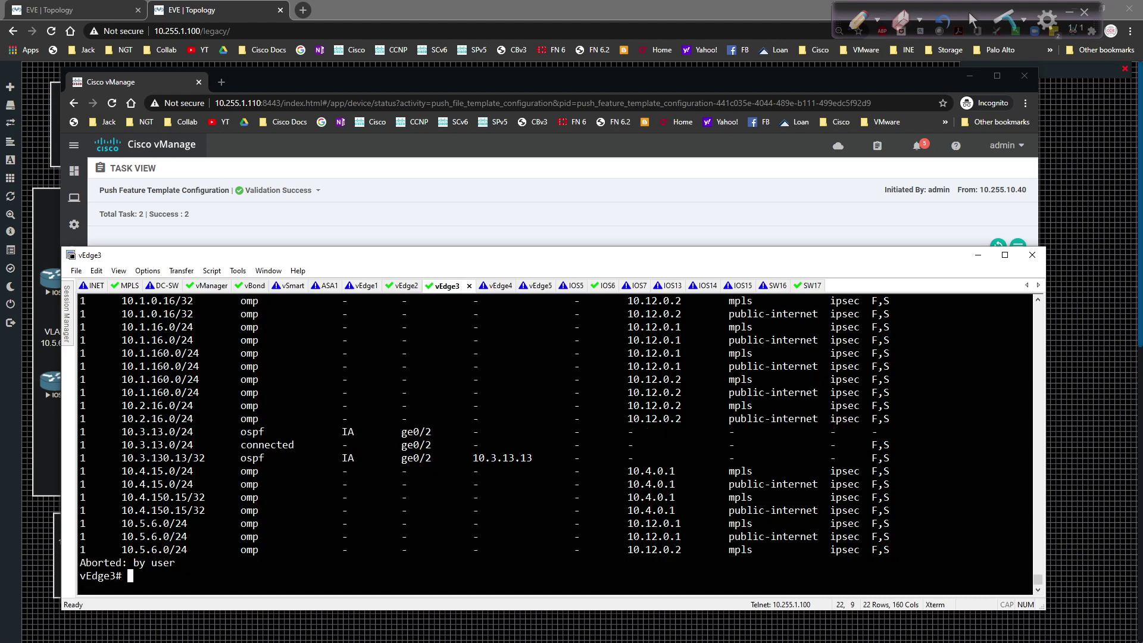
type("sh ip route vpn 1")
key("Return")
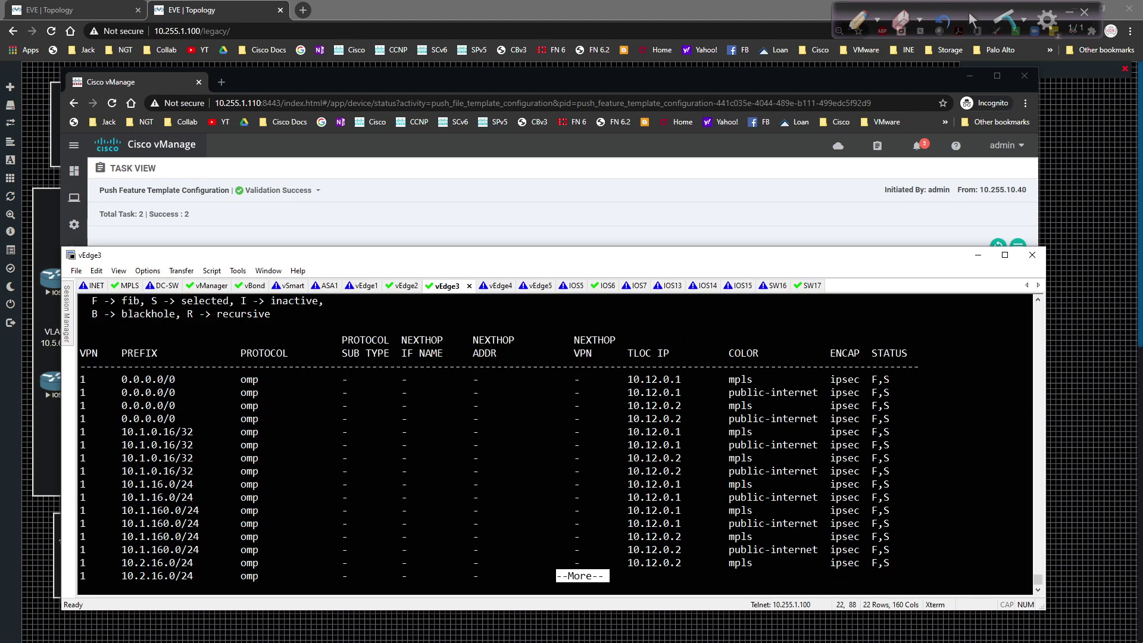
key("q")
Step: Show the full routing table, highlight VPN 1's OMP default routes, then minimize SecureCRT
key("Up")
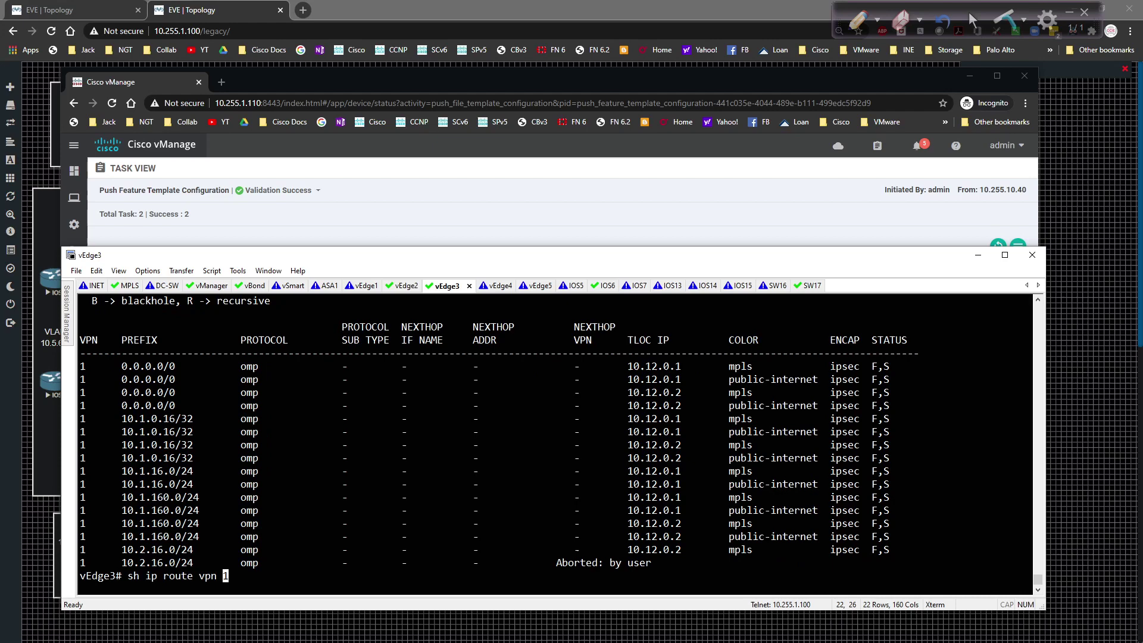
key("BackSpace")
key("BackSpace")
key("BackSpace")
key("BackSpace")
key("BackSpace")
key("BackSpace")
key("Return")
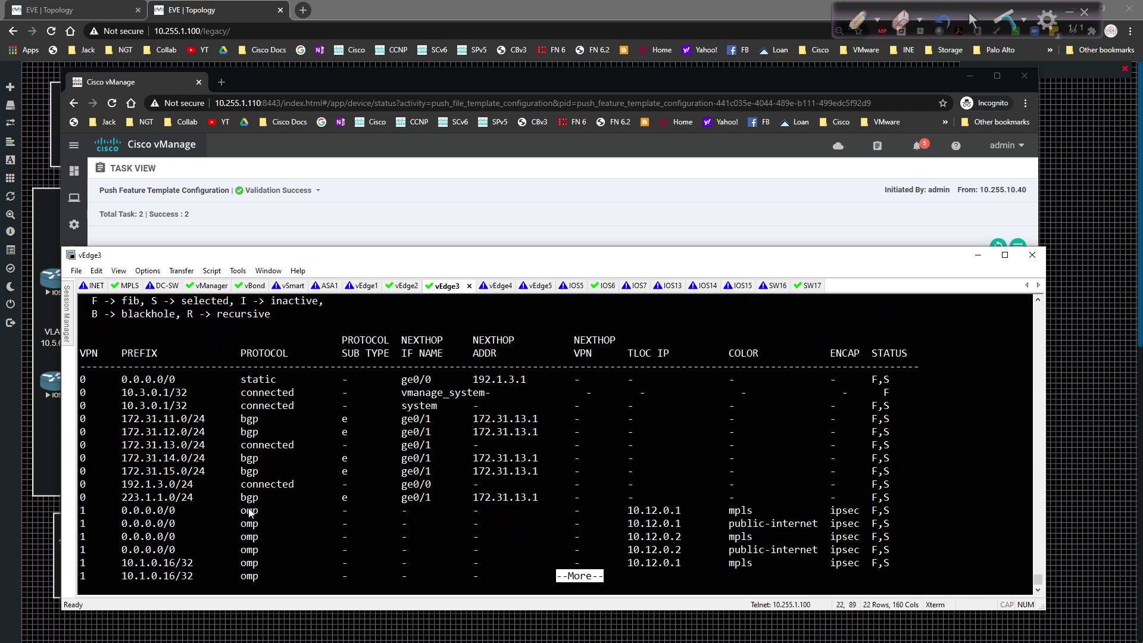
left_click_drag(83, 511, 893, 549)
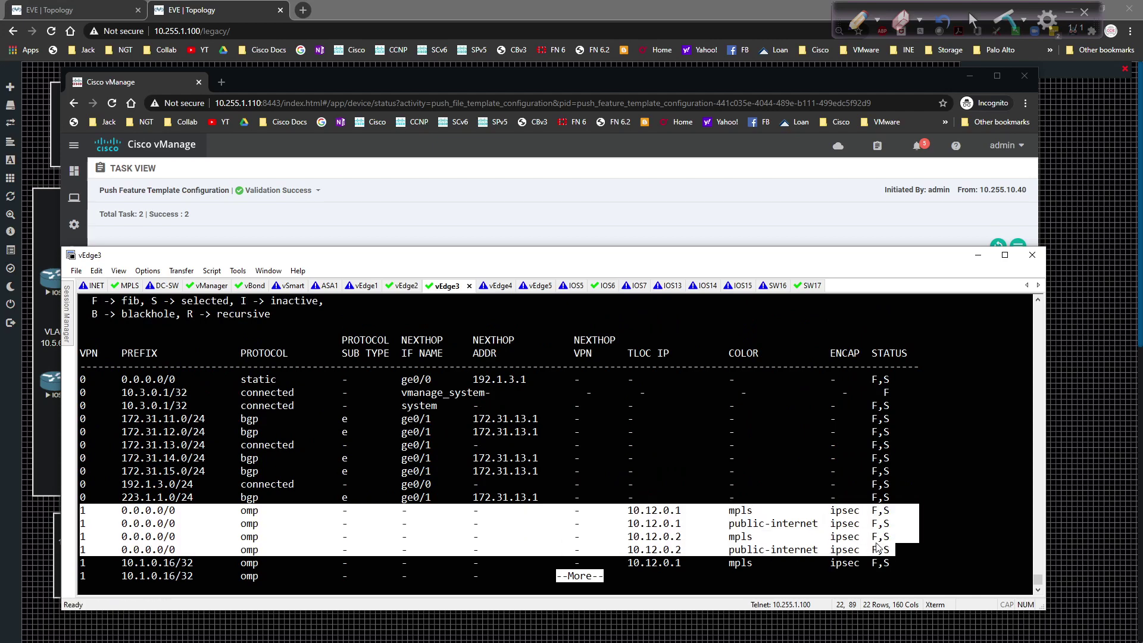
key("q")
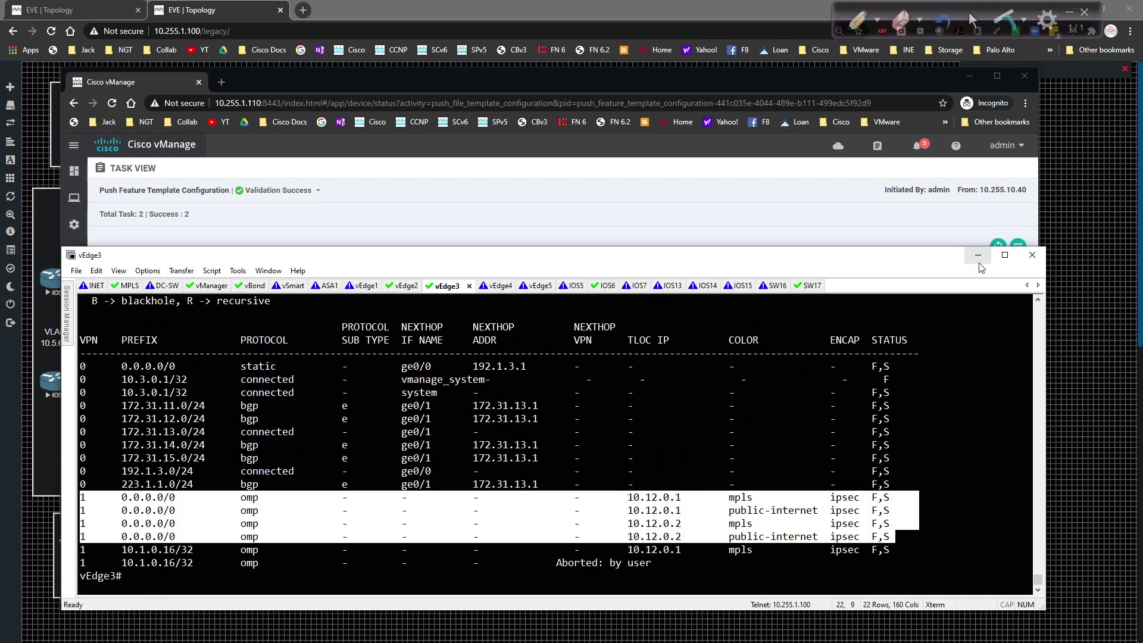
left_click(978, 255)
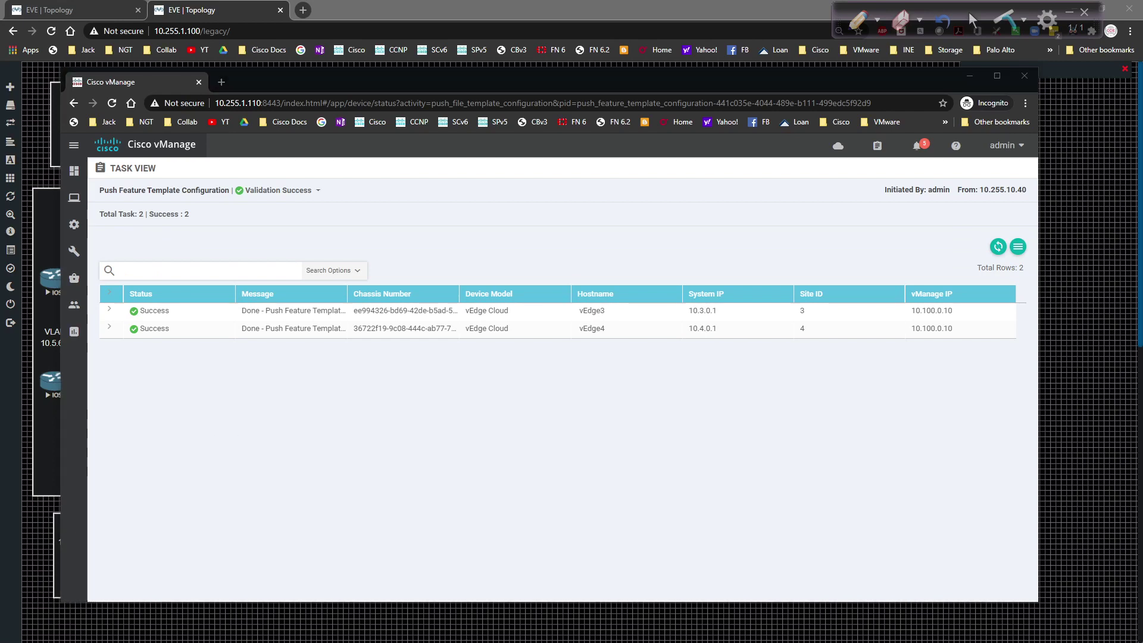
Step: Go to Policies and start a new centralized policy
mouse_move(70, 228)
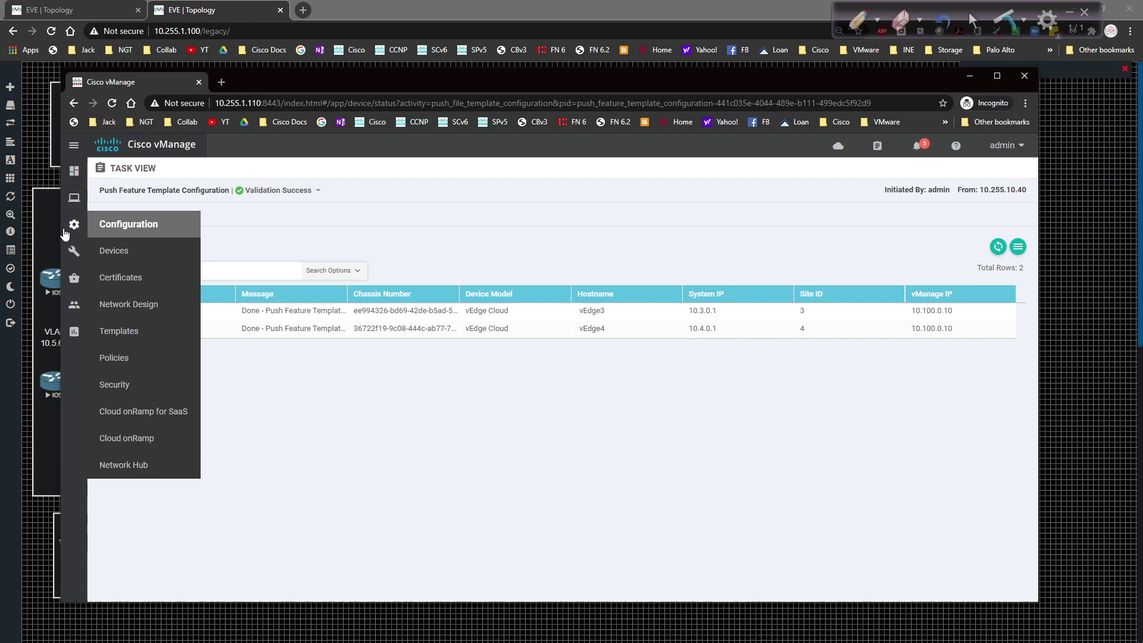
left_click(129, 367)
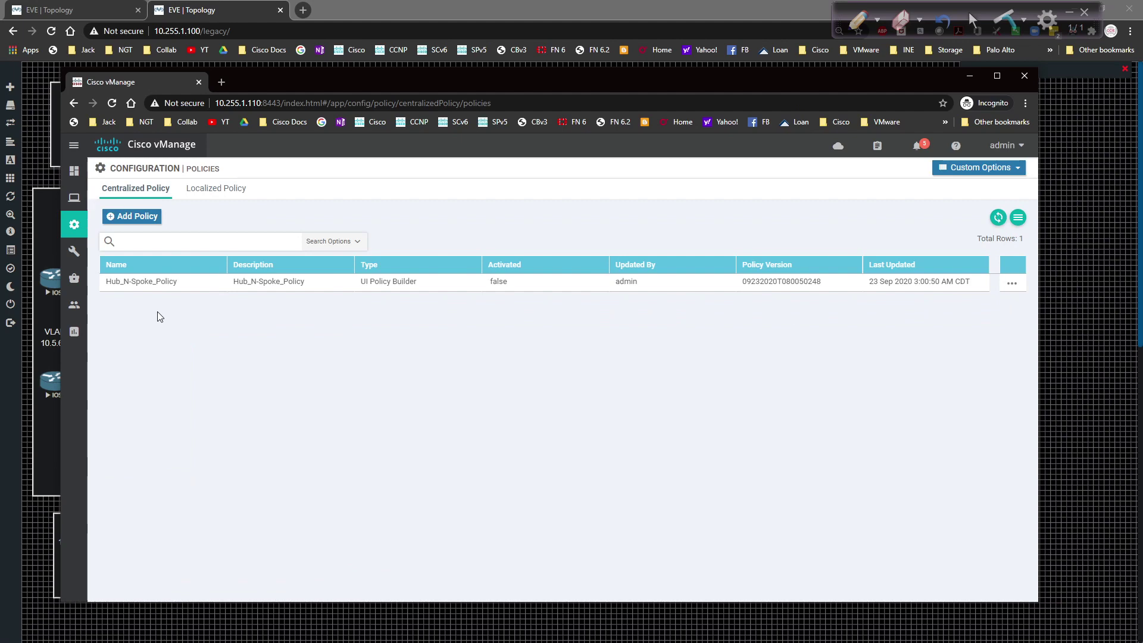
left_click(974, 172)
left_click(820, 234)
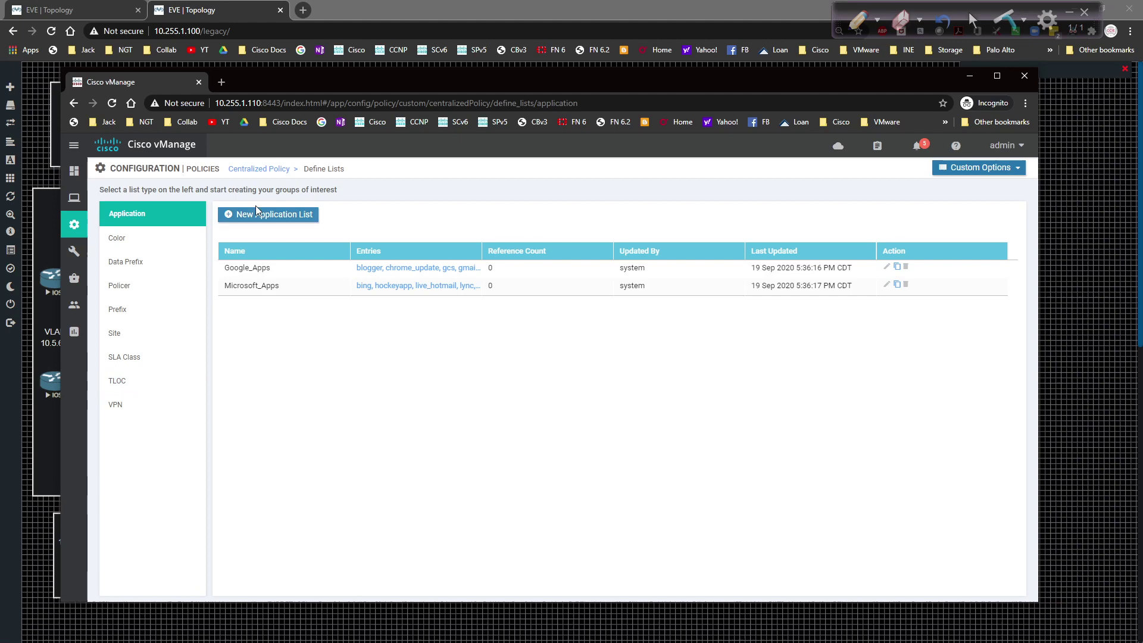
left_click(257, 169)
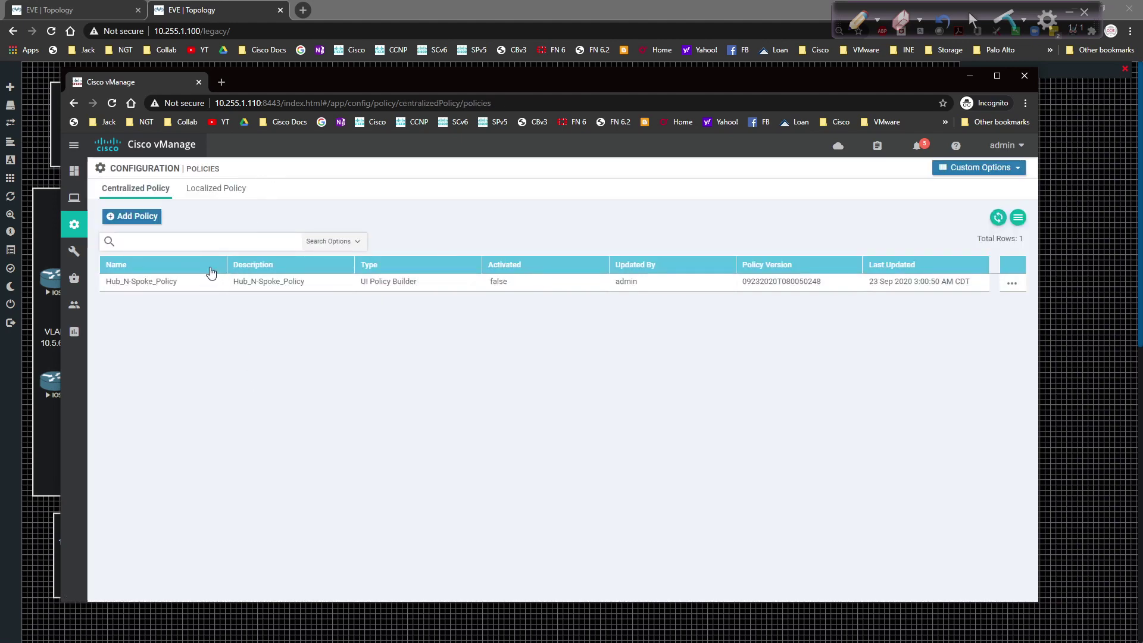
left_click(134, 216)
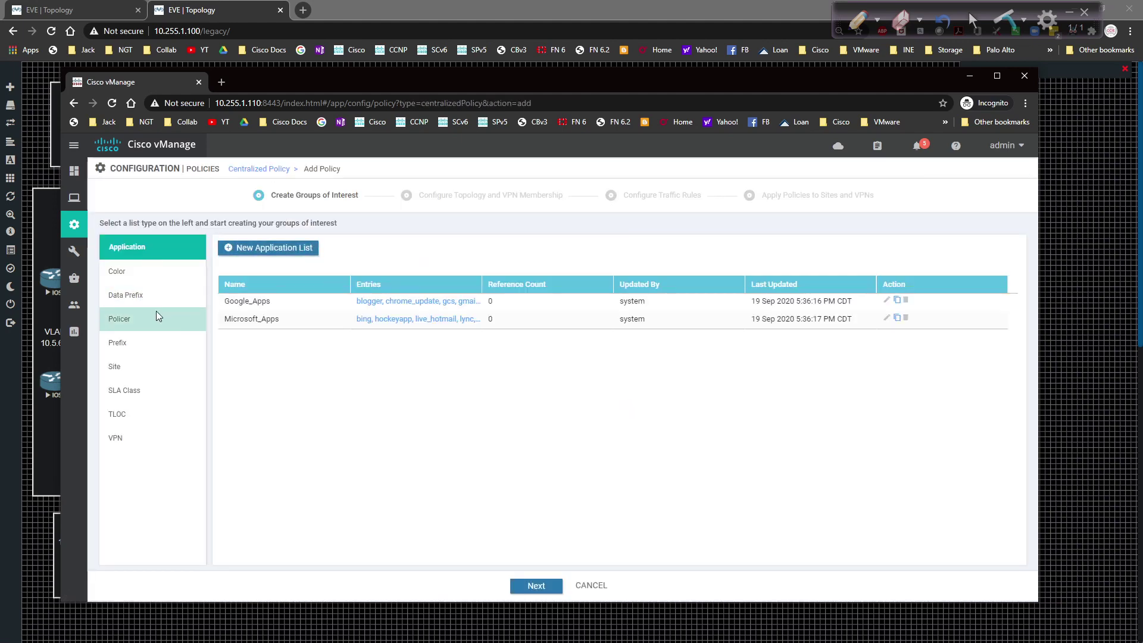
Step: Create the data prefix list 10_NETS containing 10.0.0.0/8
left_click(151, 294)
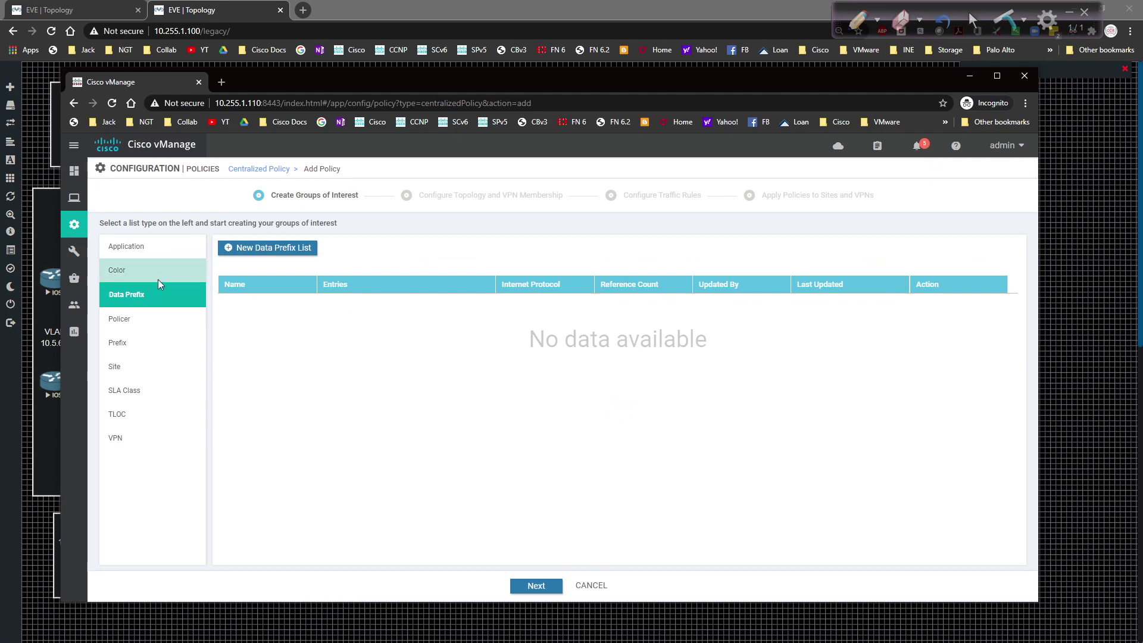
left_click(244, 248)
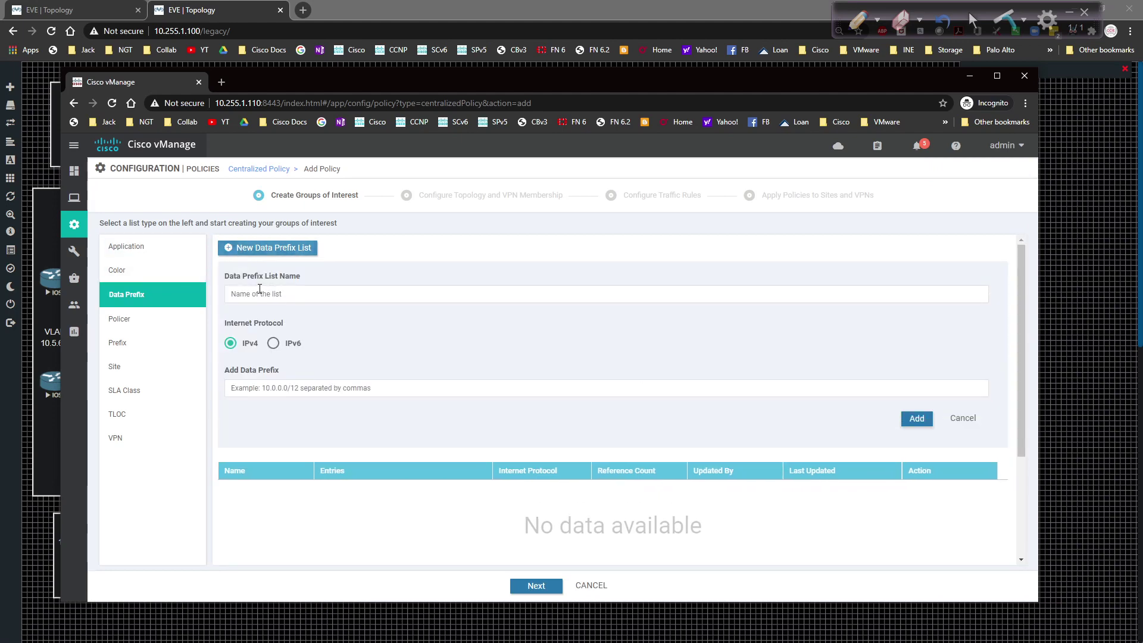
type("1")
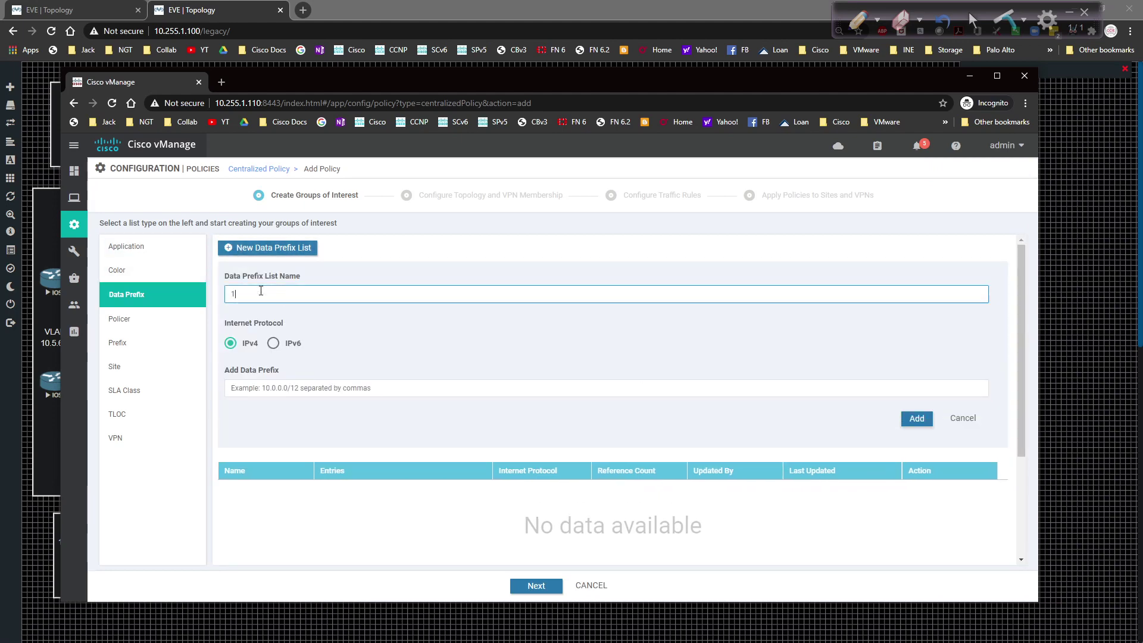
type("0_NETS")
left_click(272, 390)
type("10")
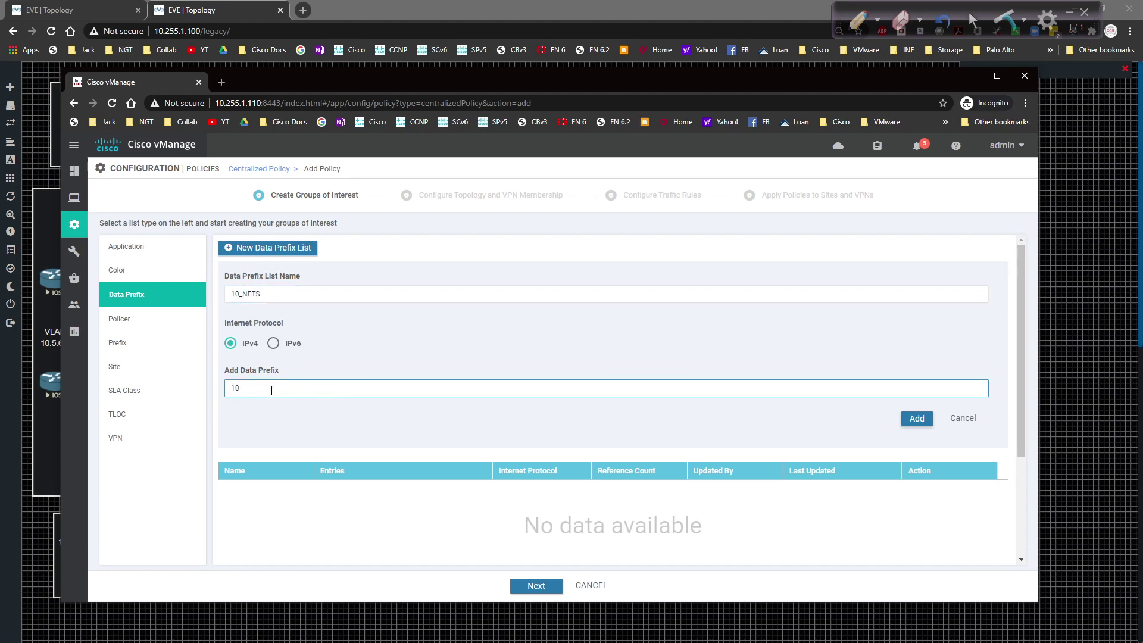
type(".0.0.0/8")
left_click(917, 419)
left_click(916, 419)
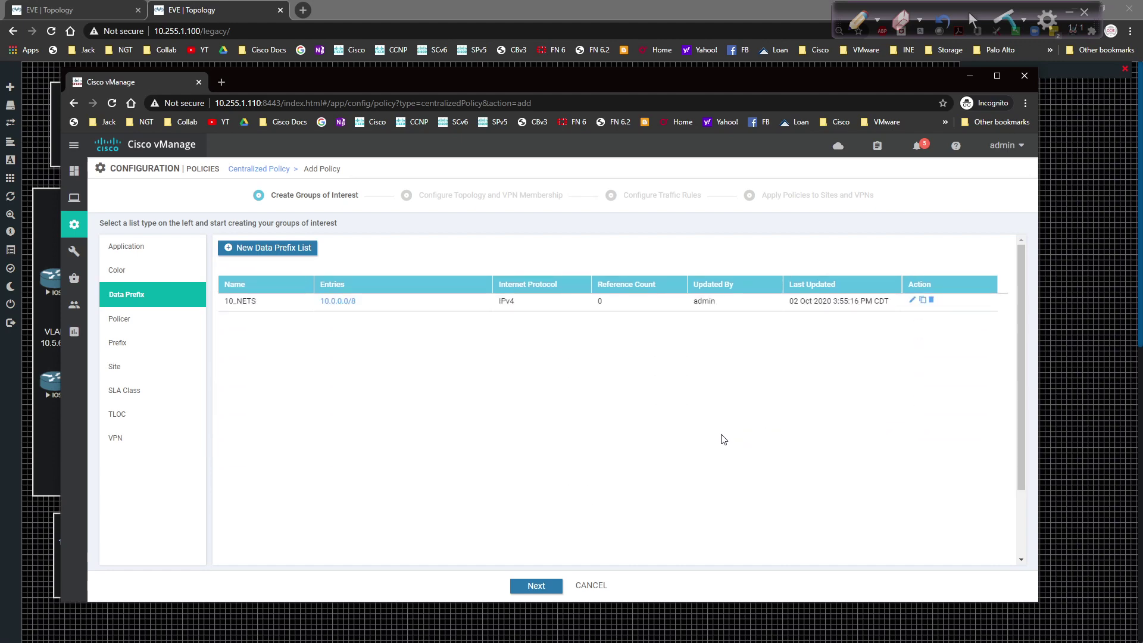
Step: Advance the wizard to Traffic Data and begin creating a new data policy
left_click(535, 585)
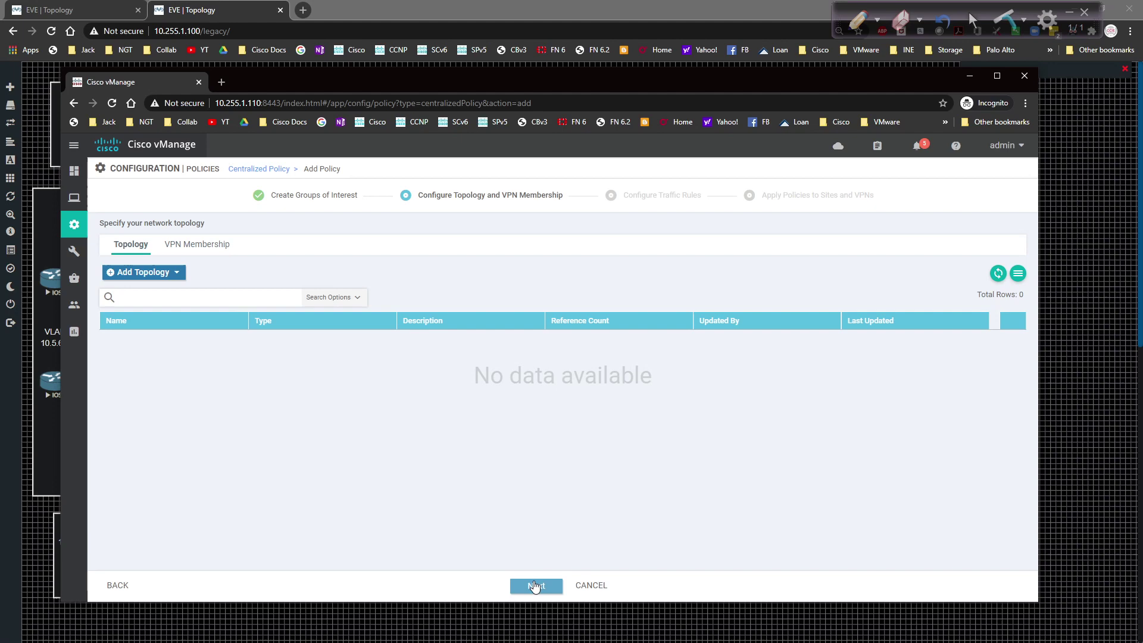
left_click(534, 585)
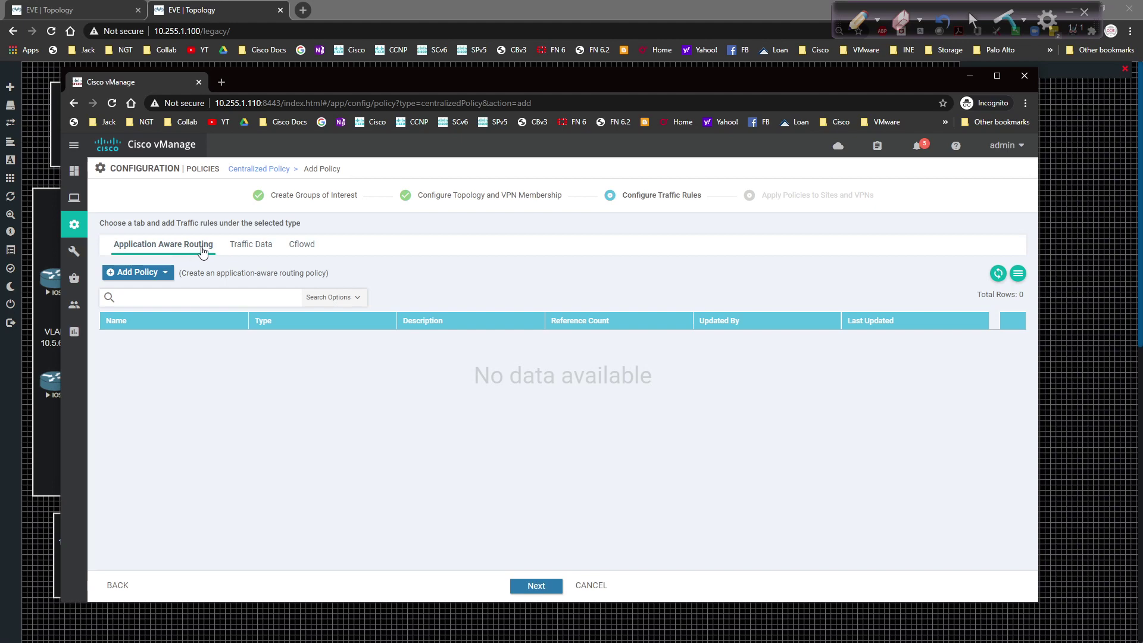
left_click(234, 250)
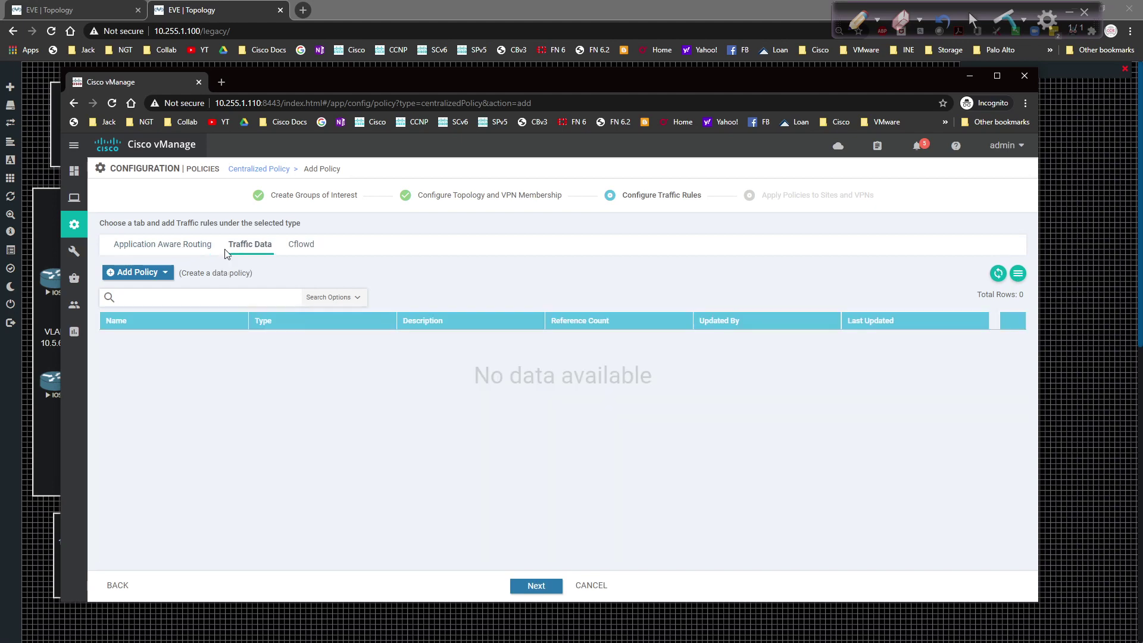
left_click(154, 277)
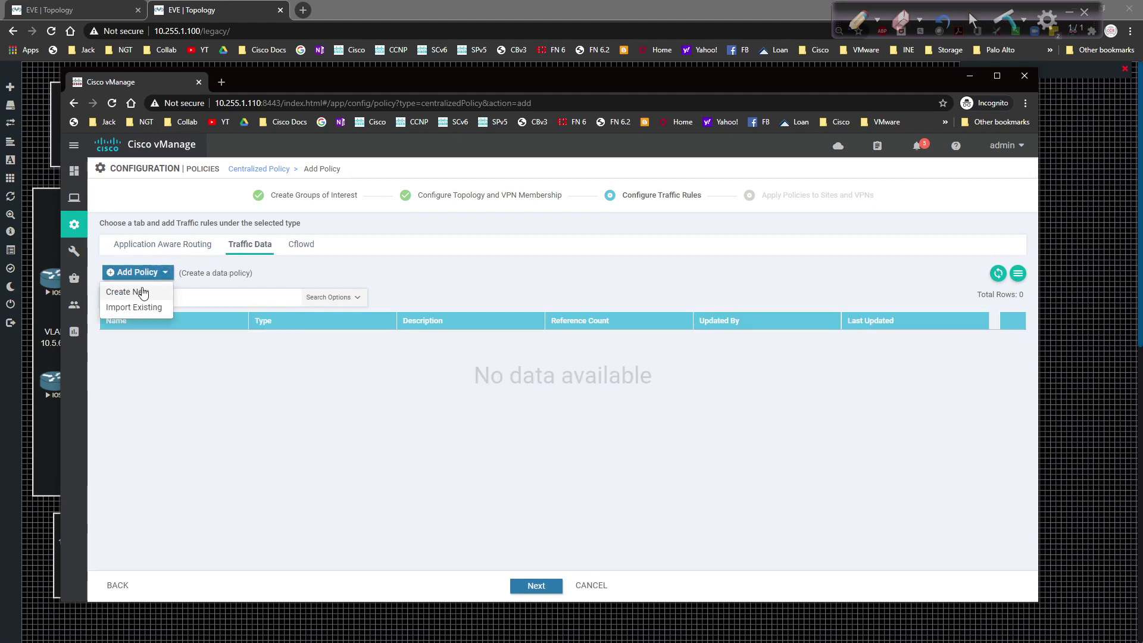
left_click(142, 290)
Step: Name the data policy NAT_Policy, with description NAT_Policy, and add a Custom sequence
left_click(256, 204)
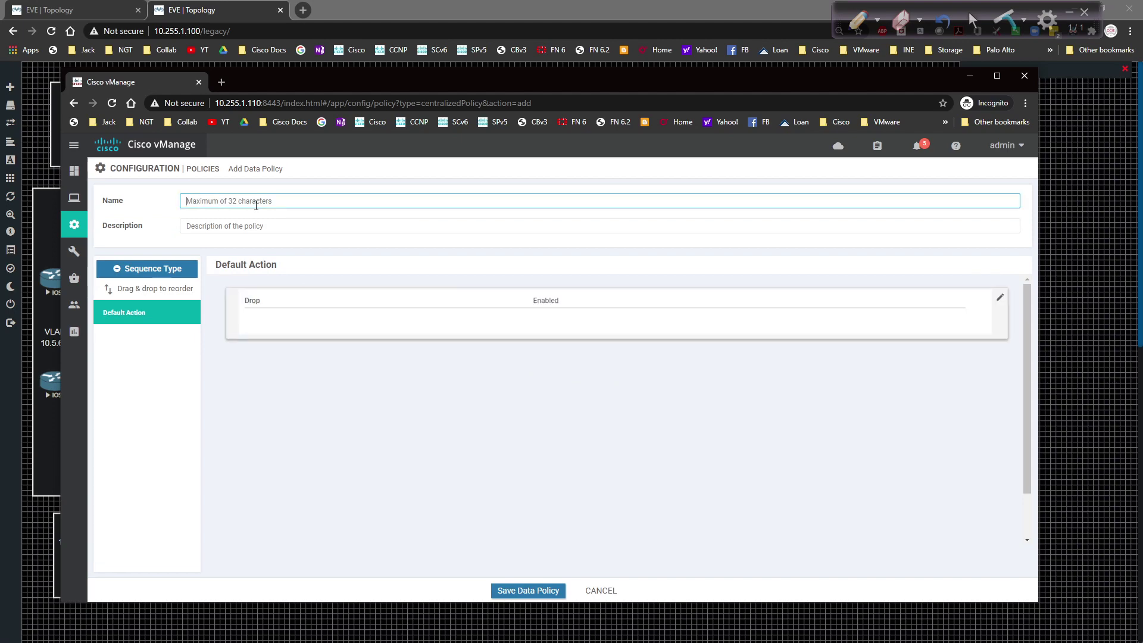
type("NAT_Policy")
key("ctrl+a")
key("ctrl+c")
key("Tab")
key("ctrl+v")
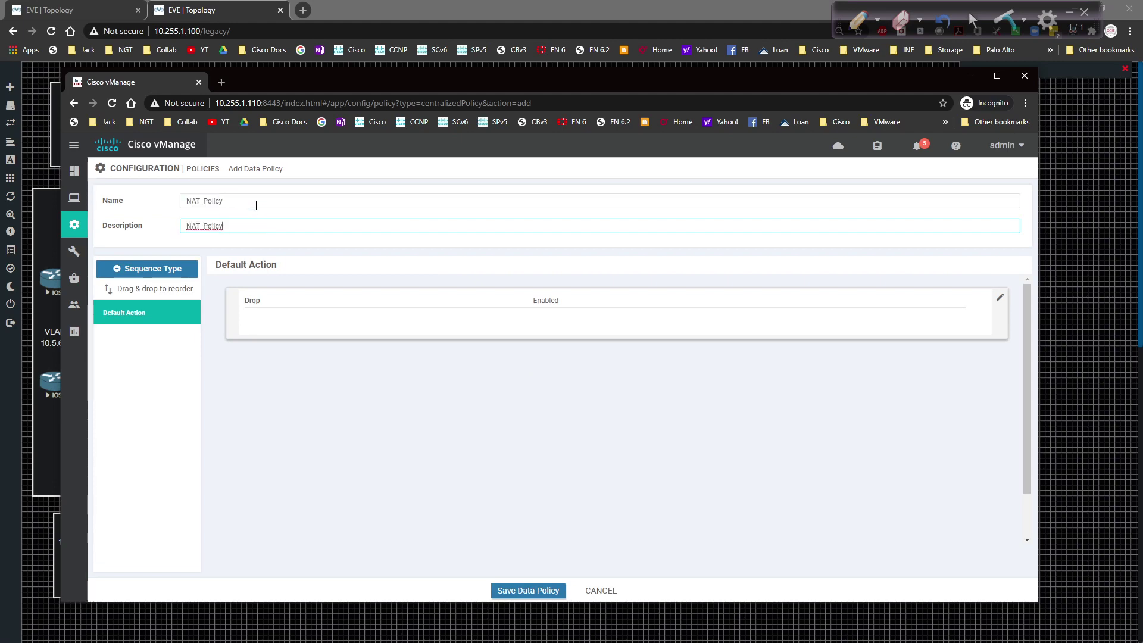
left_click(286, 431)
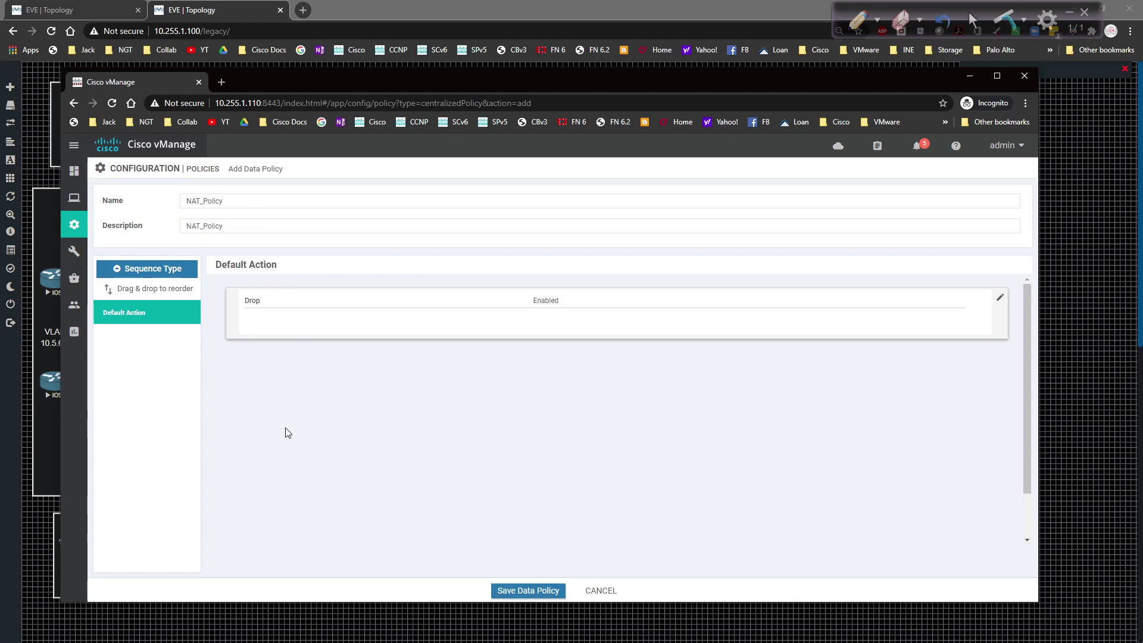
left_click(168, 268)
left_click(495, 451)
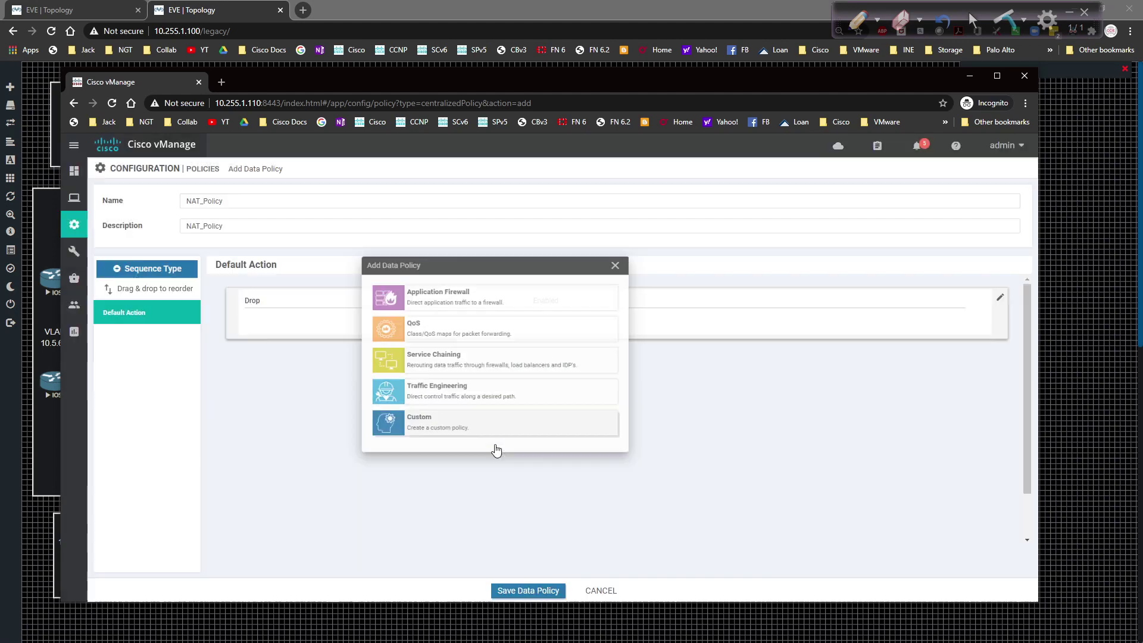
Step: Add a rule matching the destination data prefix list 10_NETS
left_click(265, 287)
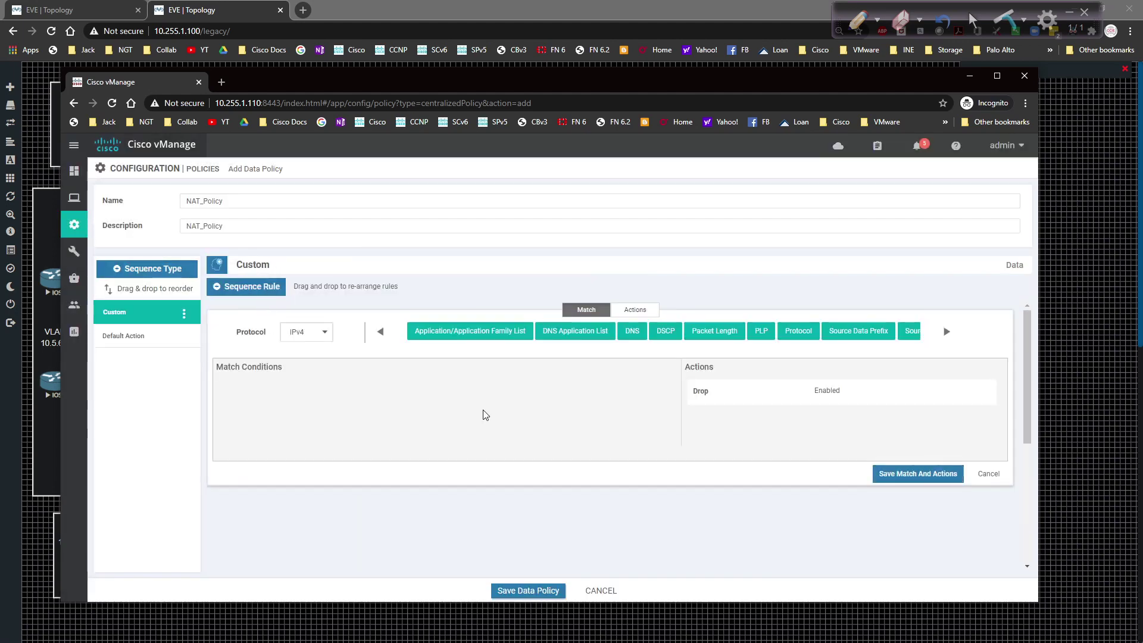
left_click(945, 334)
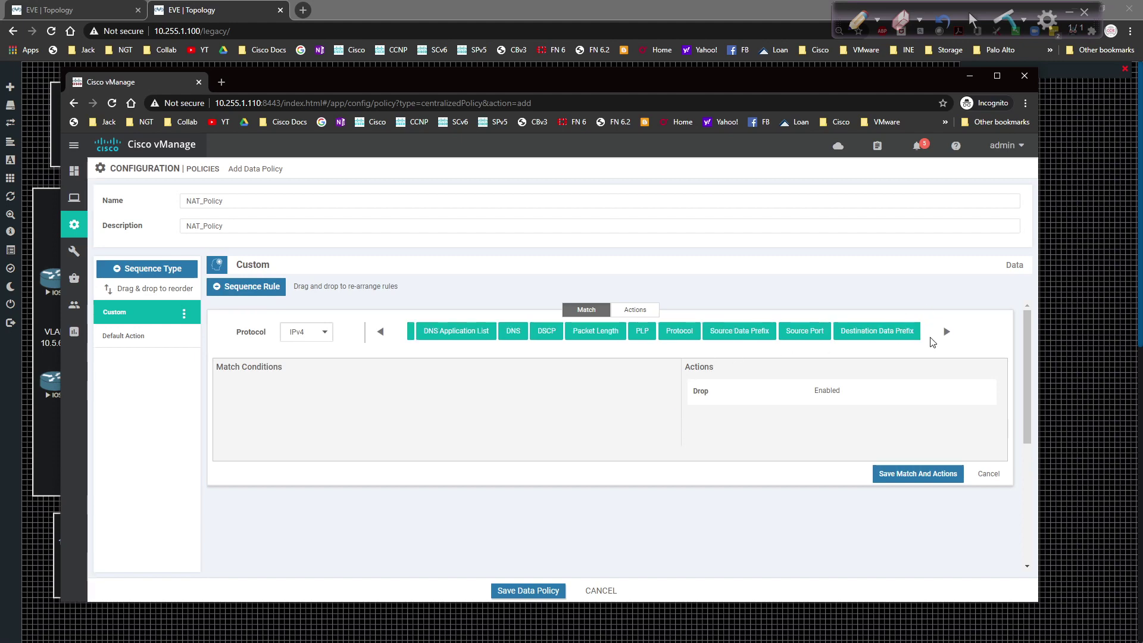
left_click(876, 333)
left_click(312, 408)
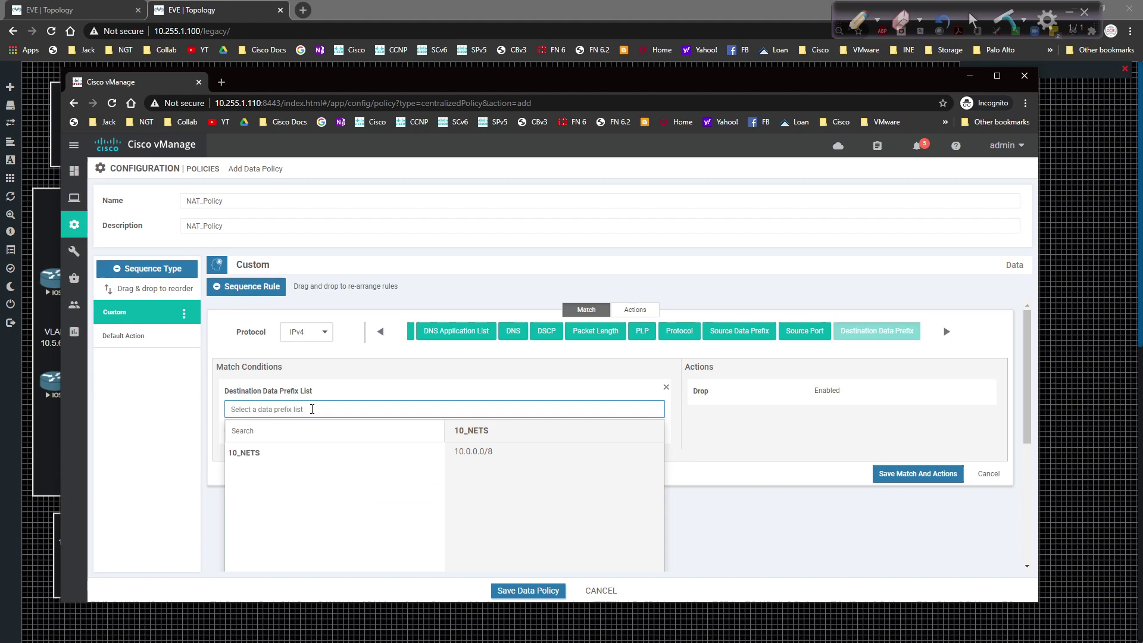
left_click(244, 458)
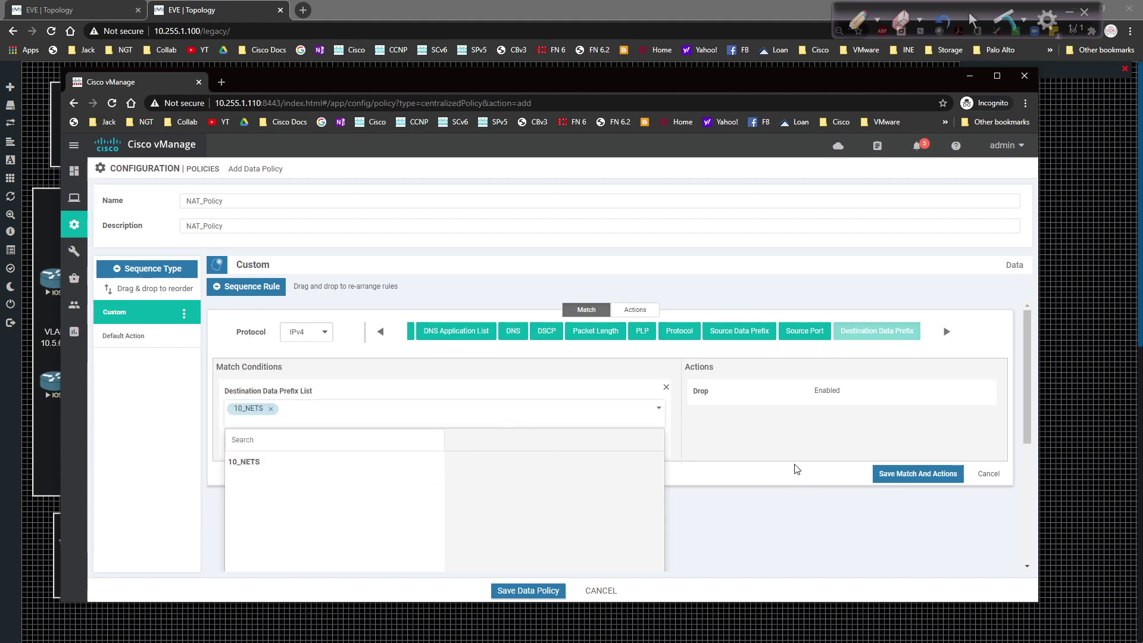
left_click(723, 453)
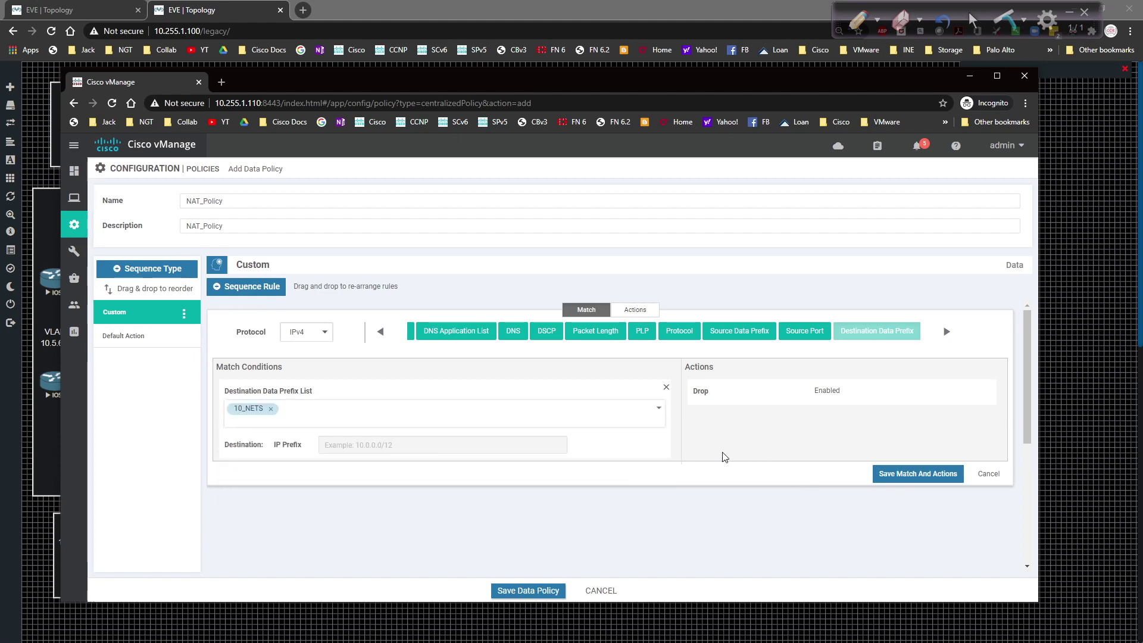
Step: Set the rule's actions to Accept with counter Counter1
left_click(634, 309)
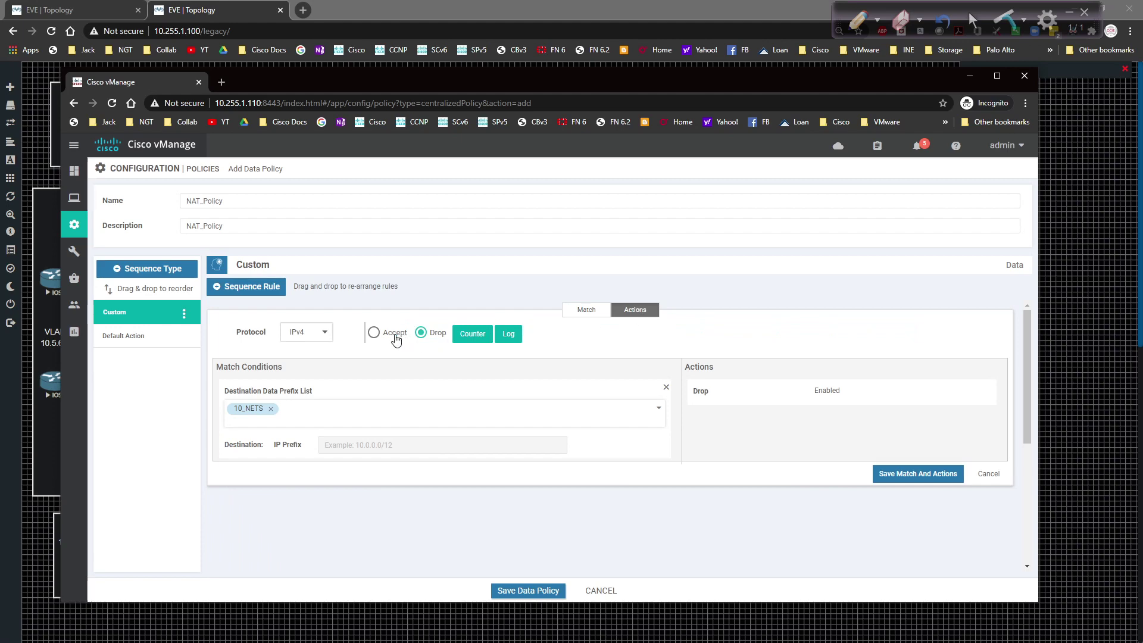
left_click(375, 334)
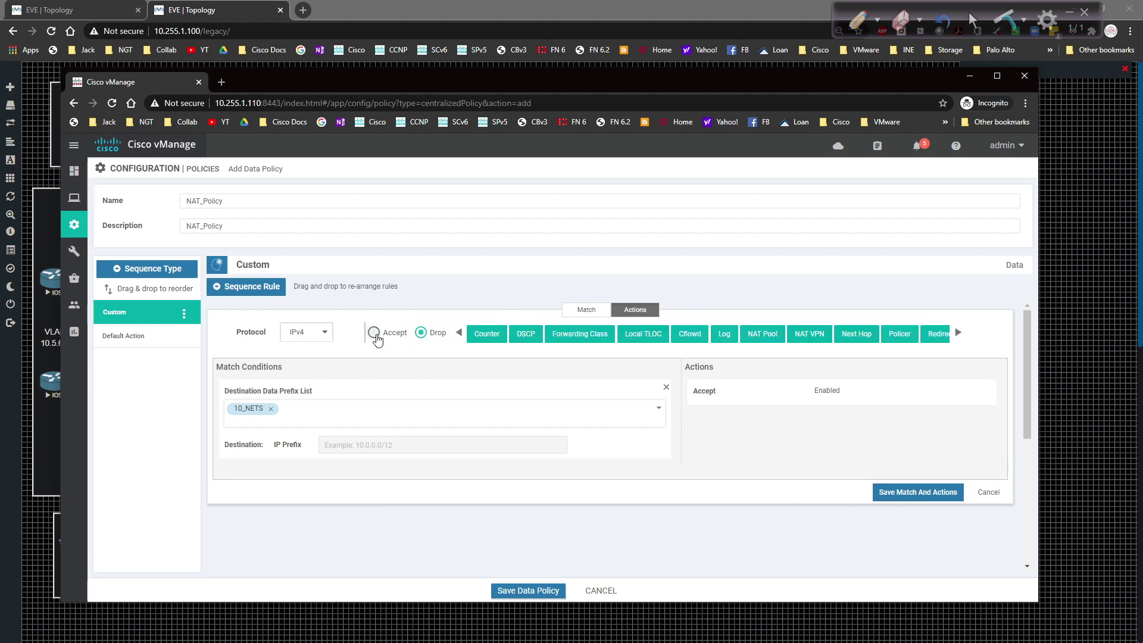
left_click(494, 337)
left_click(850, 422)
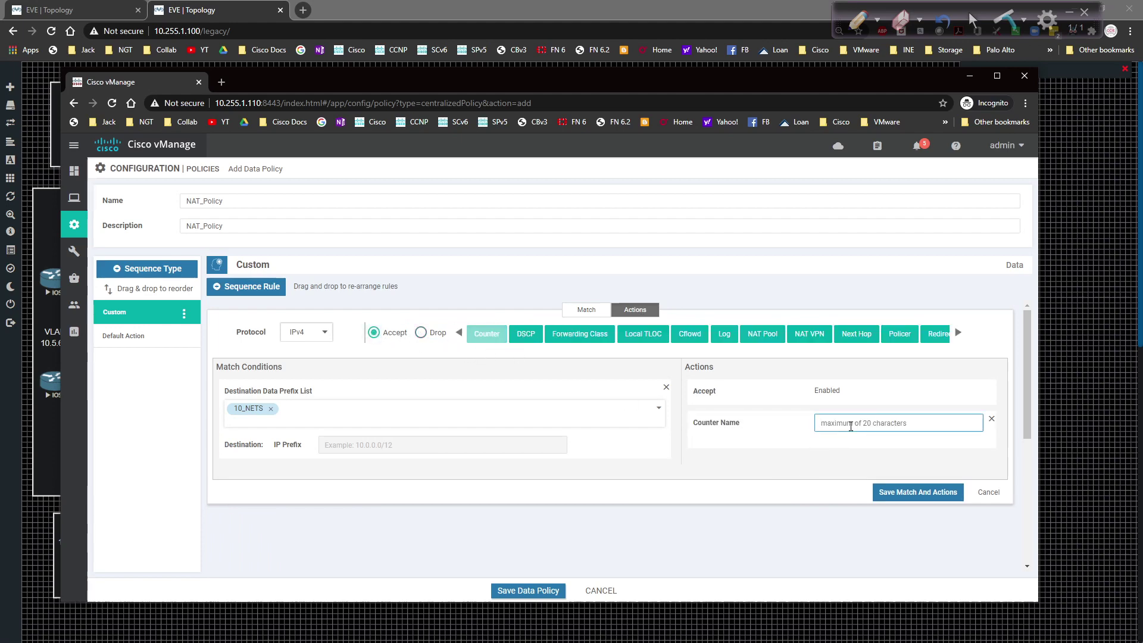
type("Counter1")
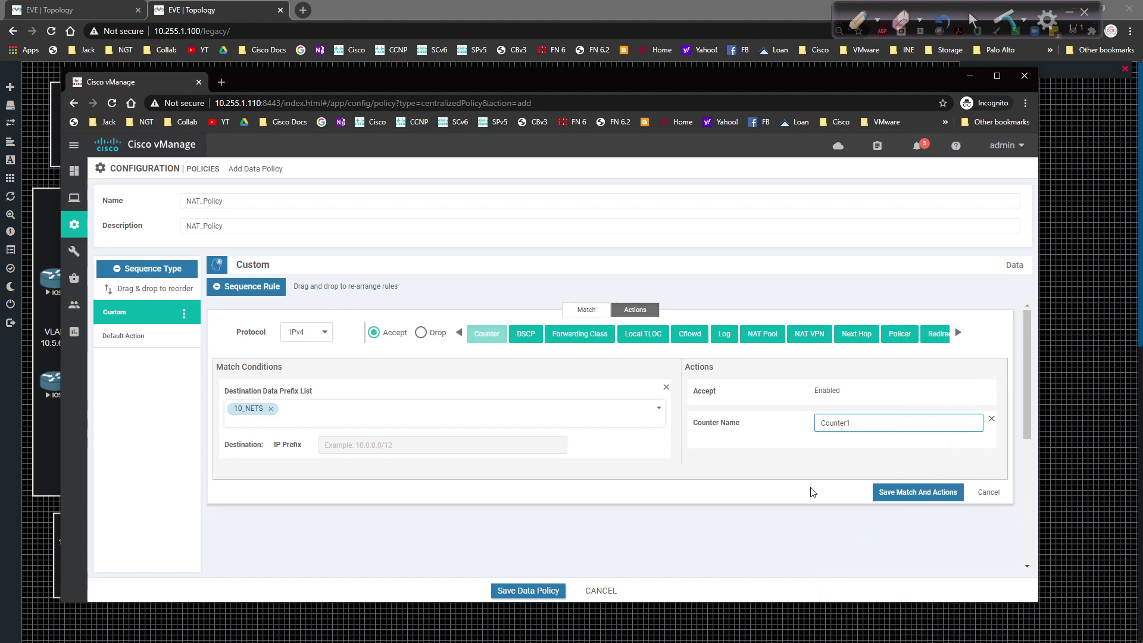
Step: Save the first rule, duplicate it, and open the copy for editing
left_click(892, 497)
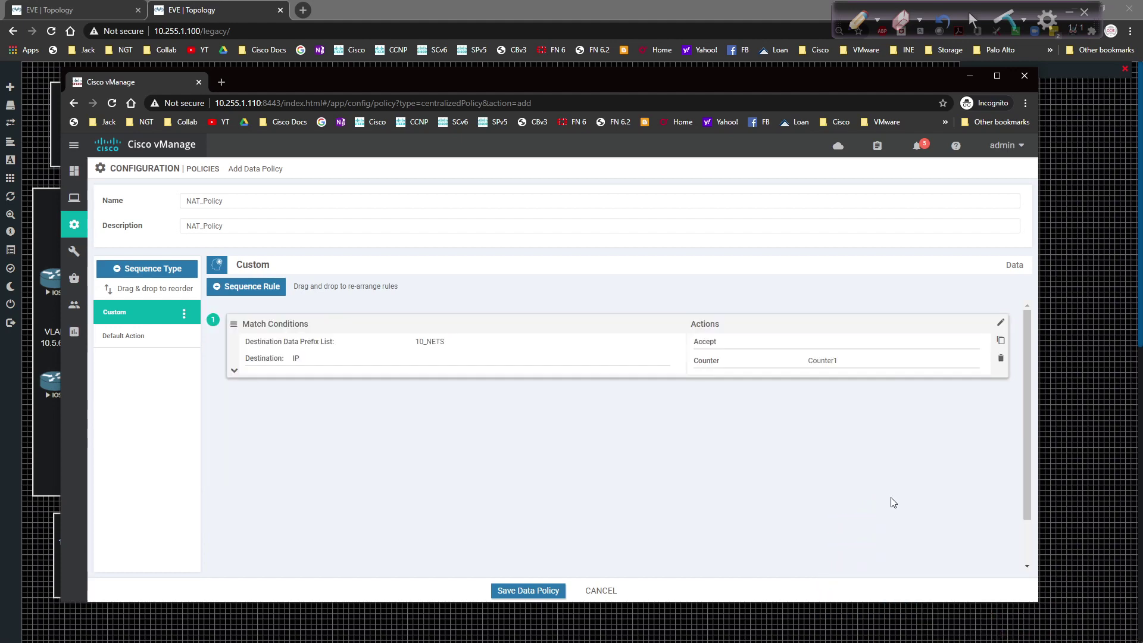
left_click(1001, 342)
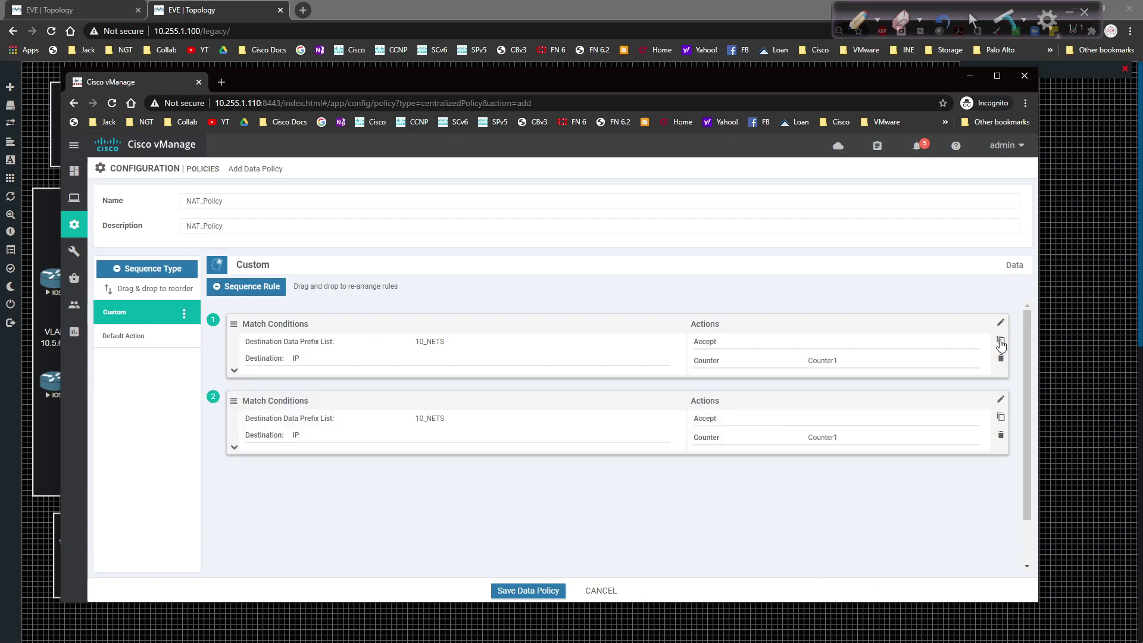
left_click(1001, 400)
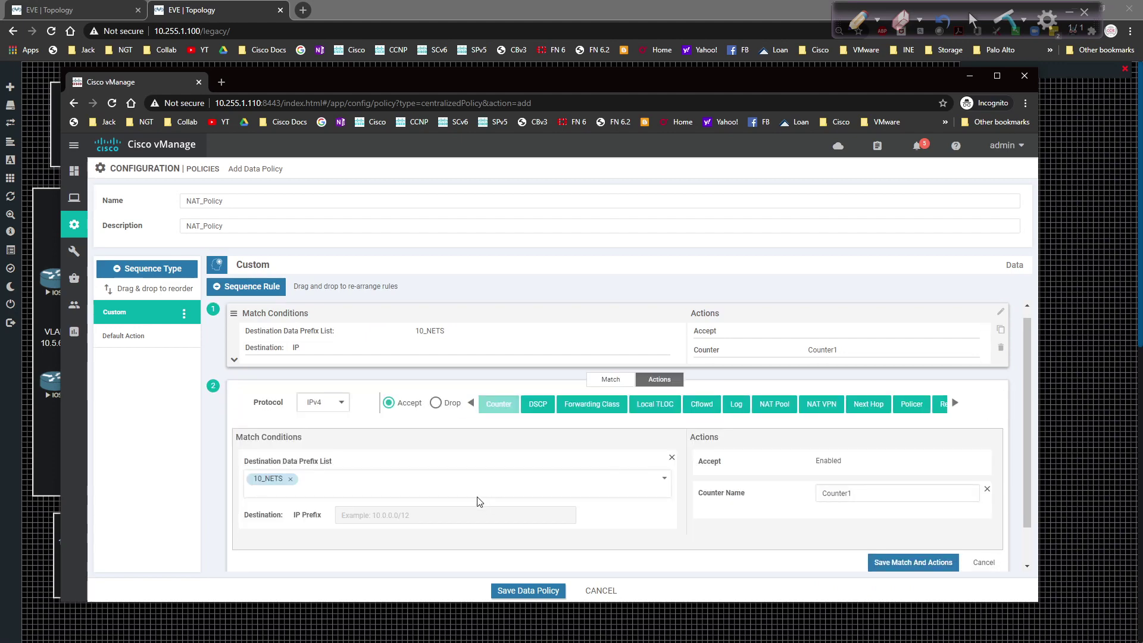
Step: Remove the copy's 10_NETS match and give it a NAT VPN action with counter Counter2
left_click(291, 479)
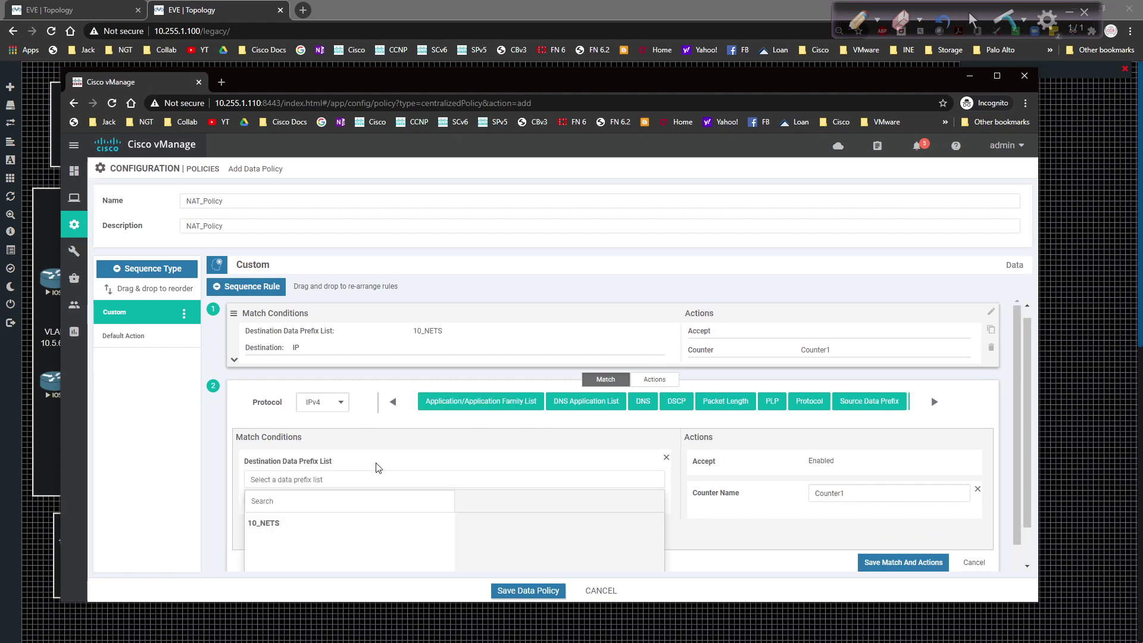
scroll(629, 443, "down", 1)
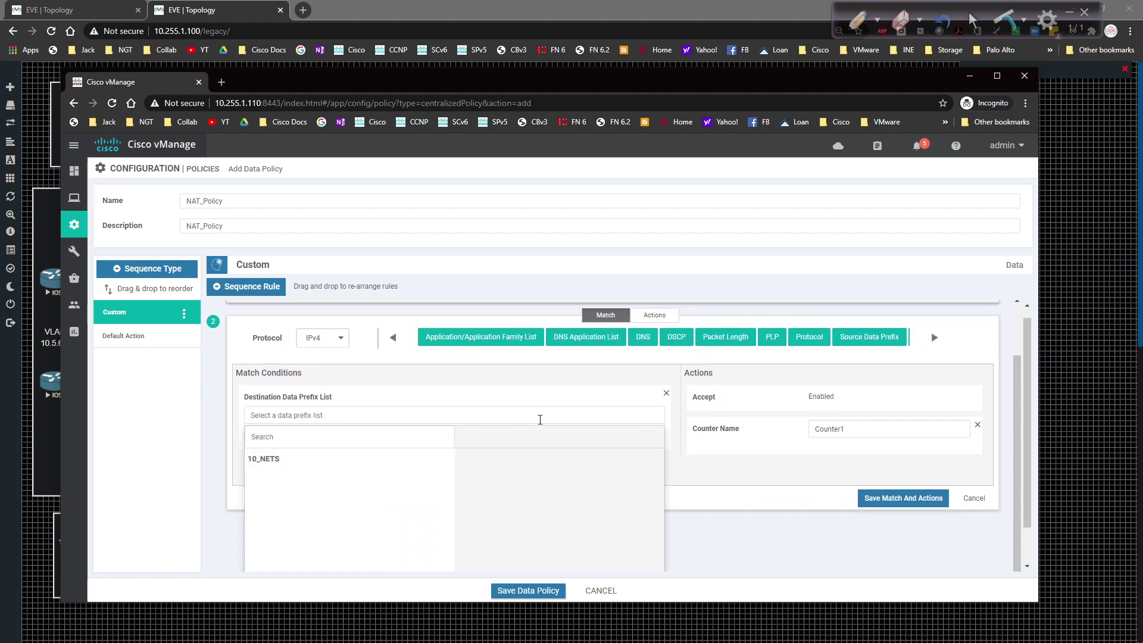
left_click(666, 395)
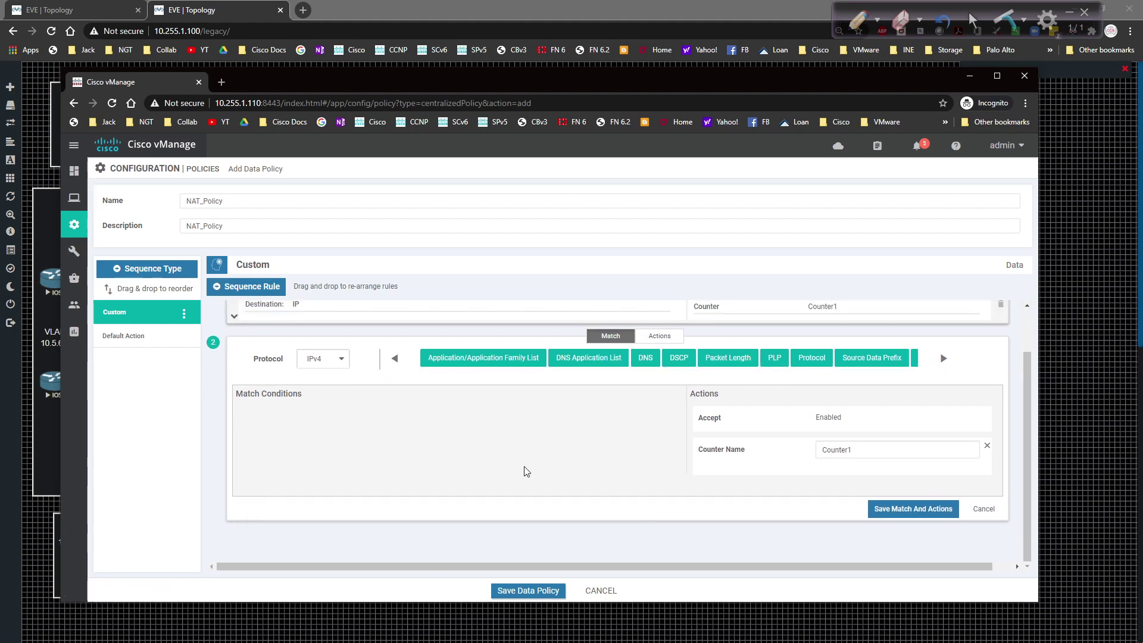
left_click(674, 338)
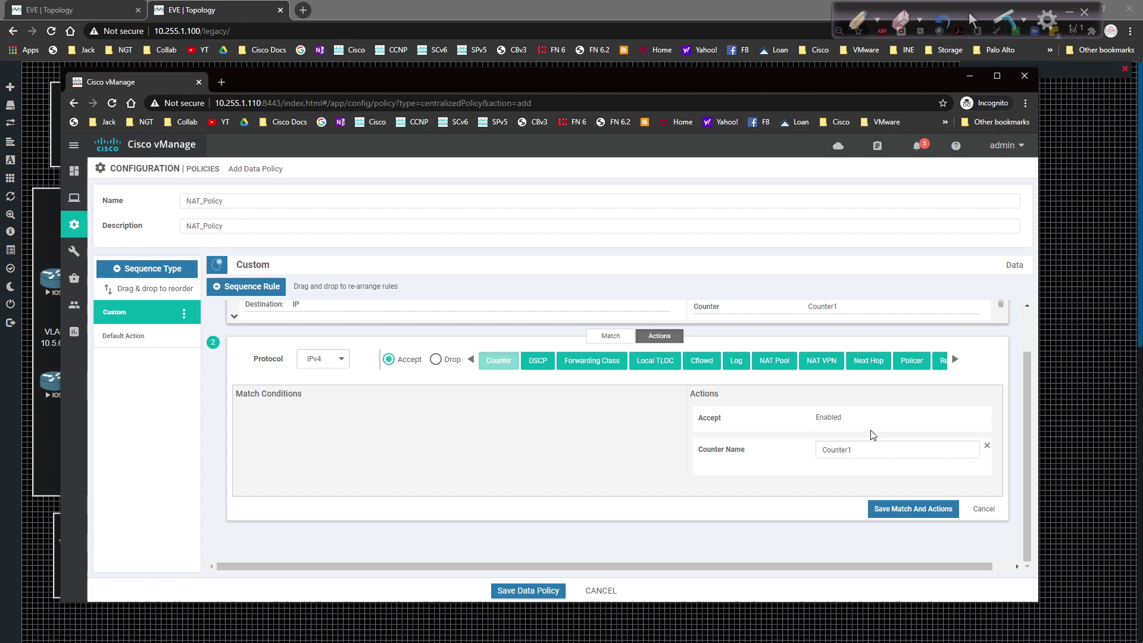
left_click(812, 361)
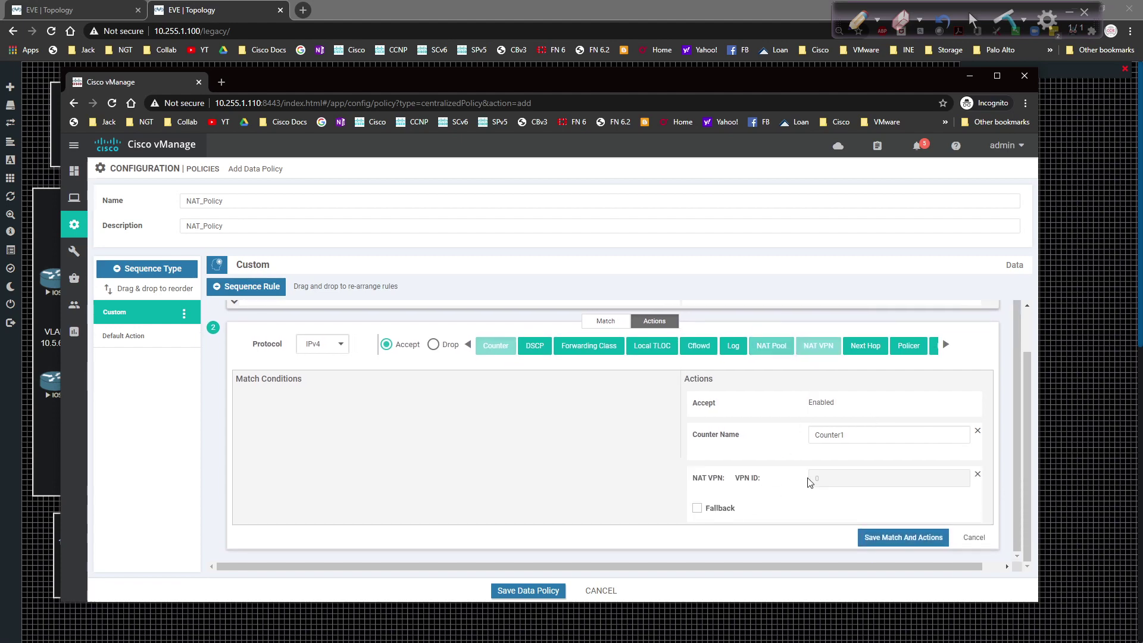
left_click(850, 430)
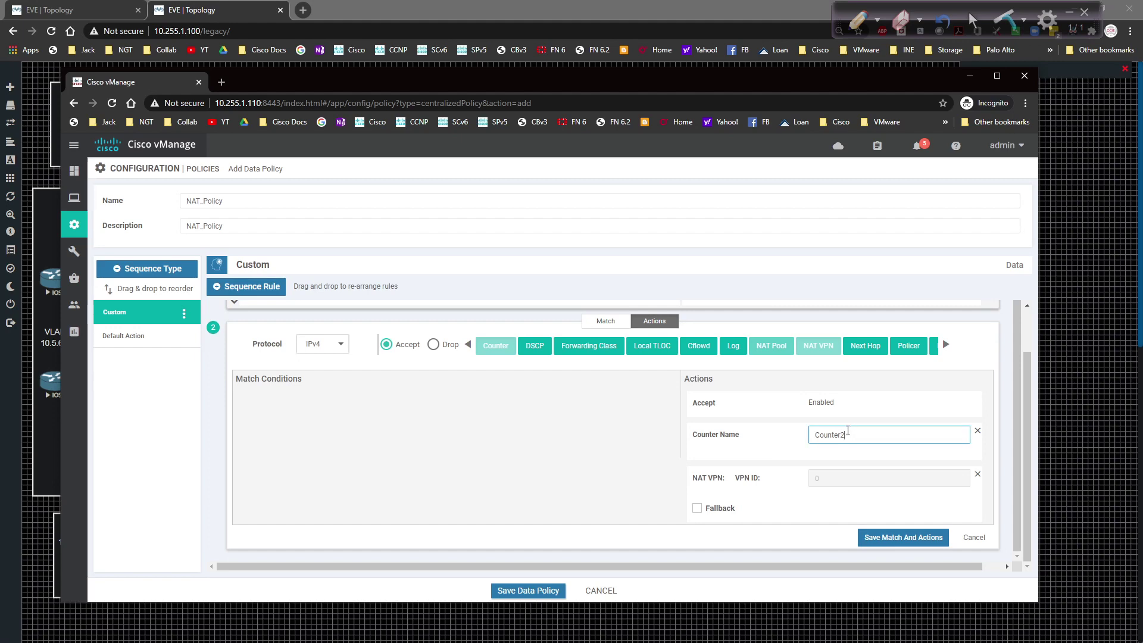
Step: Save rule 2 with no match conditions, Accept and counter Counter2
left_click(879, 537)
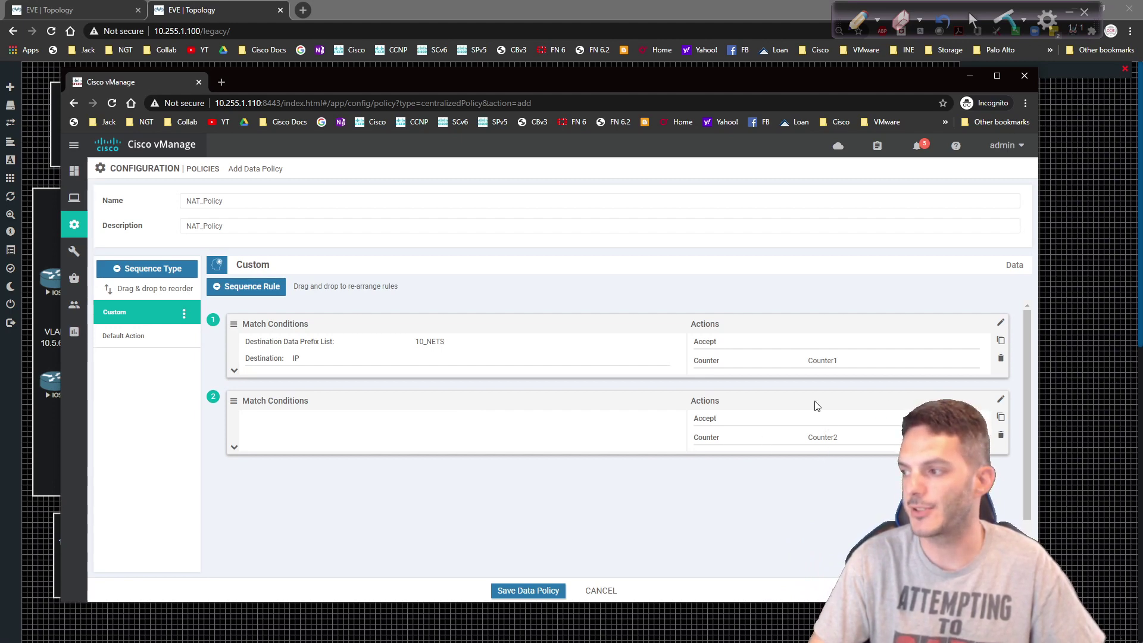
Step: Check that rule 2 shows NAT VPN 0 with Fallback, then save the NAT_Policy data policy
left_click(1000, 398)
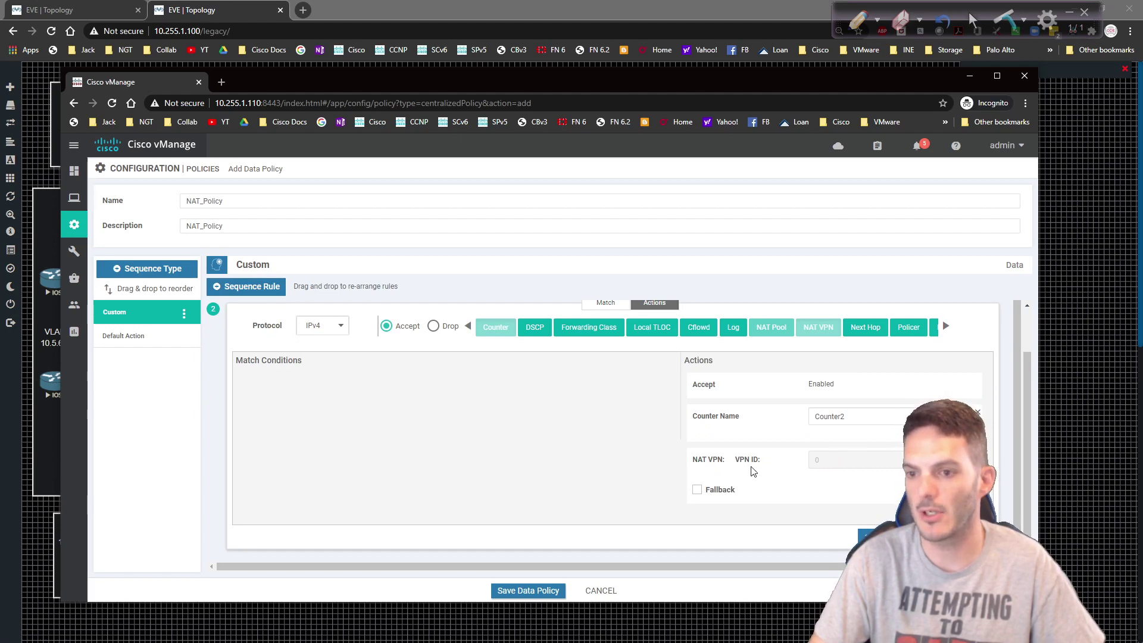
left_click(868, 536)
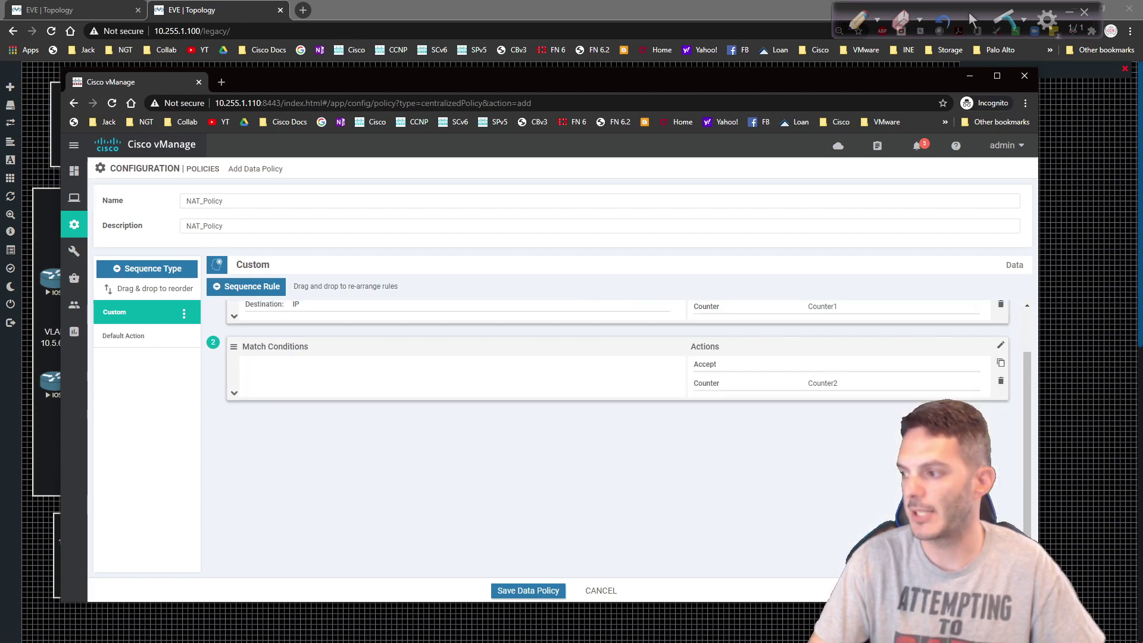
left_click(233, 393)
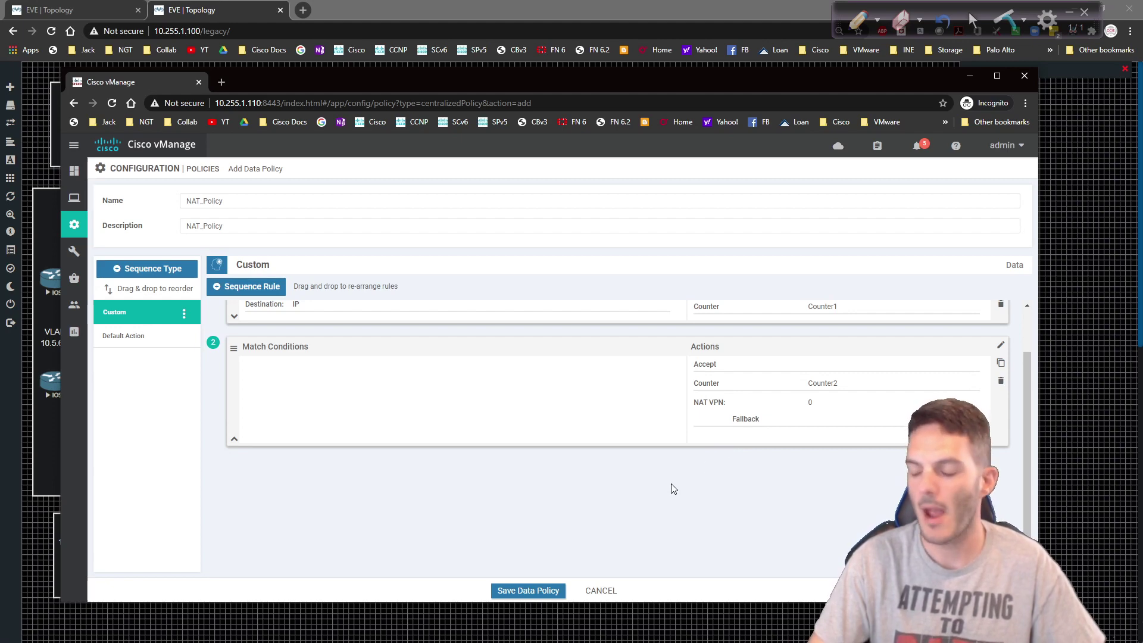
left_click(528, 591)
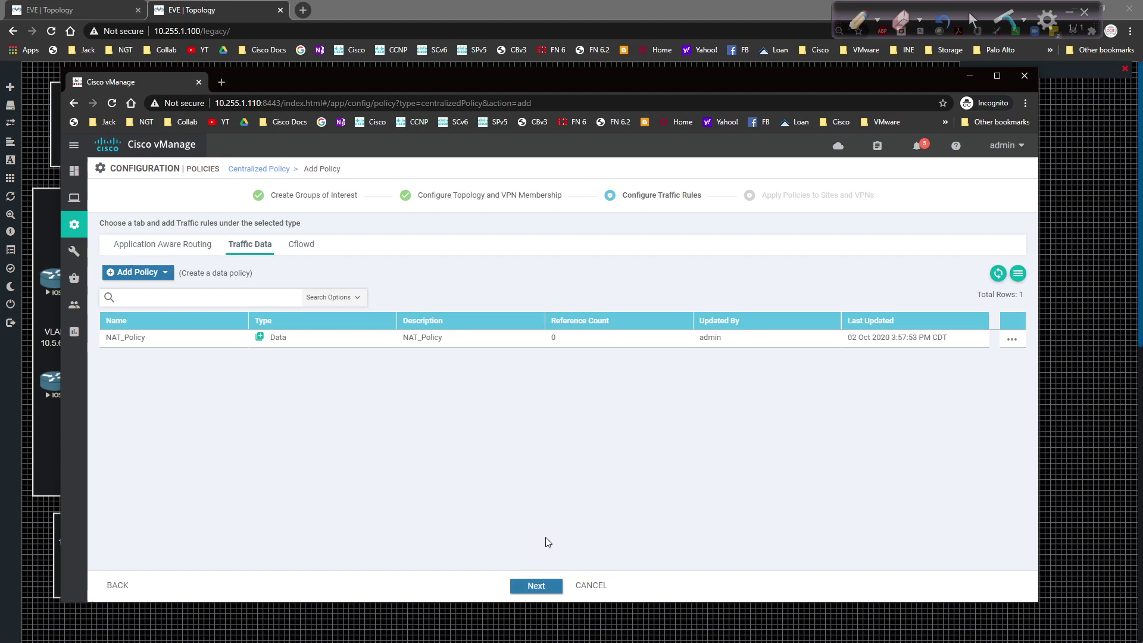
Step: Name the centralized policy NAT_POLICY with the same description, then begin a Traffic Data site/VPN list
left_click(535, 585)
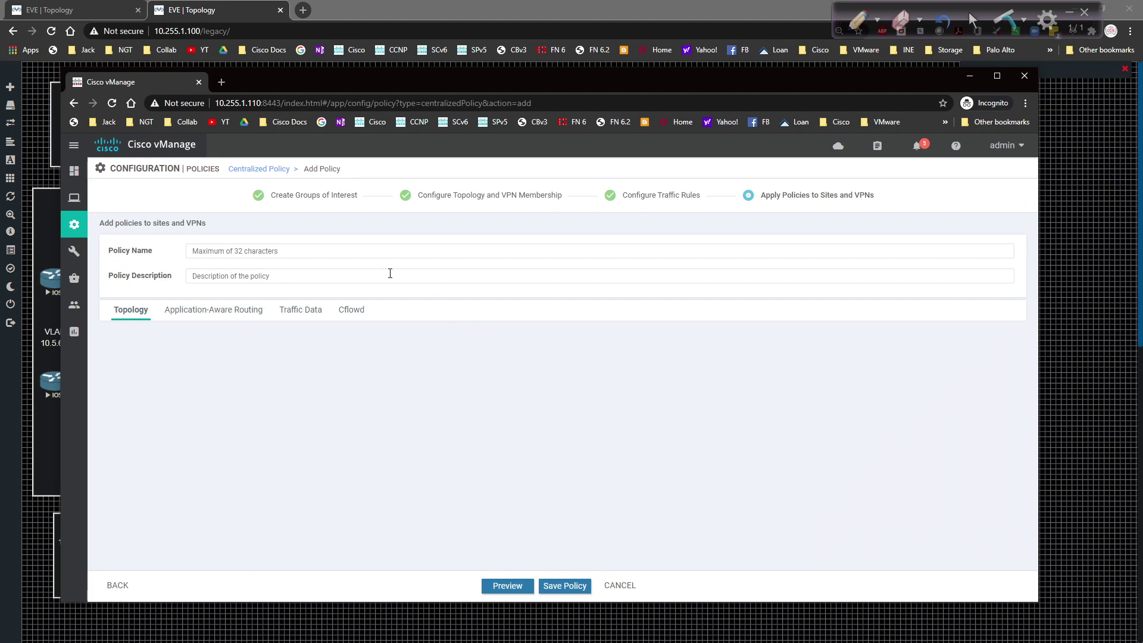
left_click(305, 249)
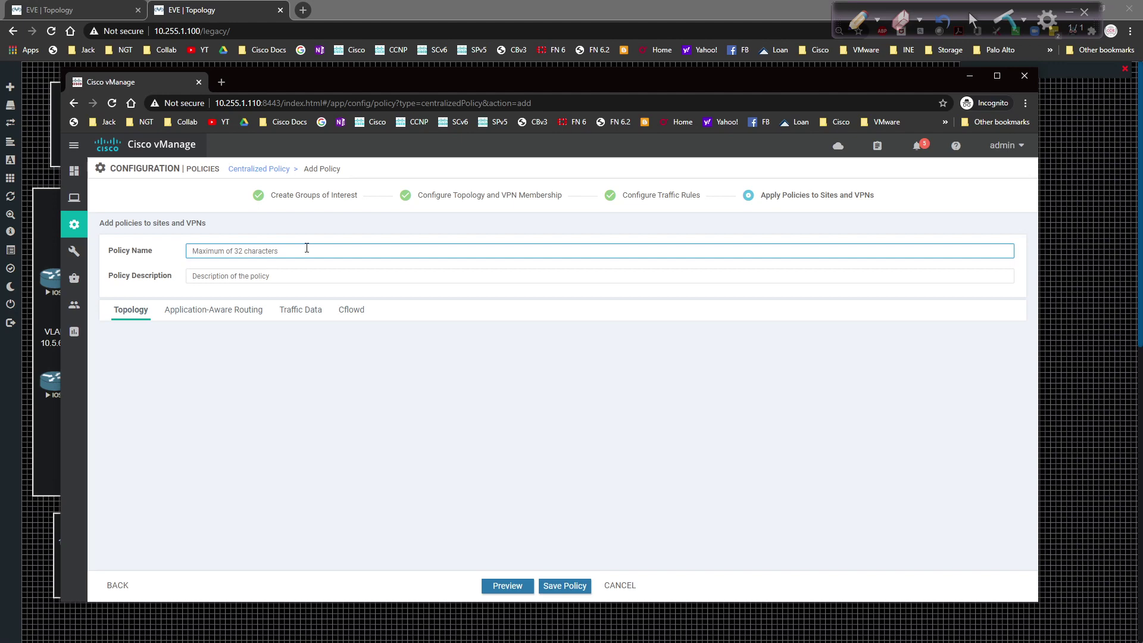
type("NAT_POLICY")
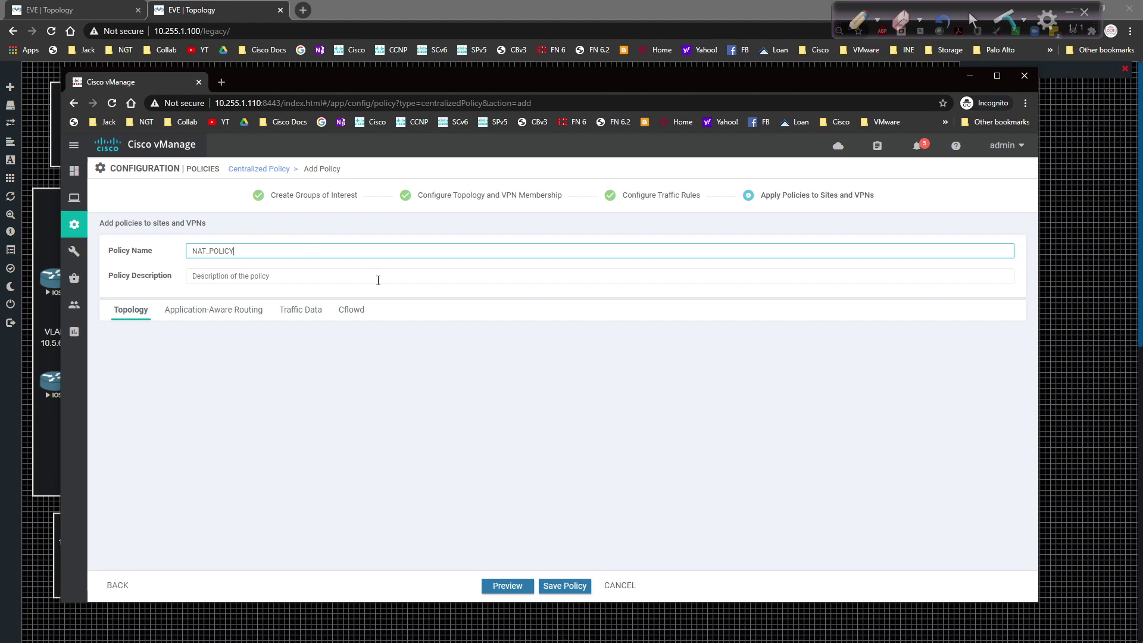
key("ctrl+a")
key("ctrl+c")
key("Tab")
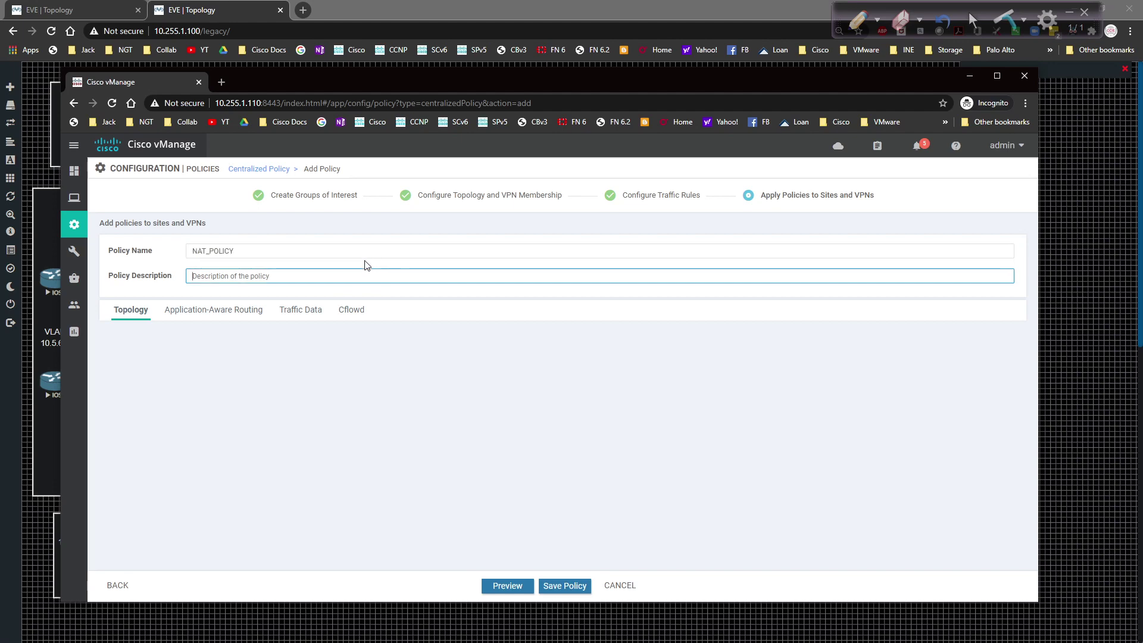
key("ctrl+v")
left_click(294, 316)
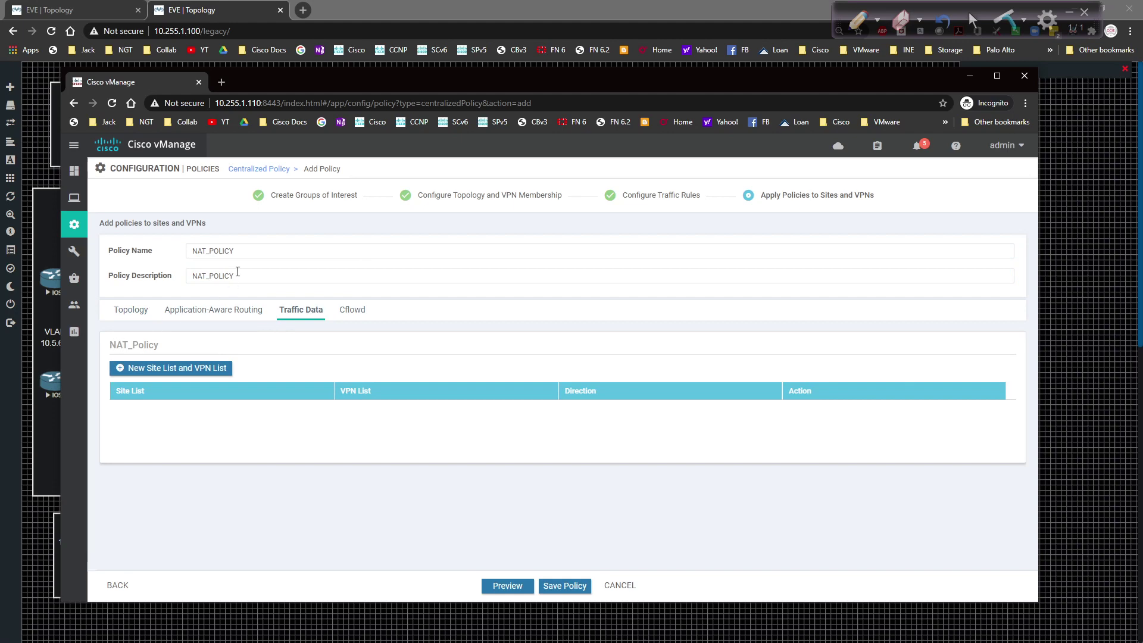
left_click(149, 369)
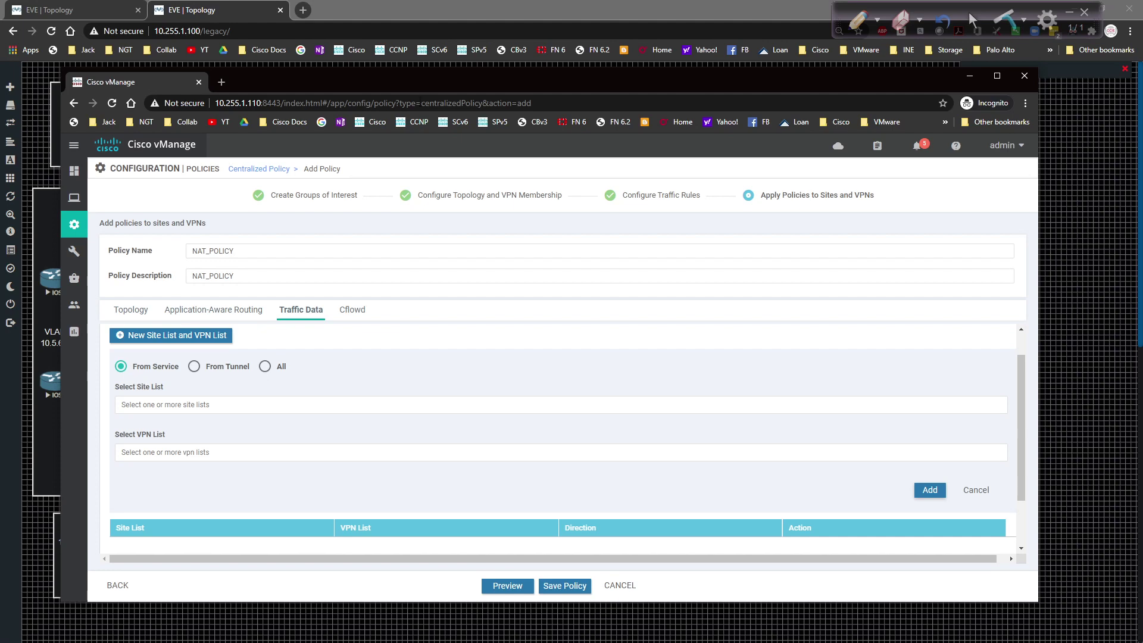
Step: Uncover the EVE-NG topology and annotate 10.1.0.16 at SW16 with a path from IOS13
left_click_drag(476, 86, 501, 290)
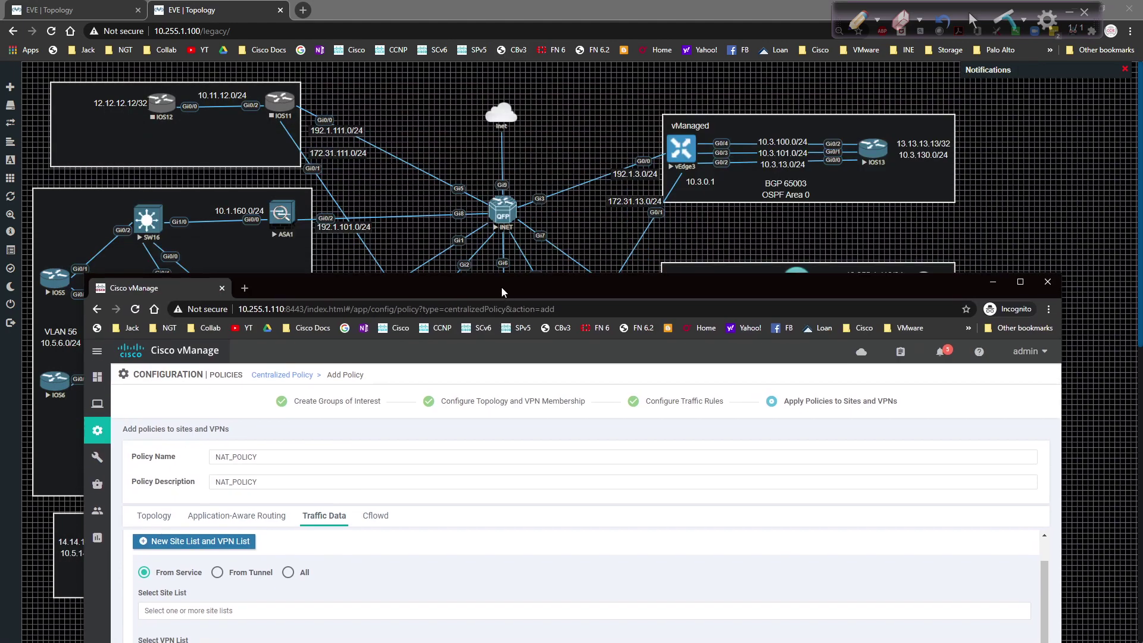
left_click(857, 21)
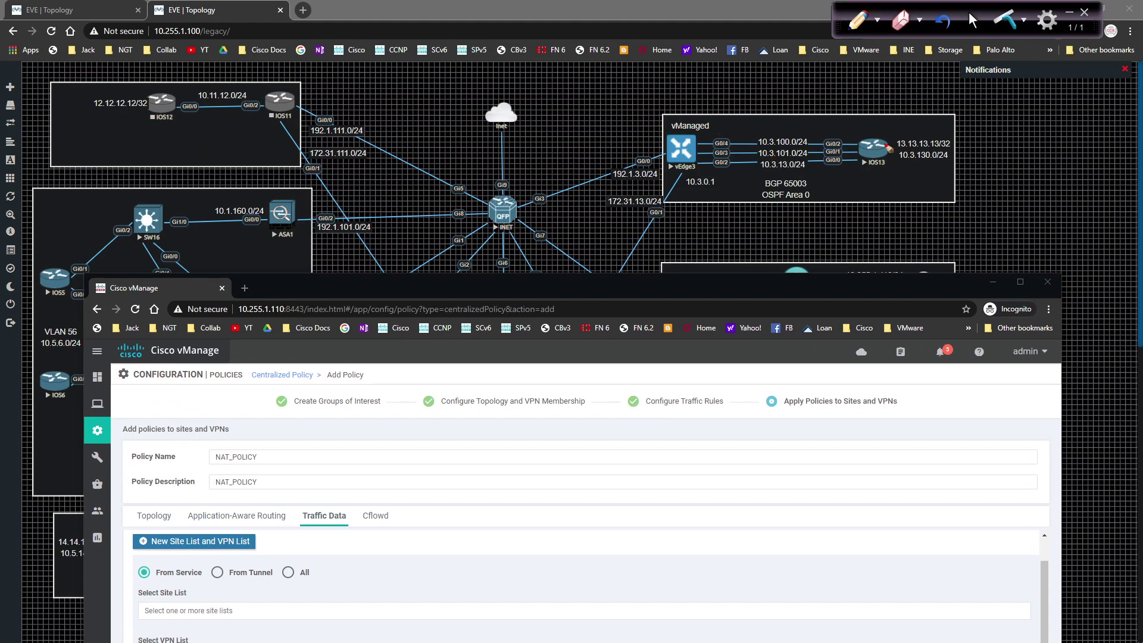
left_click_drag(855, 98, 940, 100)
mouse_move(174, 160)
left_mouse_down()
mouse_move(144, 196)
mouse_move(192, 175)
left_mouse_up()
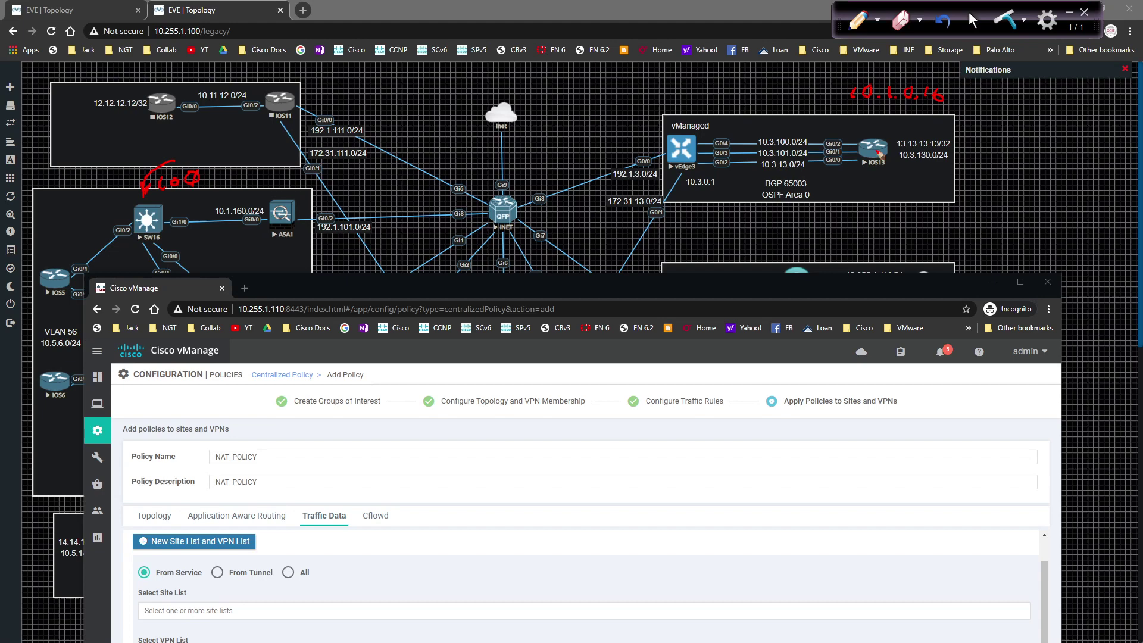
mouse_move(880, 153)
left_mouse_down()
mouse_move(751, 132)
mouse_move(557, 130)
mouse_move(397, 157)
mouse_move(301, 199)
left_mouse_up()
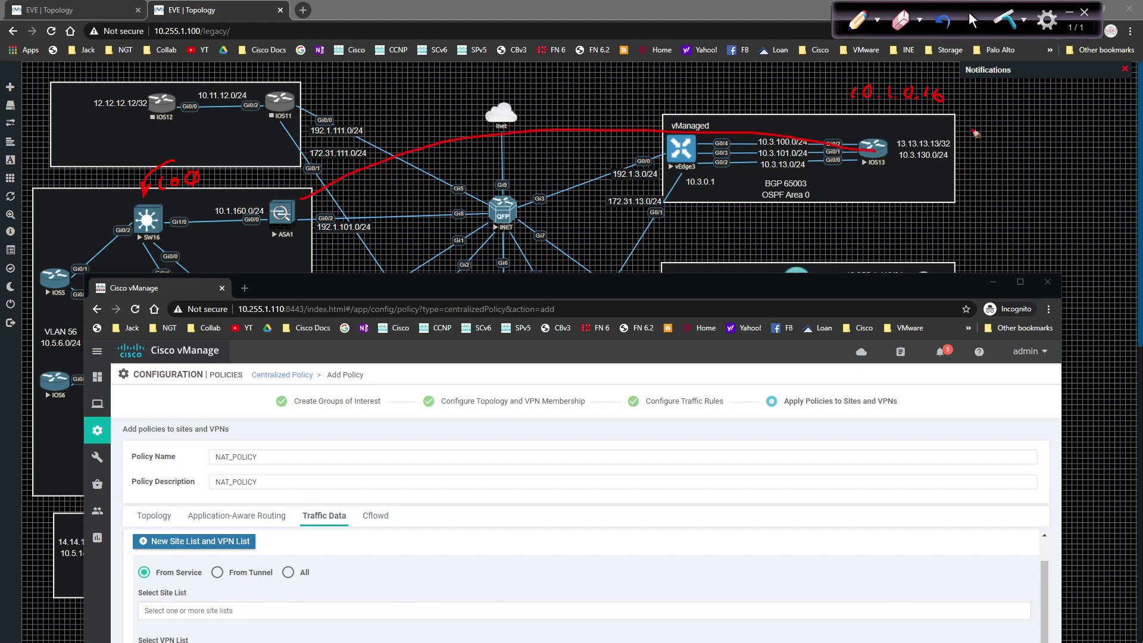
left_click(971, 21)
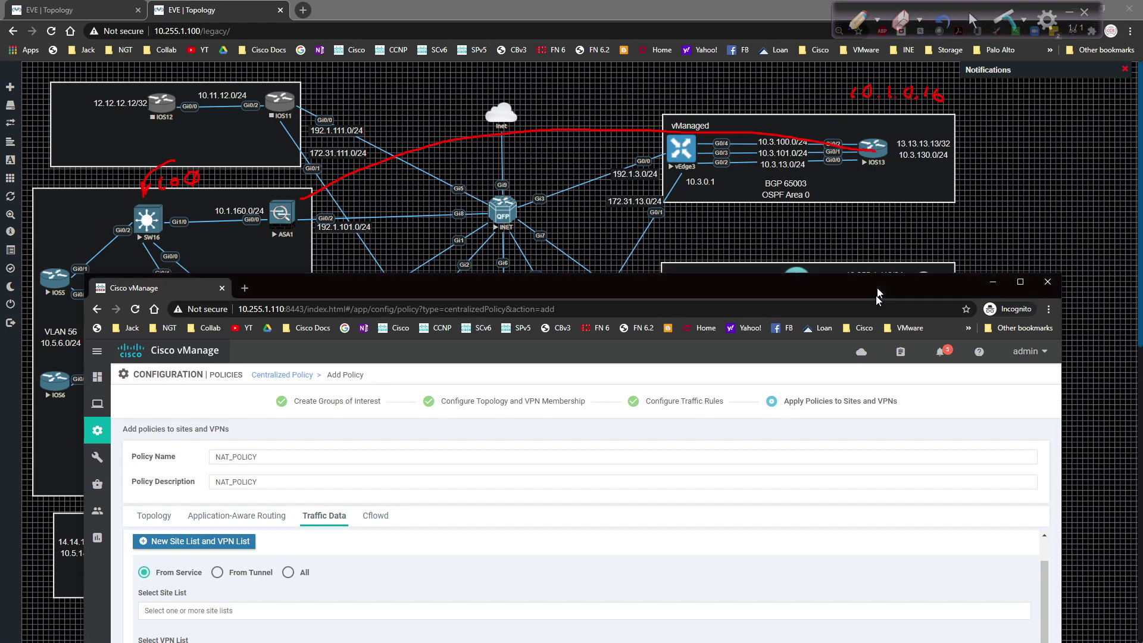
Step: Undo the stray stroke and draw a yellow-green path from IOS13 down to SW16
left_click_drag(878, 285, 859, 471)
left_click(858, 27)
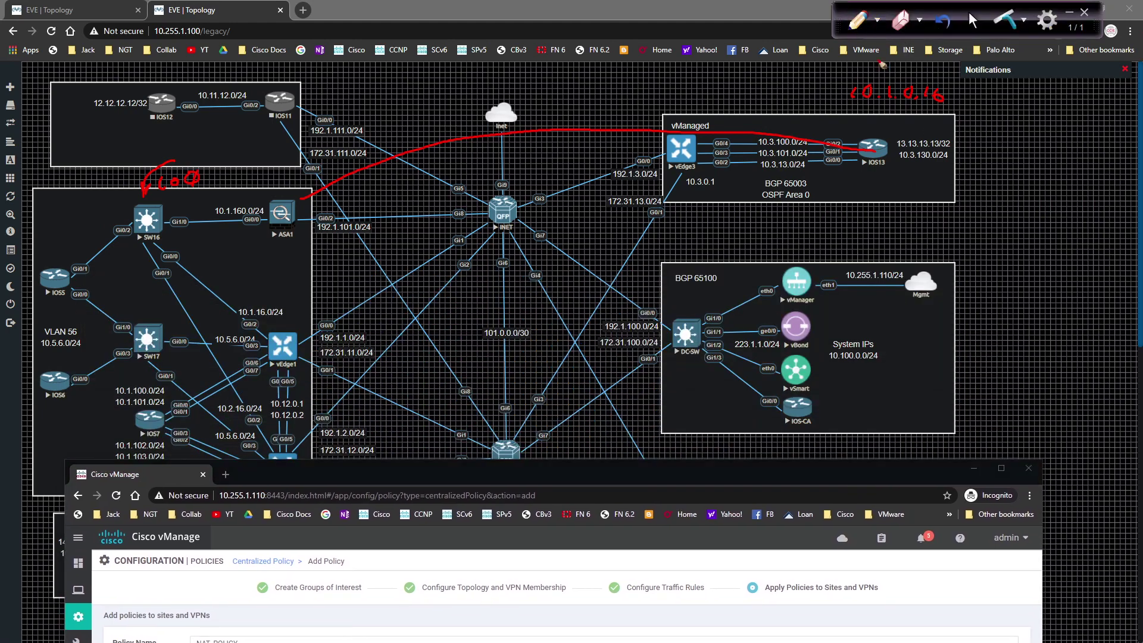
key("ctrl+z")
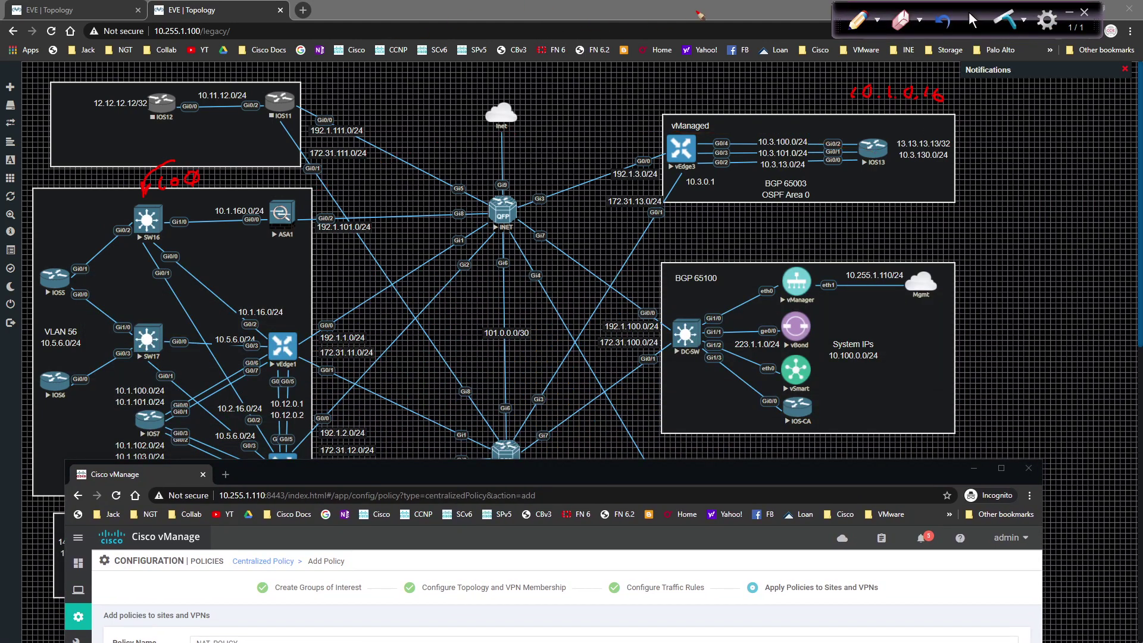
left_click(877, 20)
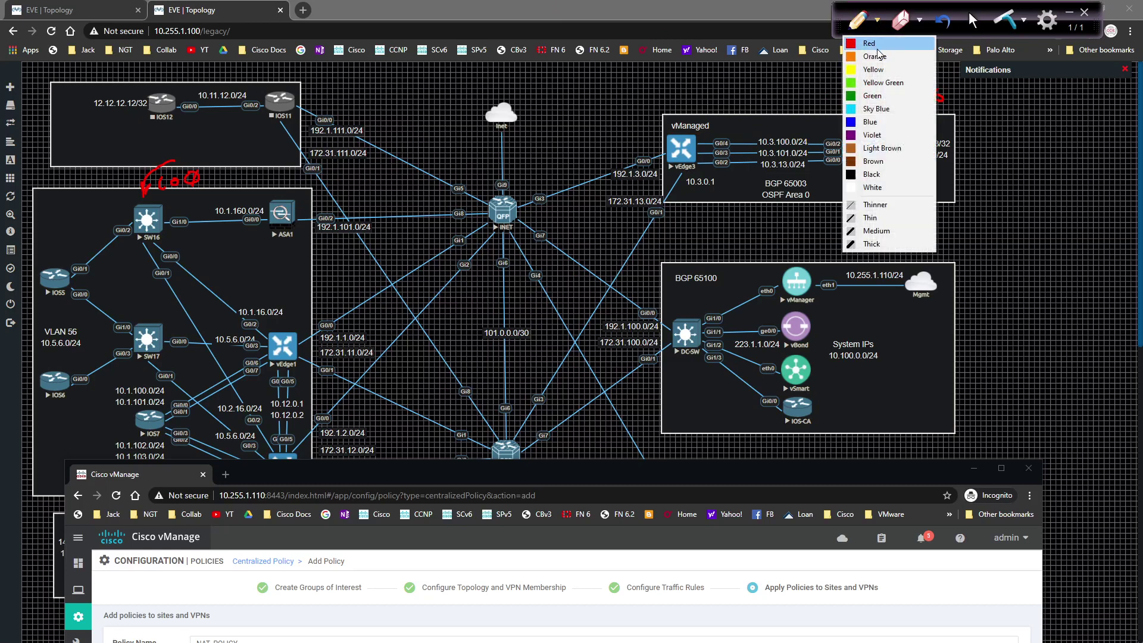
left_click(880, 82)
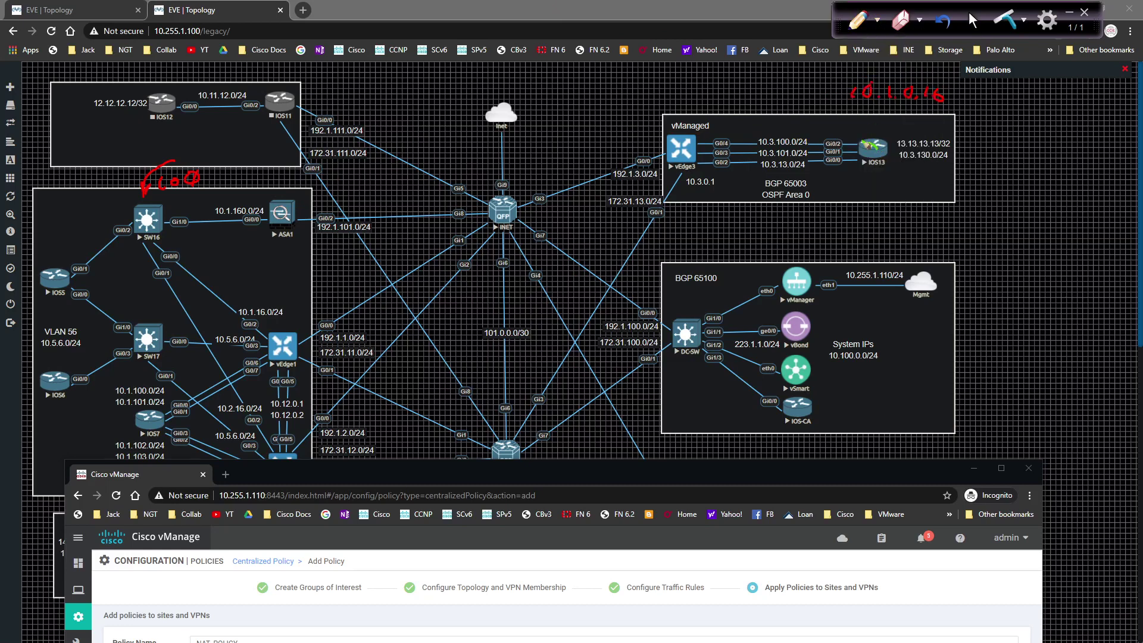
mouse_move(872, 147)
left_mouse_down()
mouse_move(717, 143)
mouse_move(476, 314)
mouse_move(338, 354)
mouse_move(230, 326)
mouse_move(143, 224)
mouse_move(168, 228)
left_mouse_up()
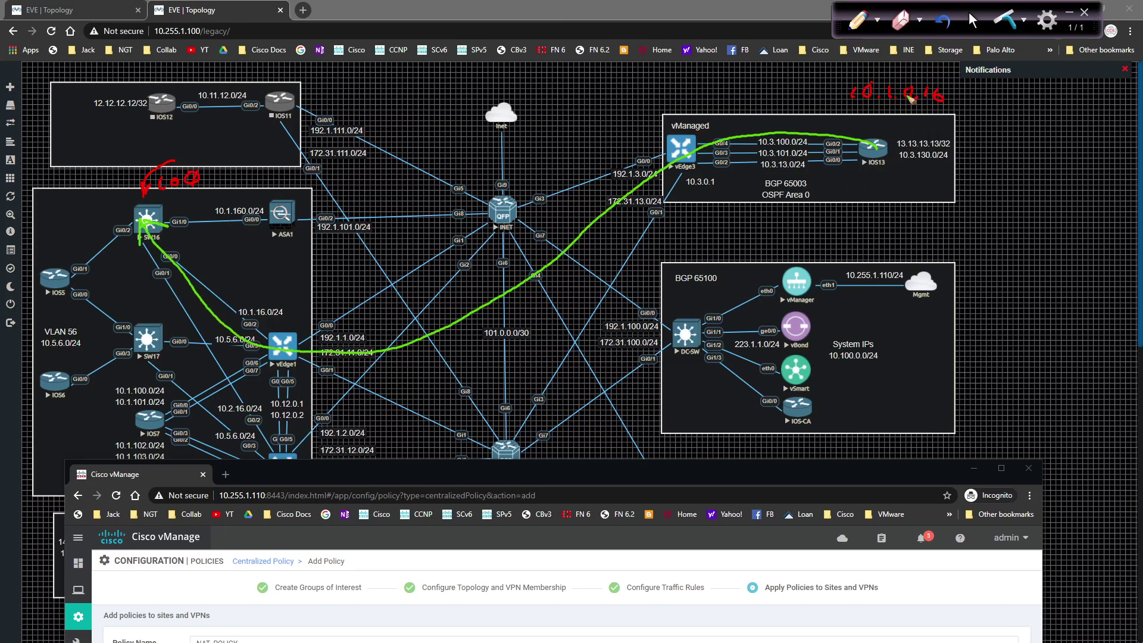
Step: Write 1.2.3.4 in red with a path toward INET, then clear all annotations
left_click(877, 22)
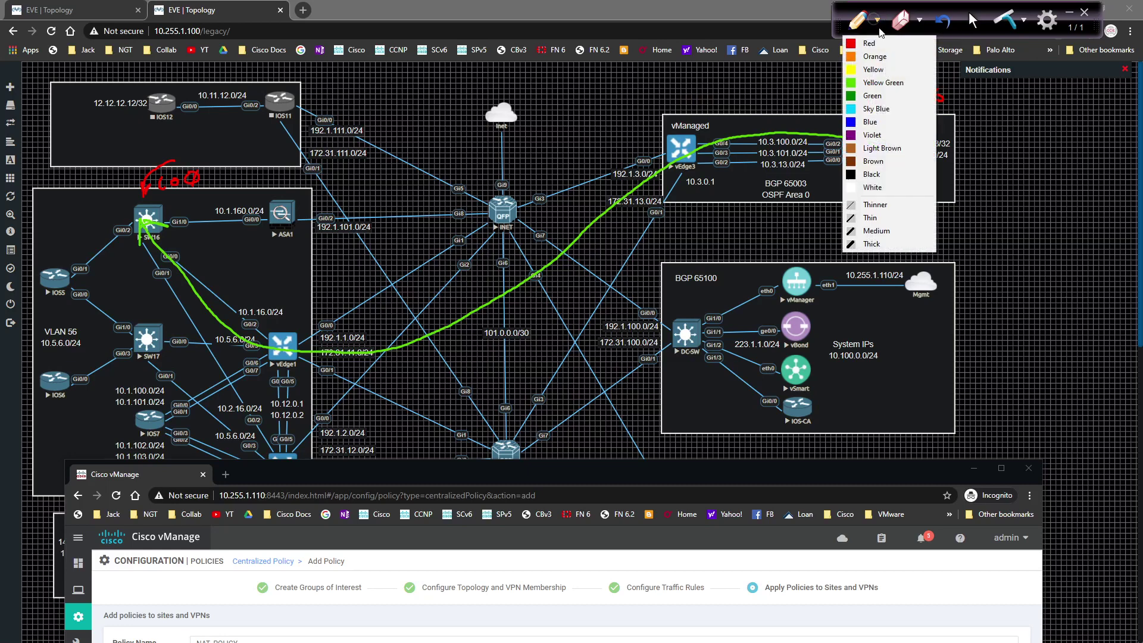
left_click(869, 44)
left_click(687, 95)
mouse_move(680, 84)
left_mouse_down()
mouse_move(678, 97)
mouse_move(755, 95)
left_mouse_up()
left_click(705, 95)
left_click(712, 96)
left_click(736, 97)
mouse_move(879, 146)
left_mouse_down()
mouse_move(763, 128)
mouse_move(628, 161)
mouse_move(513, 209)
mouse_move(516, 219)
left_mouse_up()
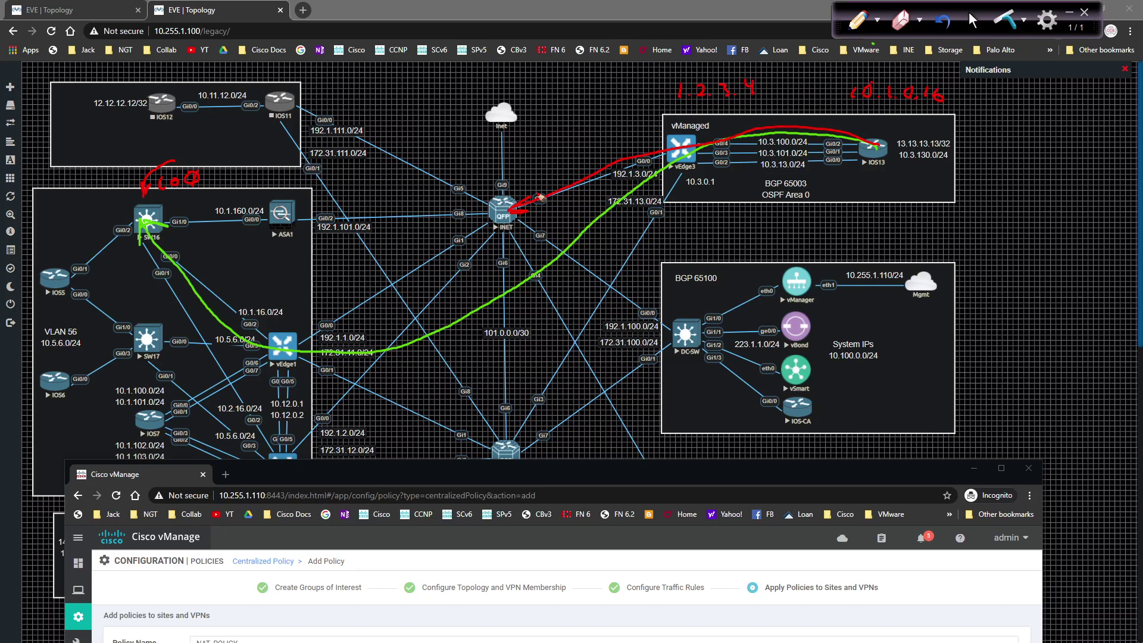
key("ctrl+shift+c")
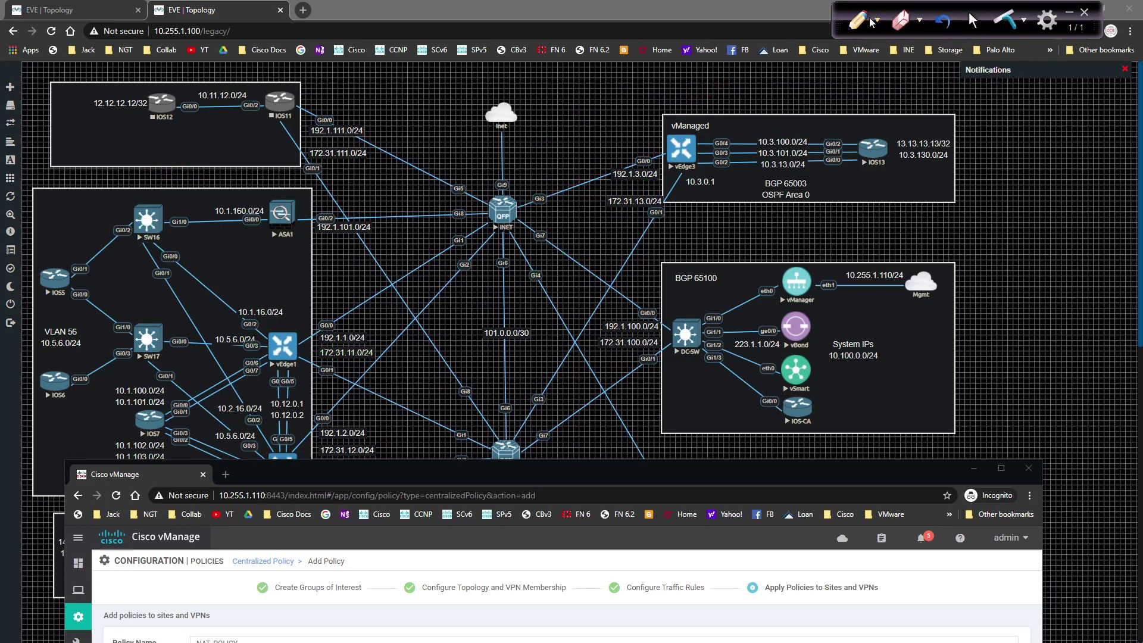
Step: Redraw the green 10.1.0.16 path to SW16 and red 1.2.3.4 path to INET, then clear the canvas
left_click(877, 22)
left_click(867, 83)
left_click_drag(857, 95, 928, 101)
mouse_move(878, 153)
left_mouse_down()
mouse_move(687, 164)
mouse_move(559, 281)
mouse_move(405, 357)
mouse_move(288, 340)
mouse_move(173, 241)
mouse_move(150, 239)
mouse_move(173, 219)
left_mouse_up()
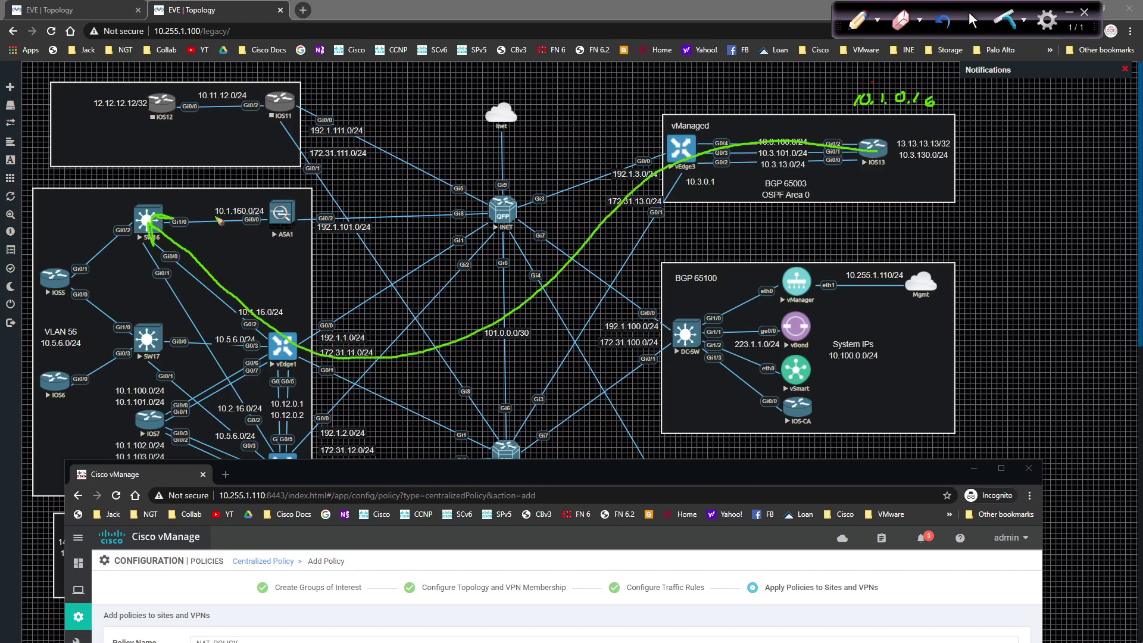
left_click(867, 27)
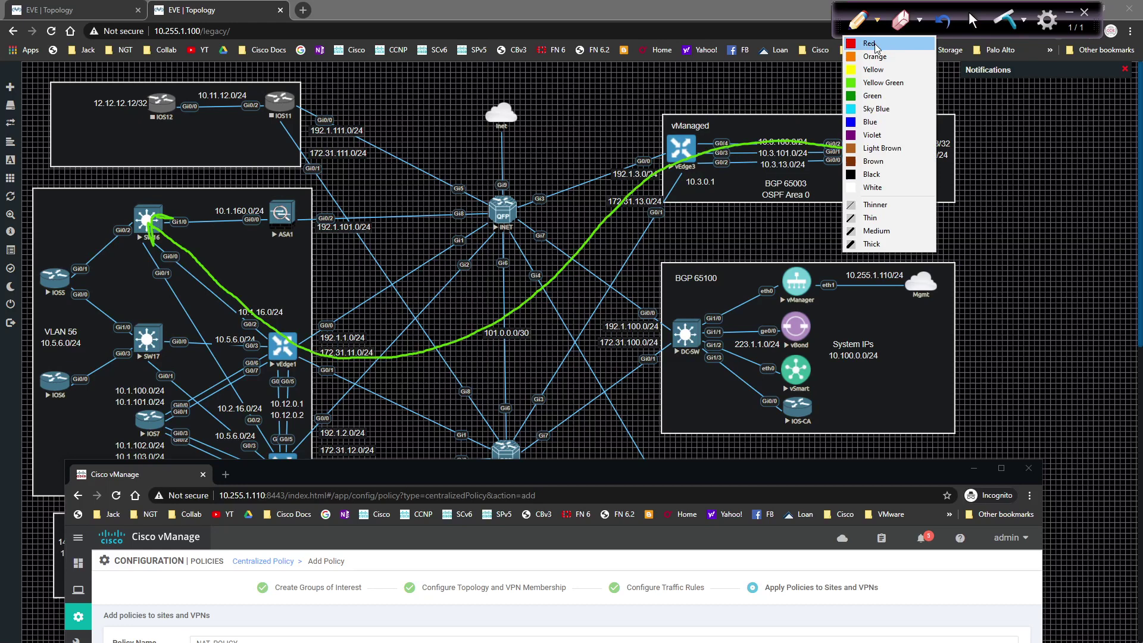
left_click(868, 44)
mouse_move(663, 92)
left_mouse_down()
mouse_move(661, 105)
mouse_move(737, 105)
left_mouse_up()
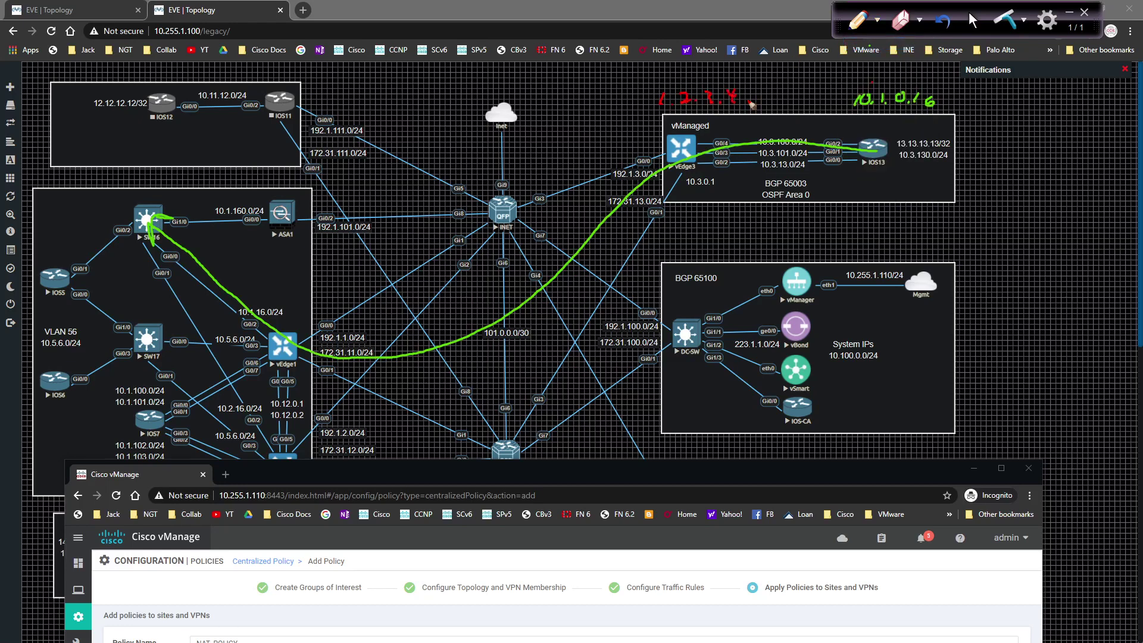
mouse_move(867, 142)
left_mouse_down()
mouse_move(717, 129)
mouse_move(516, 206)
left_mouse_up()
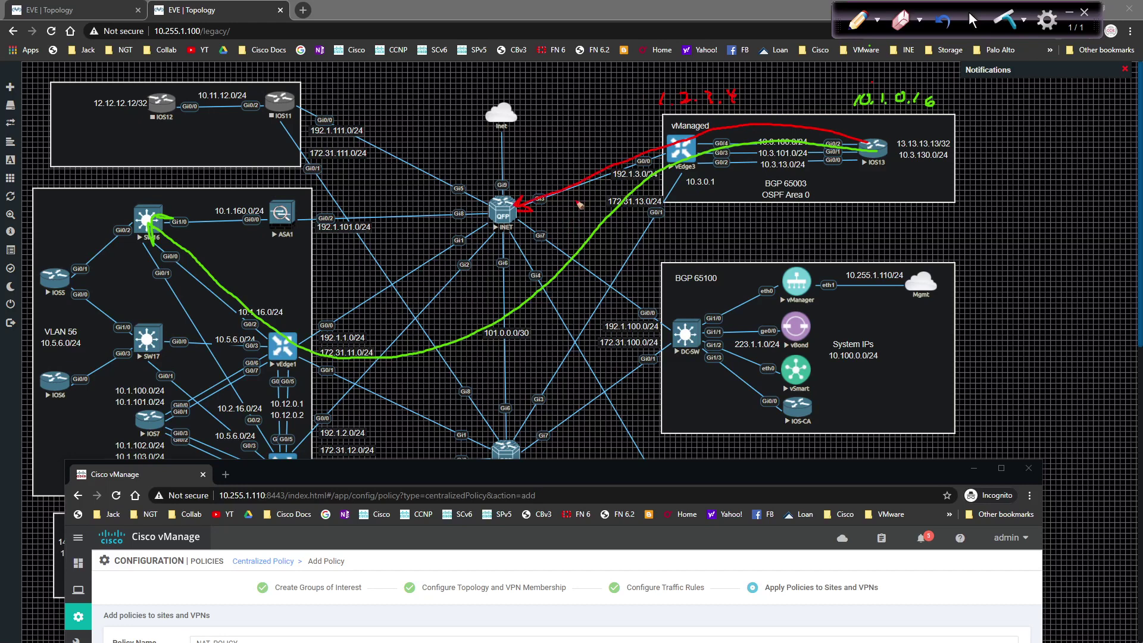
left_click(973, 21)
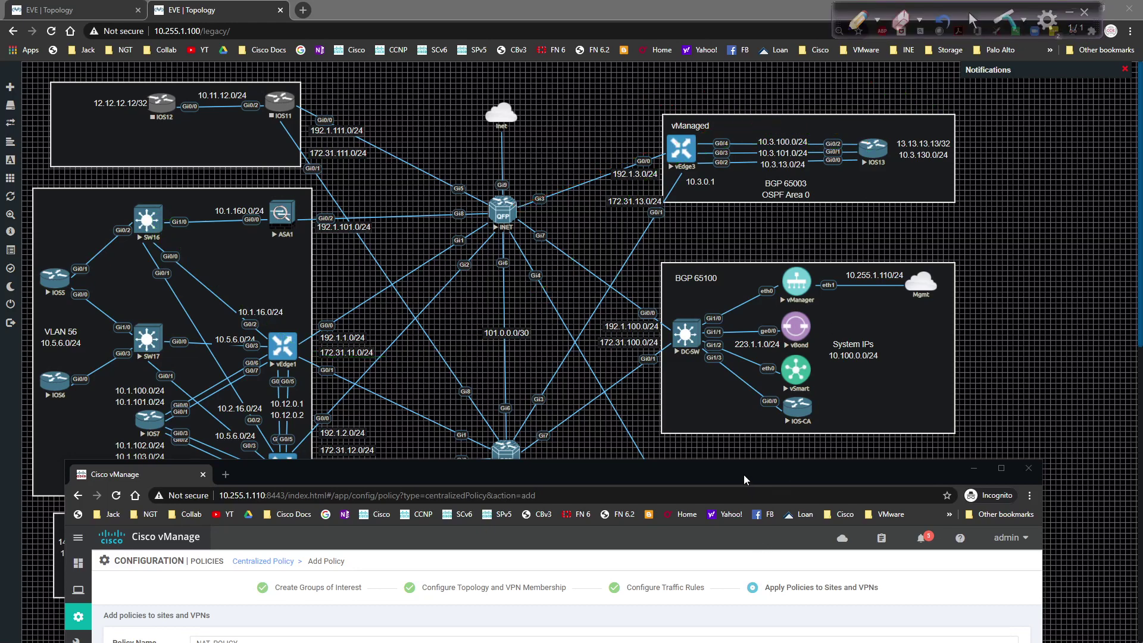
Step: Drag the vManage window back up so the Add Policy page is fully visible
left_click_drag(744, 473, 740, 105)
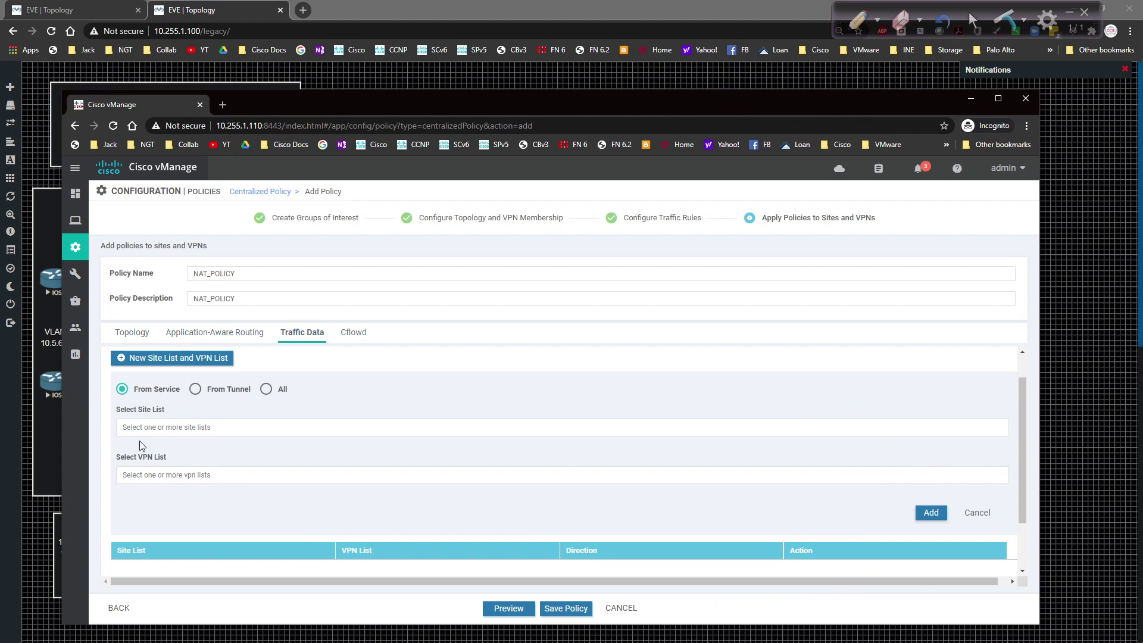
Step: Add an entry for sites vEdge3 and vEdge4 with VPN list Service-VPN1, then save NAT_POLICY
left_click(156, 428)
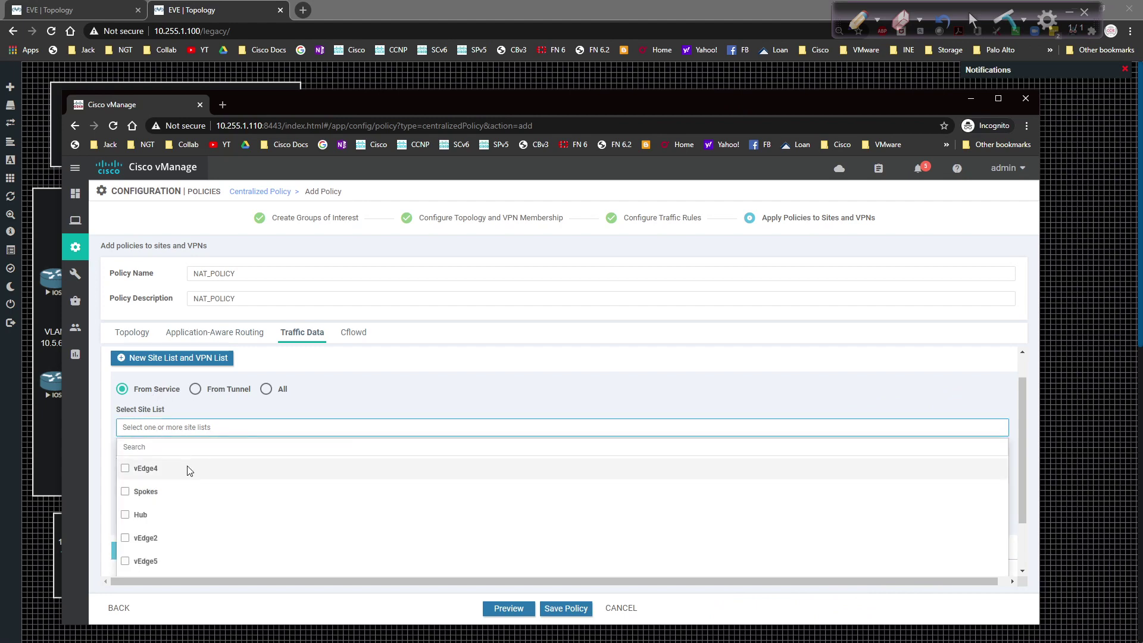
scroll(175, 508, "down", 1)
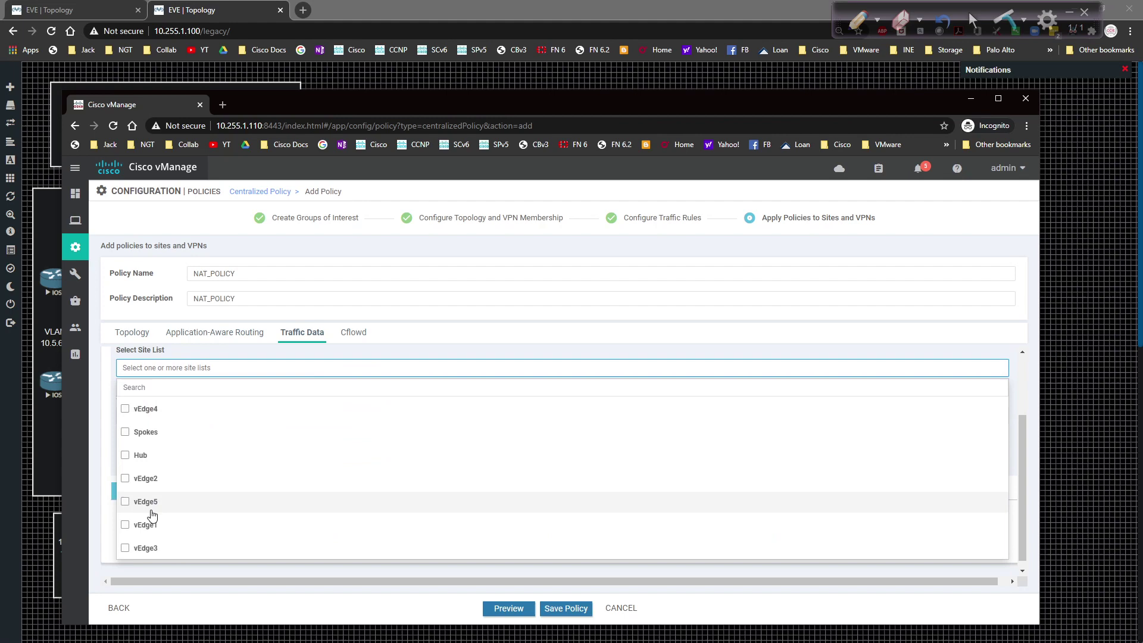
left_click(125, 547)
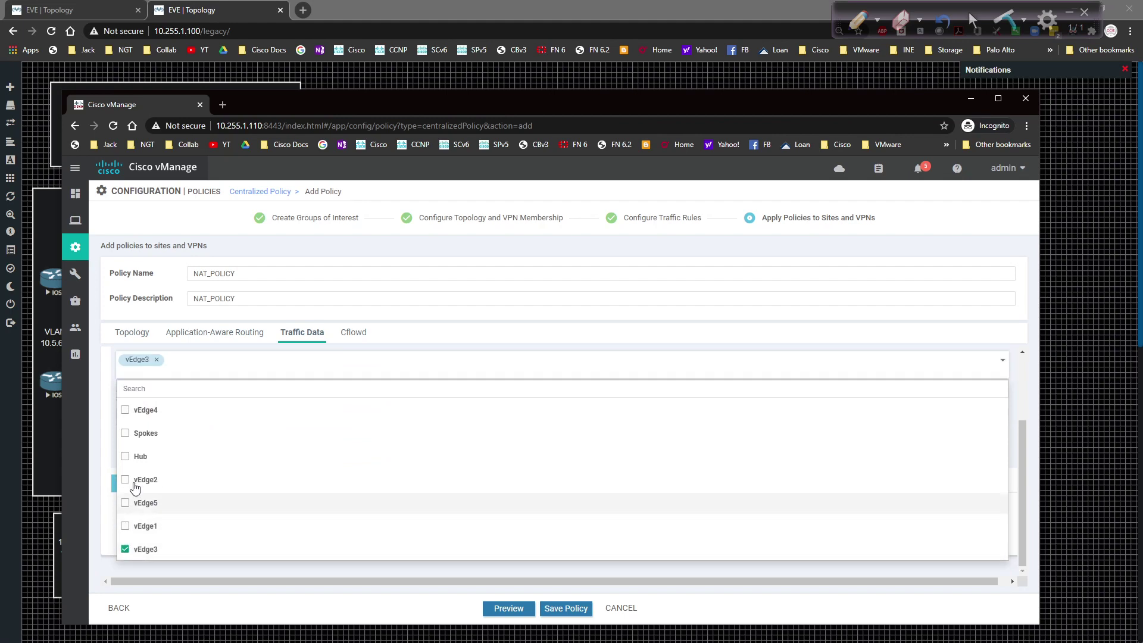
left_click(125, 411)
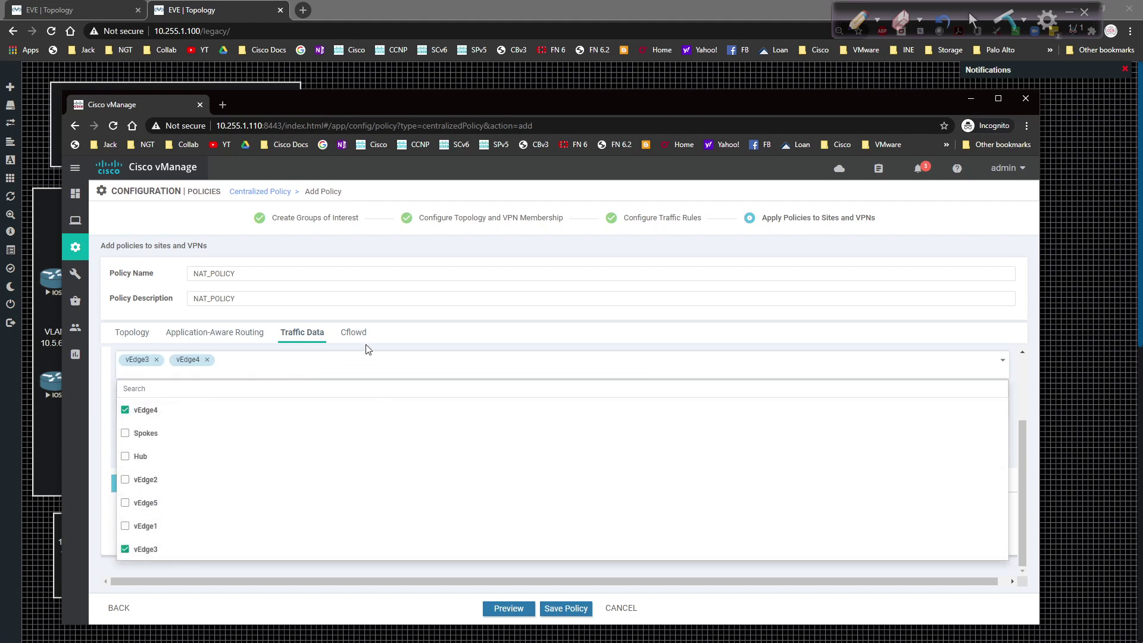
left_click(448, 331)
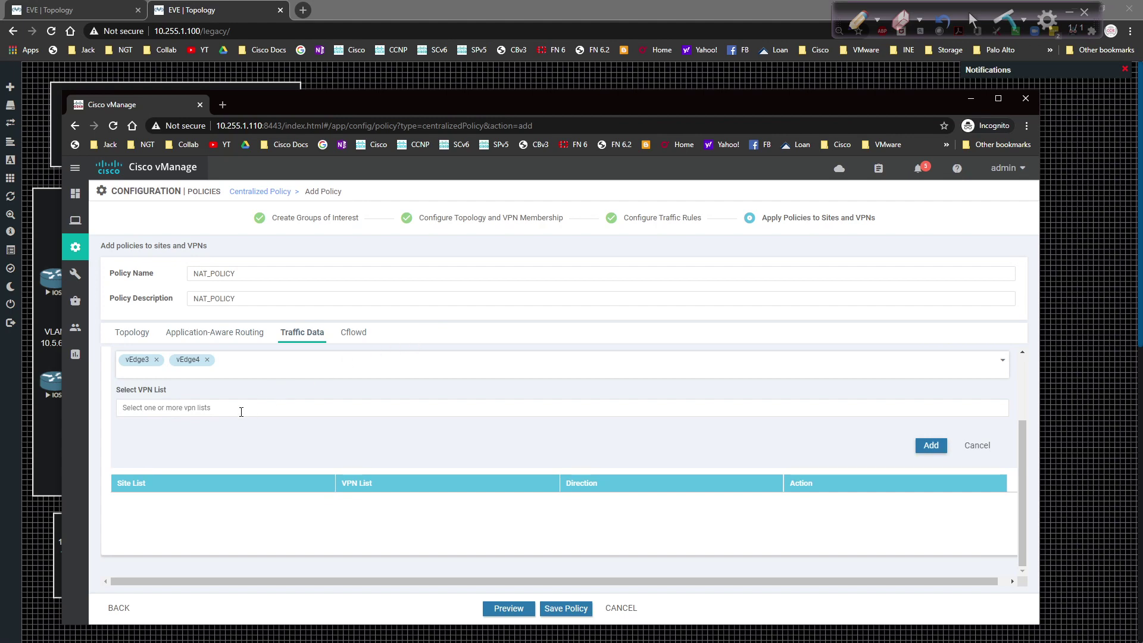
left_click(217, 411)
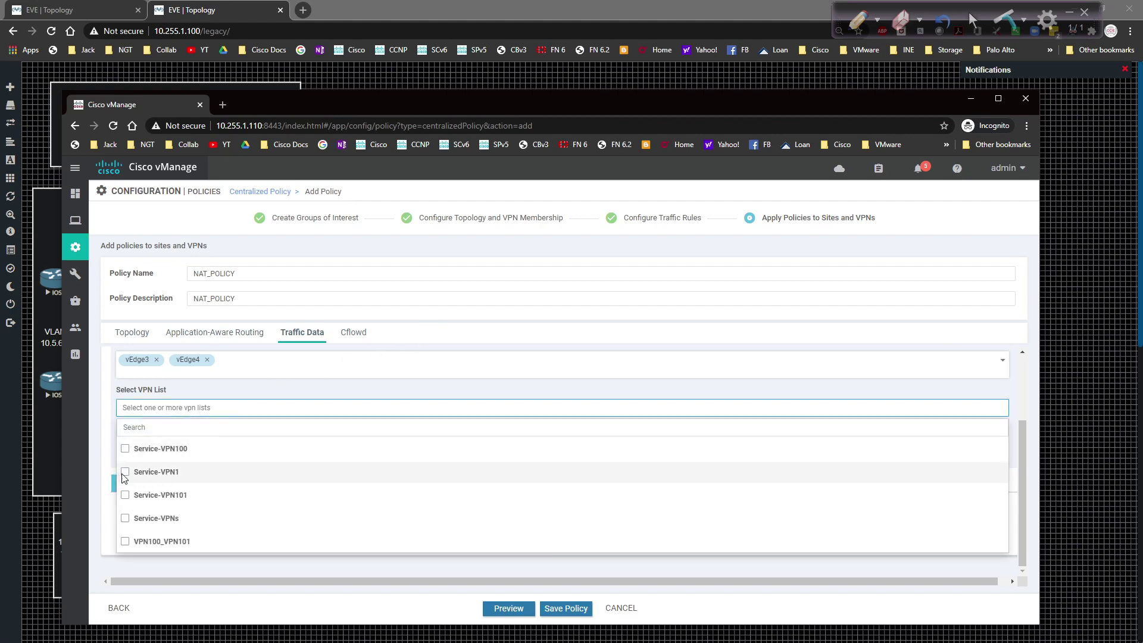
left_click(125, 471)
left_click(529, 332)
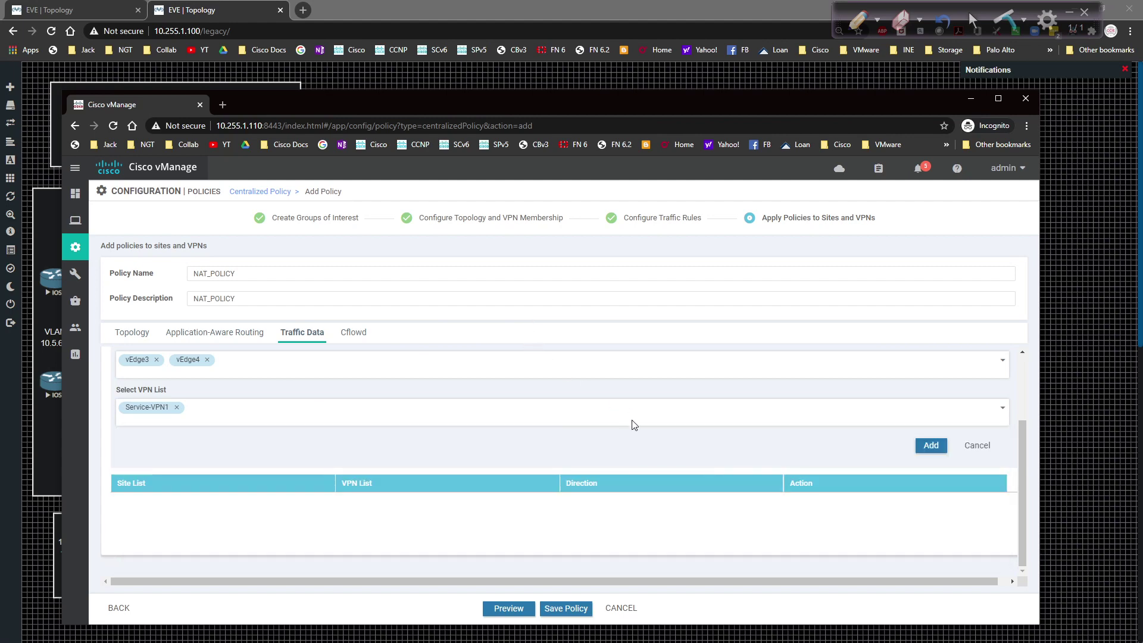
left_click(930, 445)
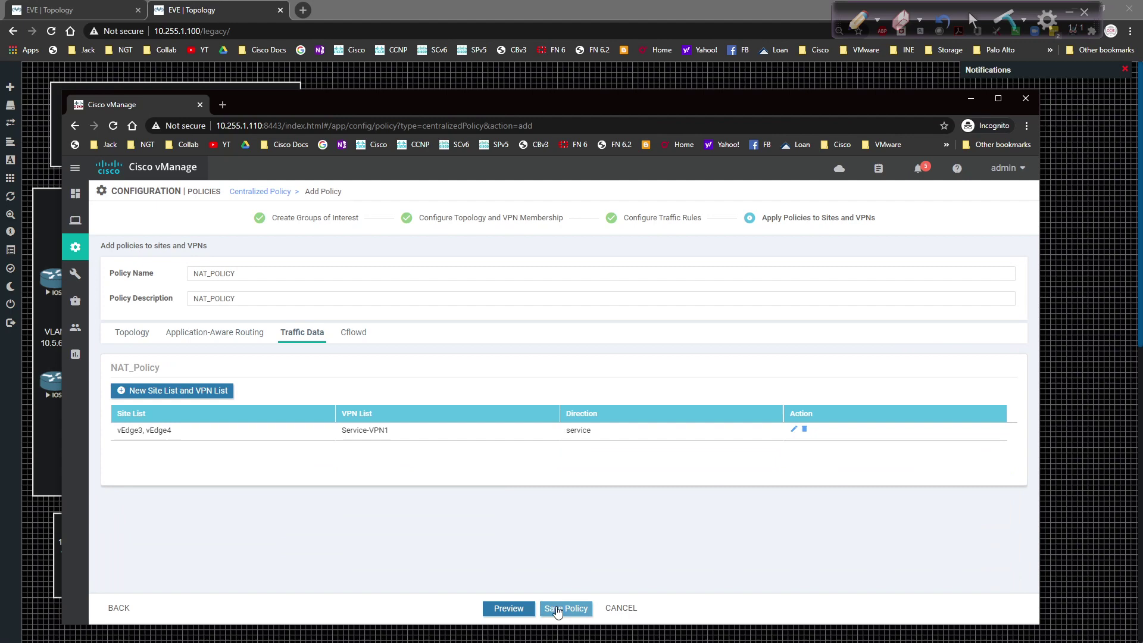
left_click(557, 609)
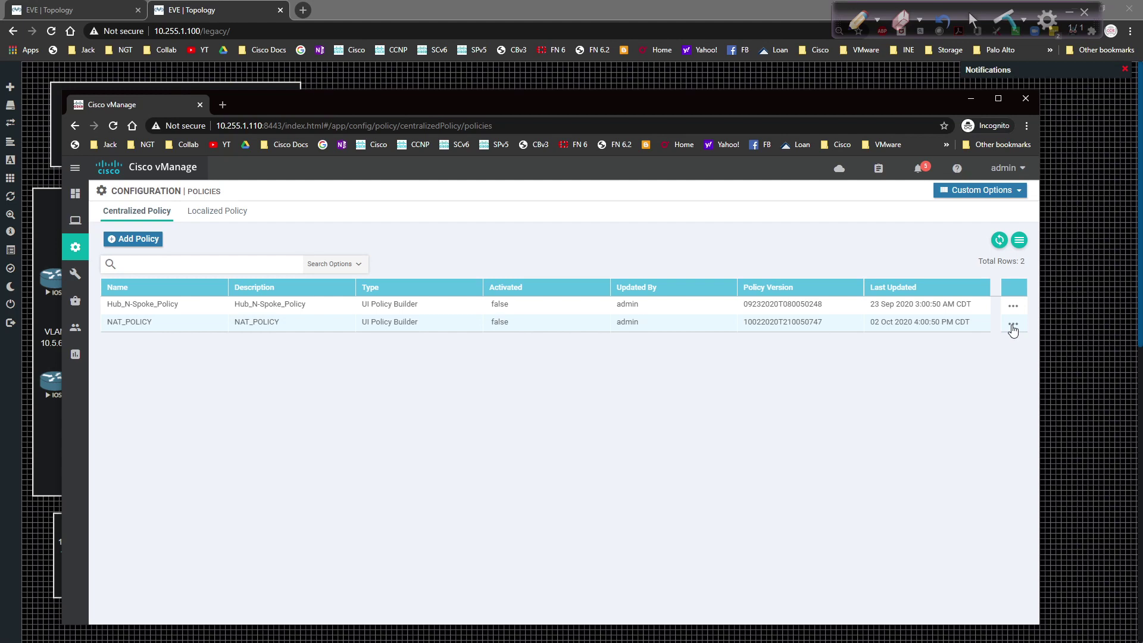
Step: Activate NAT_POLICY from its row's actions menu and confirm
left_click(1012, 327)
left_click(953, 429)
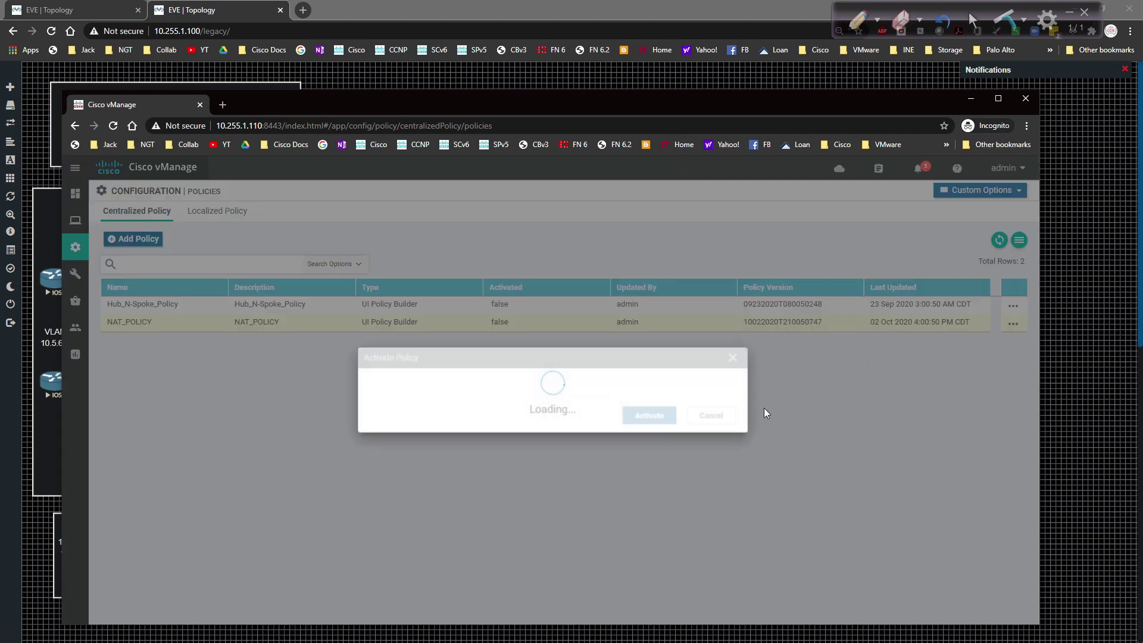
left_click(633, 427)
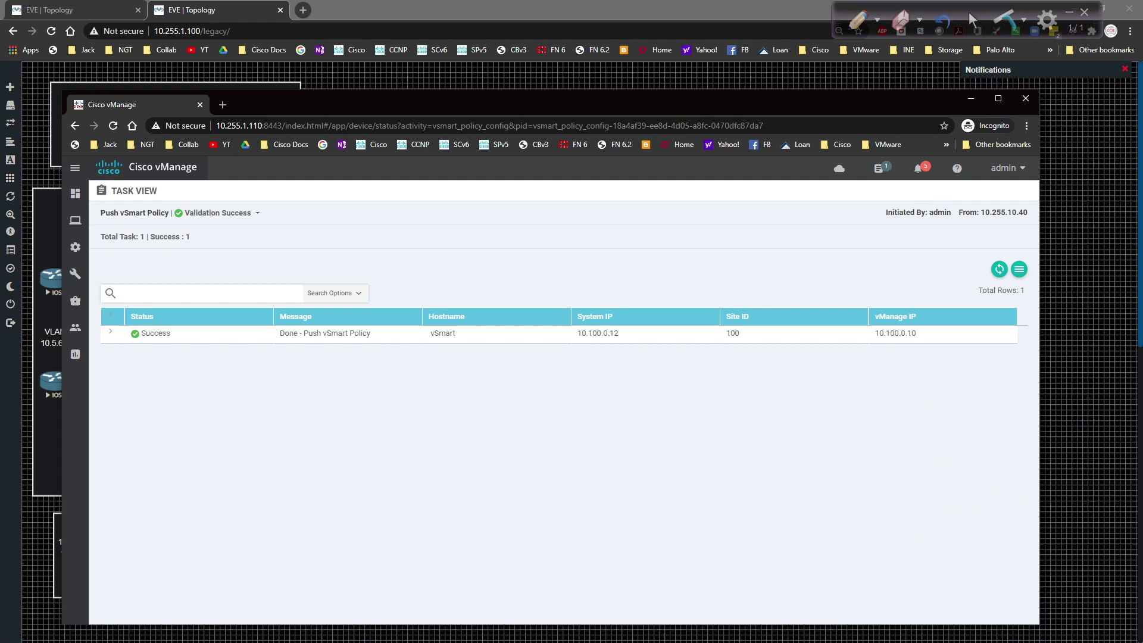
Step: On vEdge3, run 'show policy from-vsmart' to display the pushed NAT policy
key("alt+Tab")
left_click(450, 508)
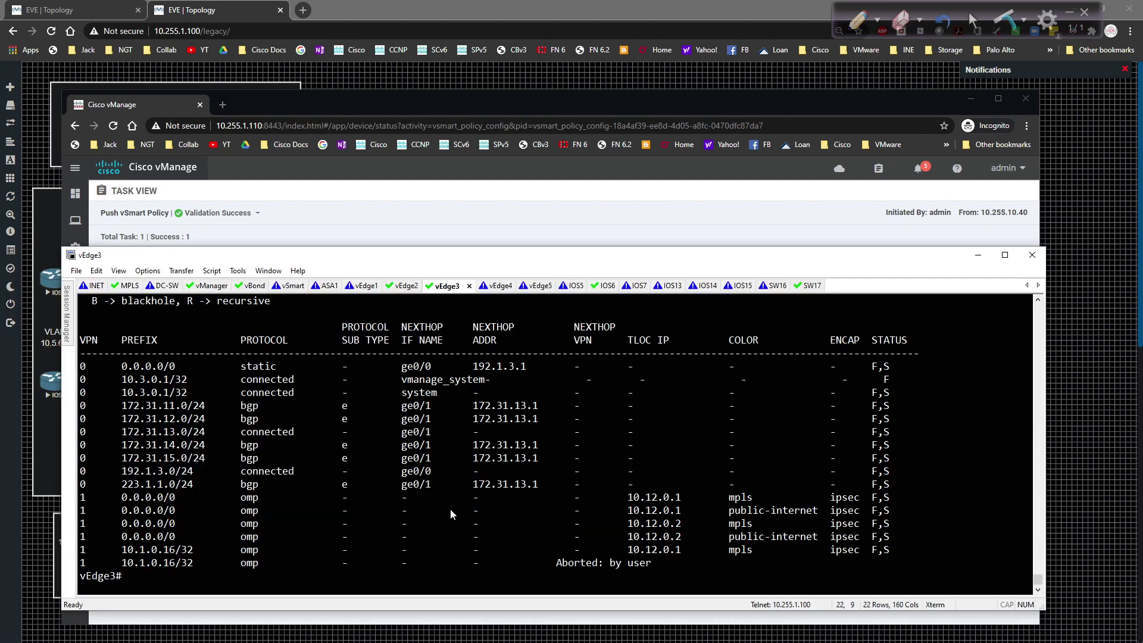
type("show policy fro")
key("Tab")
key("Return")
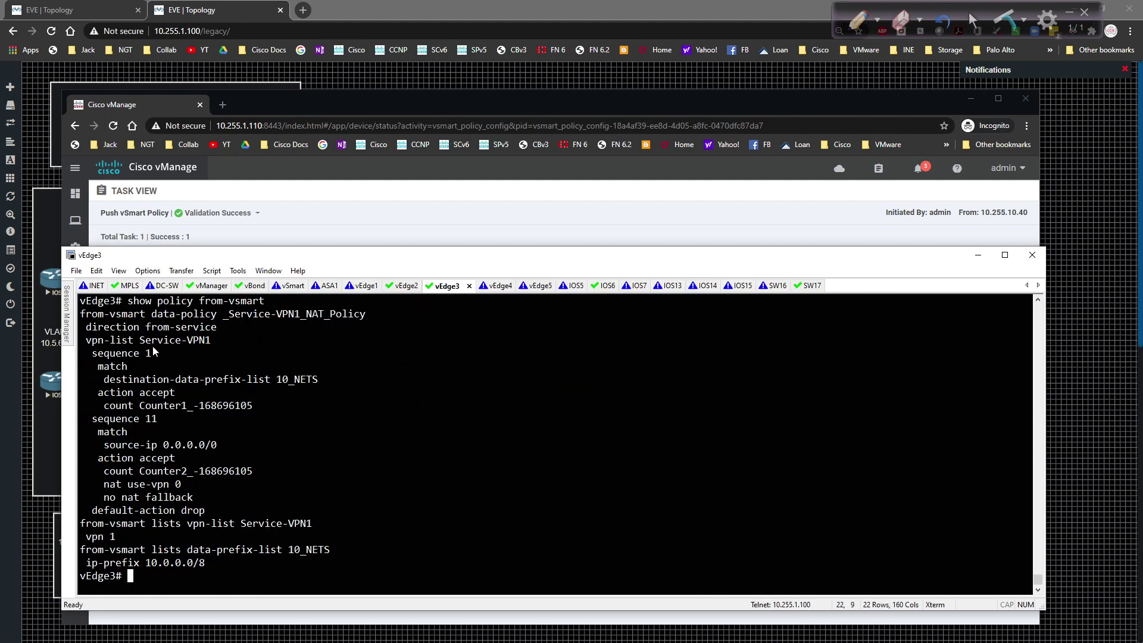
Step: Highlight the policy name, the 10_NETS destination match and its 10.0.0.0/8 prefix
left_click_drag(280, 317, 380, 321)
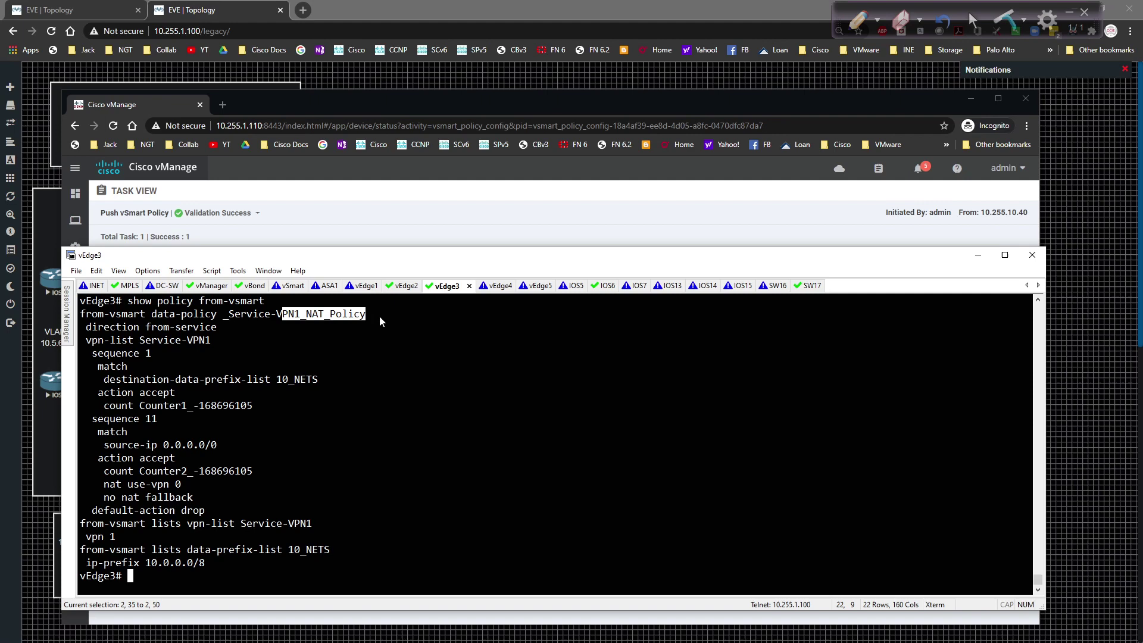
left_click(262, 341)
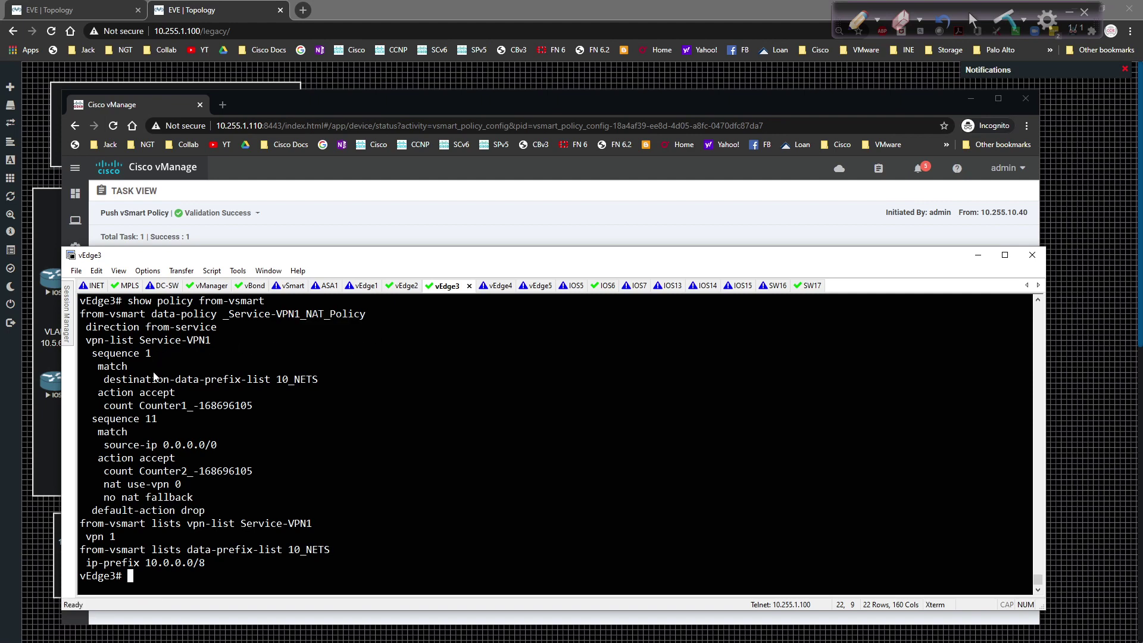
left_click_drag(105, 381, 348, 384)
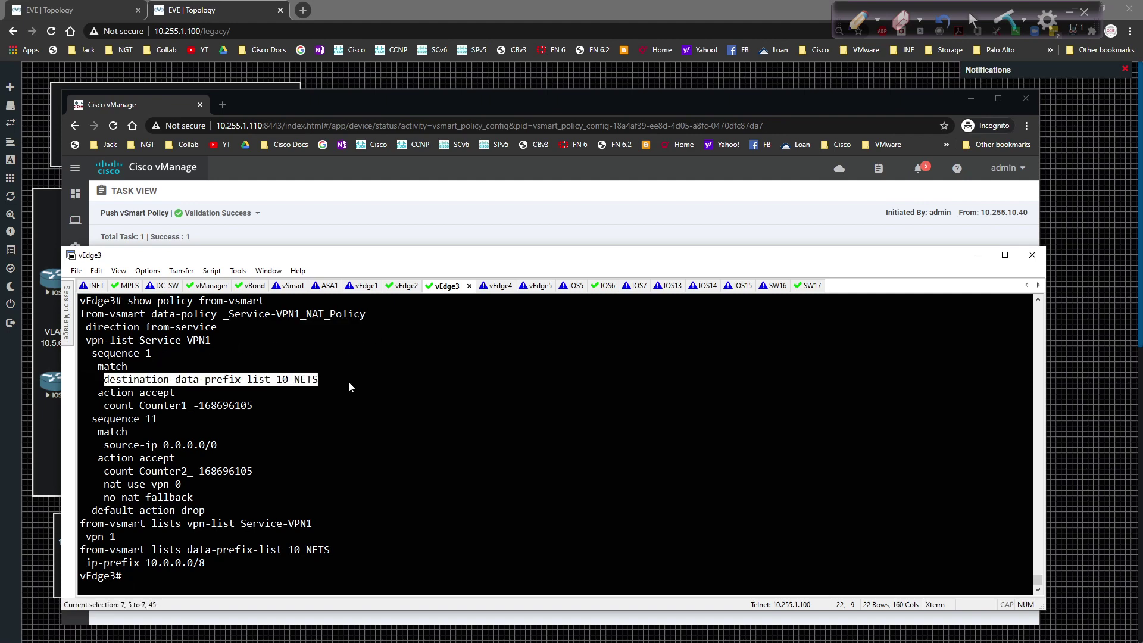
left_click(240, 548)
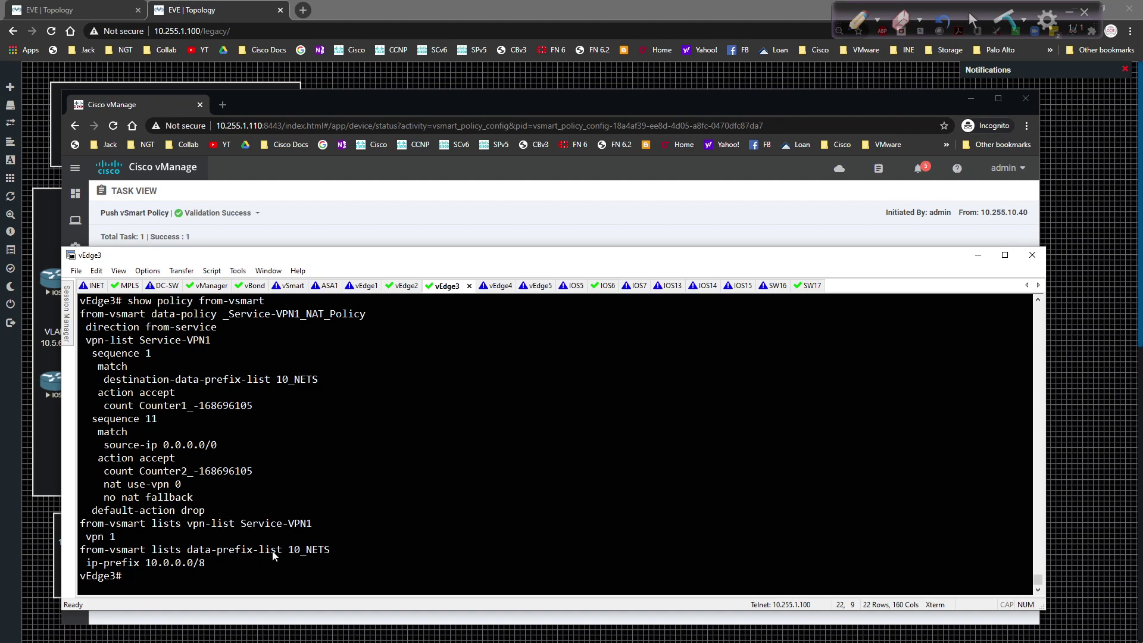
double_click(289, 552)
left_click_drag(209, 564, 83, 565)
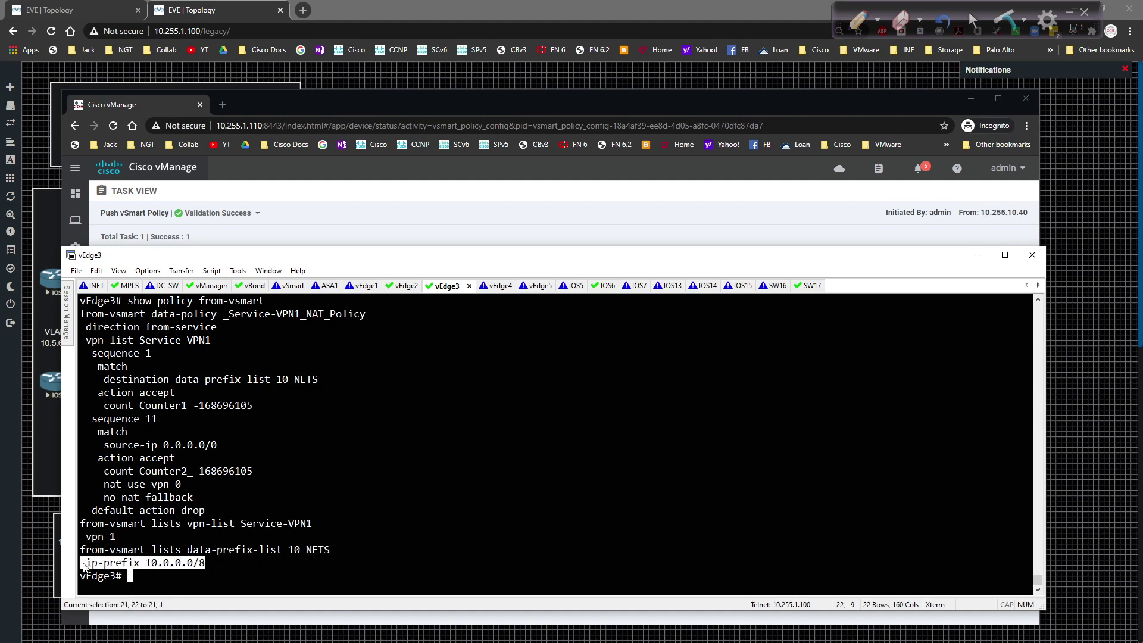
left_click(211, 476)
Step: Highlight the accept/Counter1 action, sequence 11's source-ip 0.0.0.0/0 match and nat use-vpn 0
left_click_drag(92, 393, 288, 398)
left_click(289, 404)
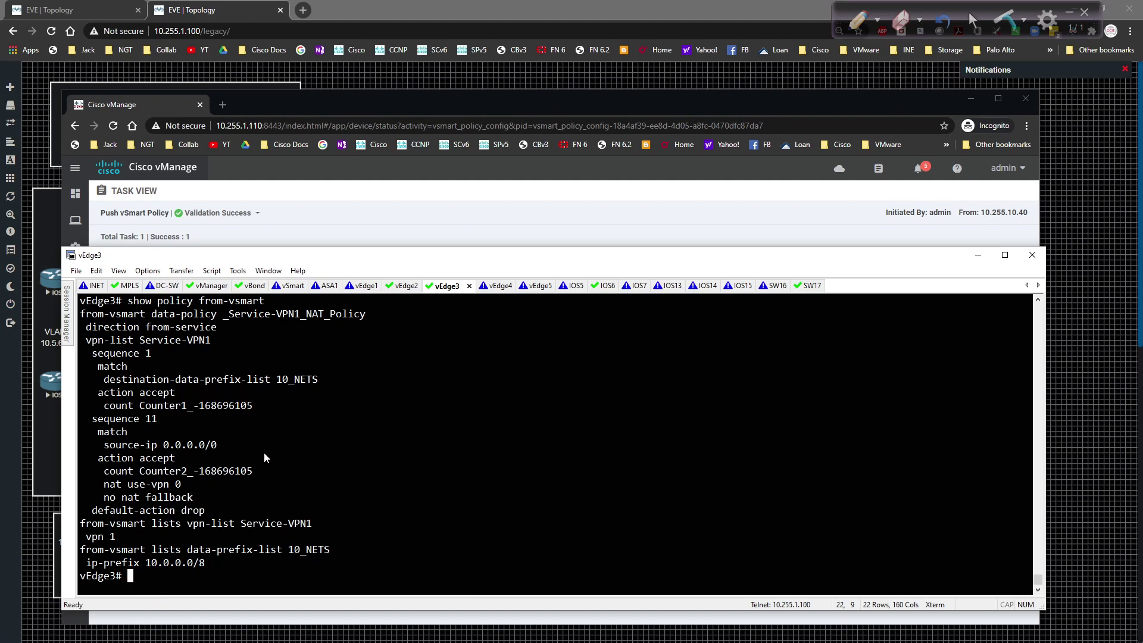
left_click_drag(84, 419, 295, 442)
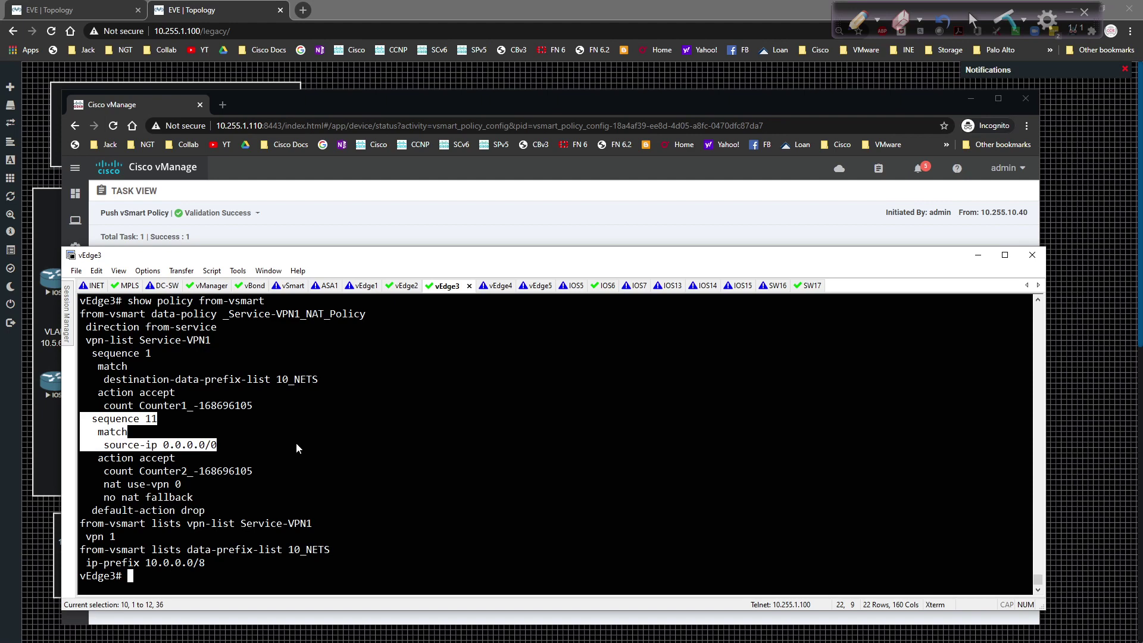
left_click(244, 477)
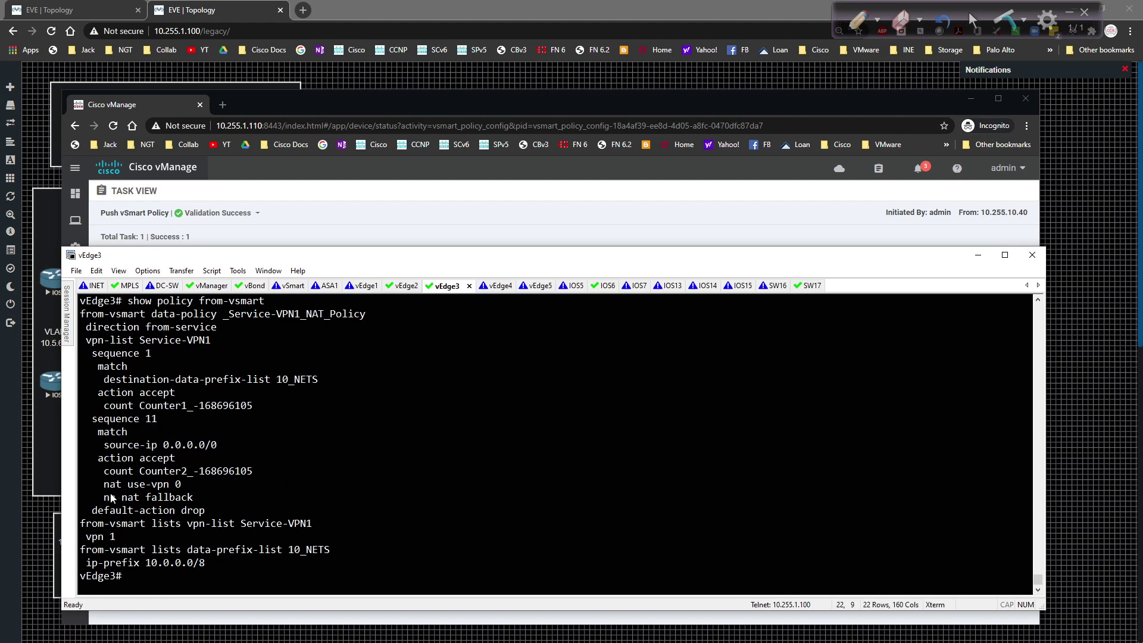
left_click_drag(98, 484, 192, 487)
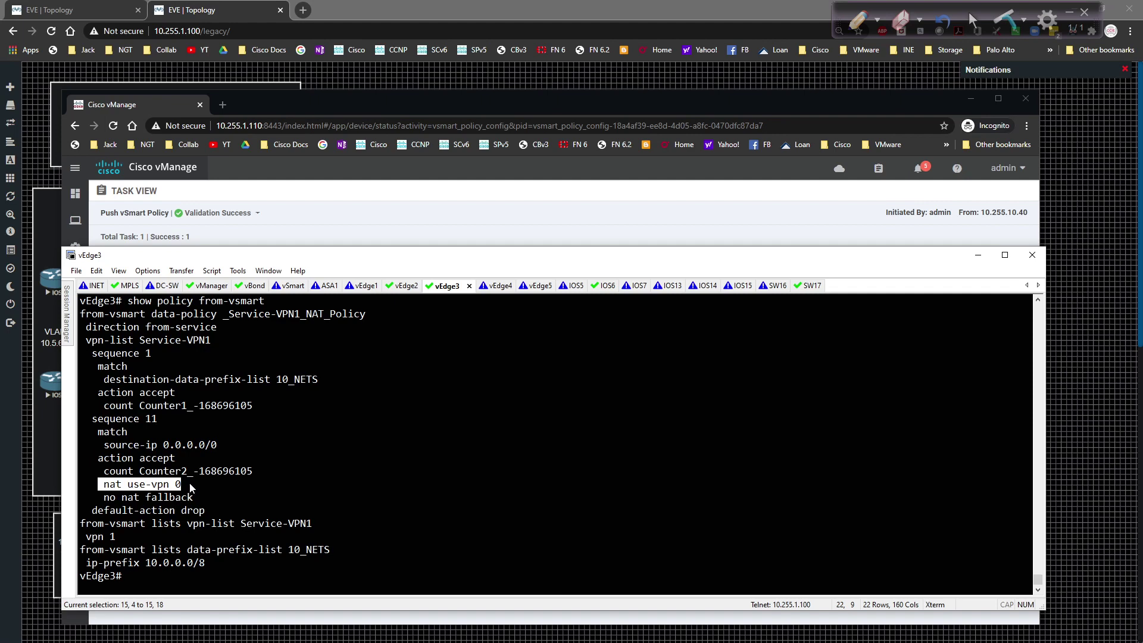
left_click(192, 487)
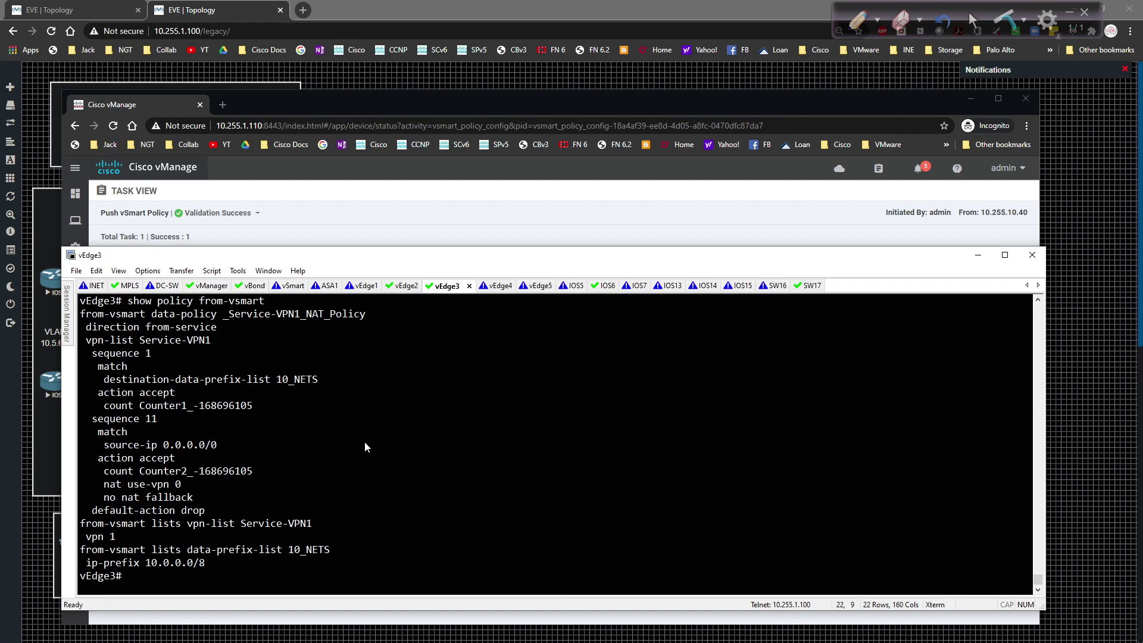
Step: Run 'show policy data-policy-filter' on vEdge3 and highlight the Counter2 counts
type("show plicy")
key("BackSpace")
key("BackSpace")
key("BackSpace")
key("BackSpace")
key("BackSpace")
type("policu")
key("BackSpace")
type("y ?")
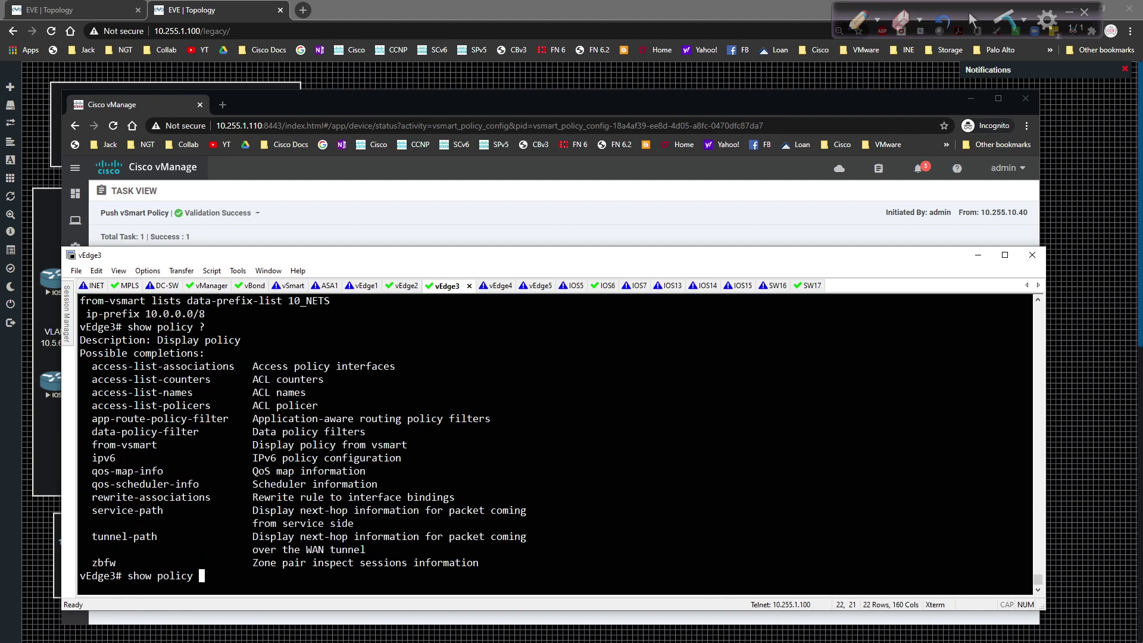
type("da")
key("Tab")
type("?")
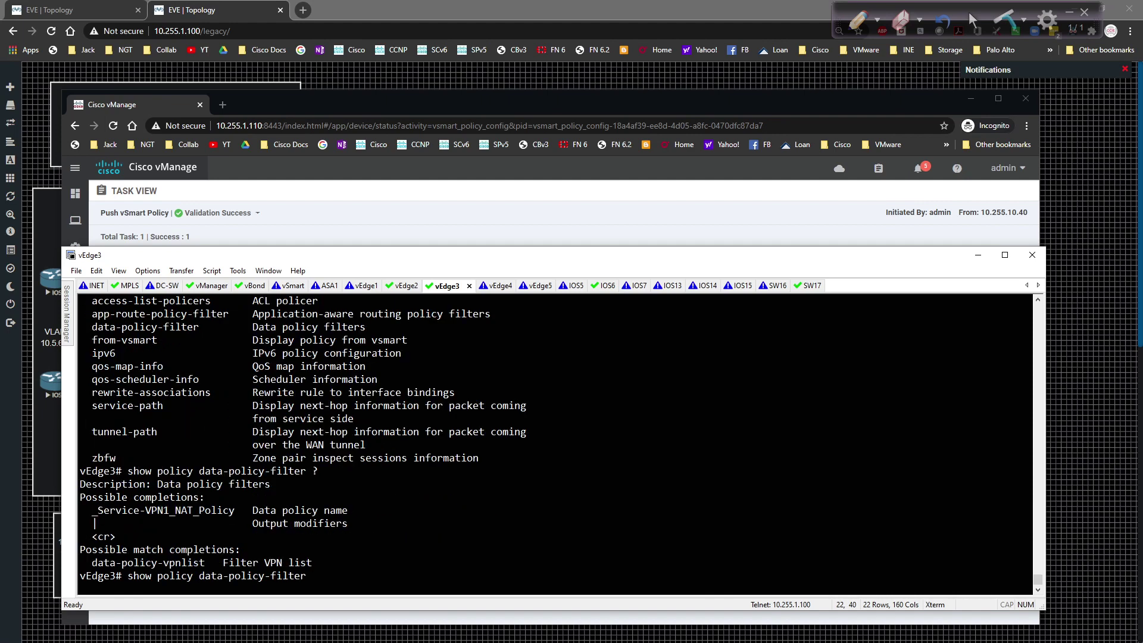
key("Return")
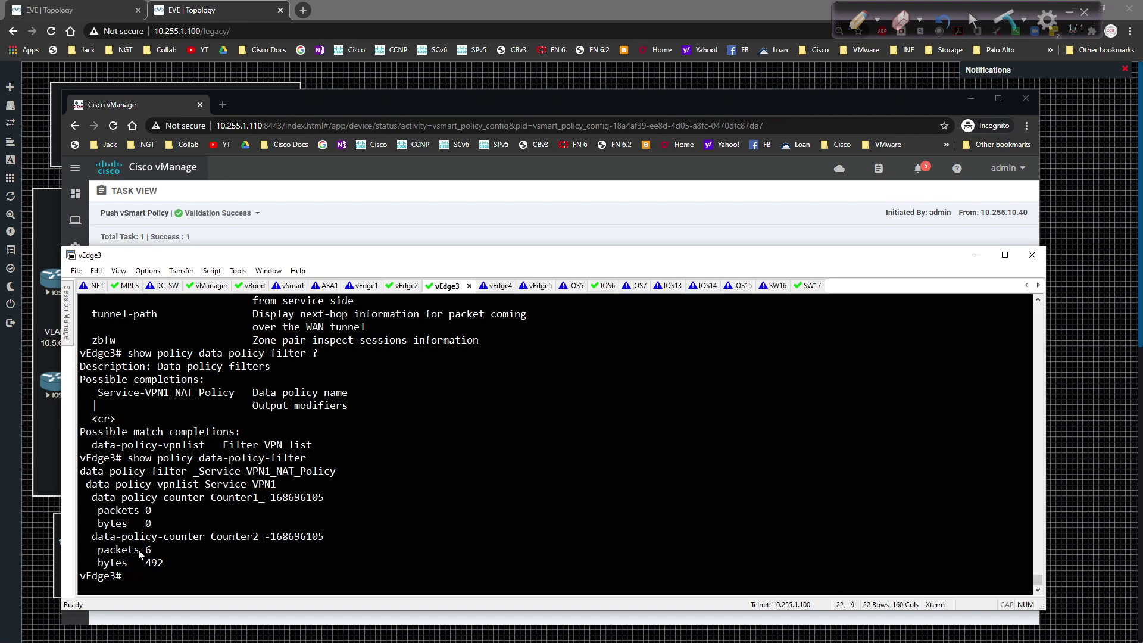
left_click_drag(87, 536, 399, 564)
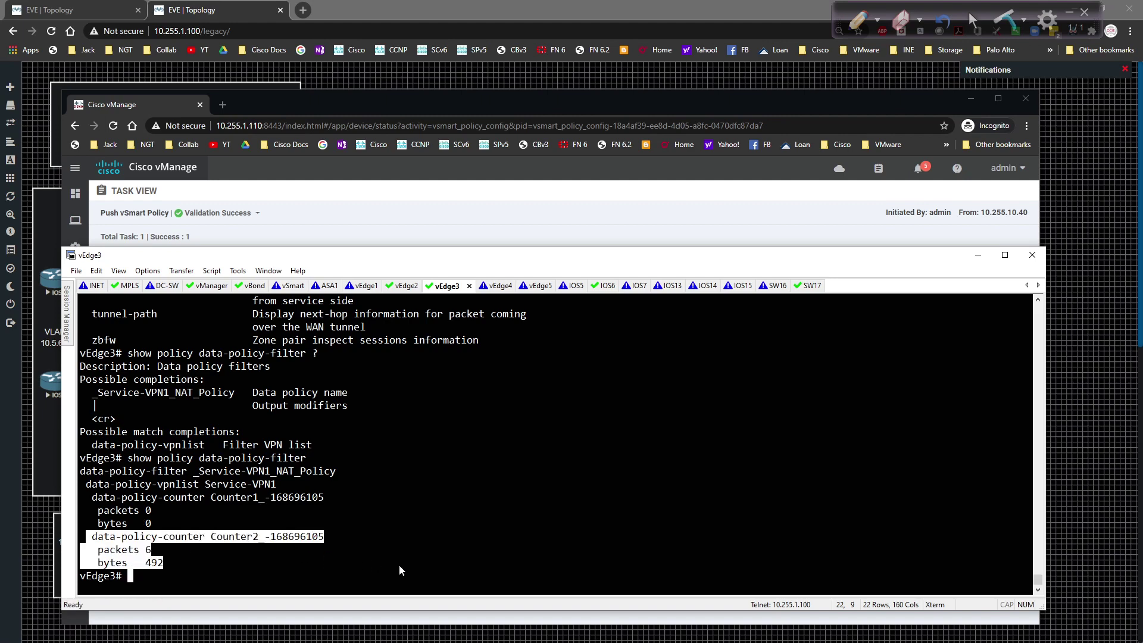
left_click(398, 565)
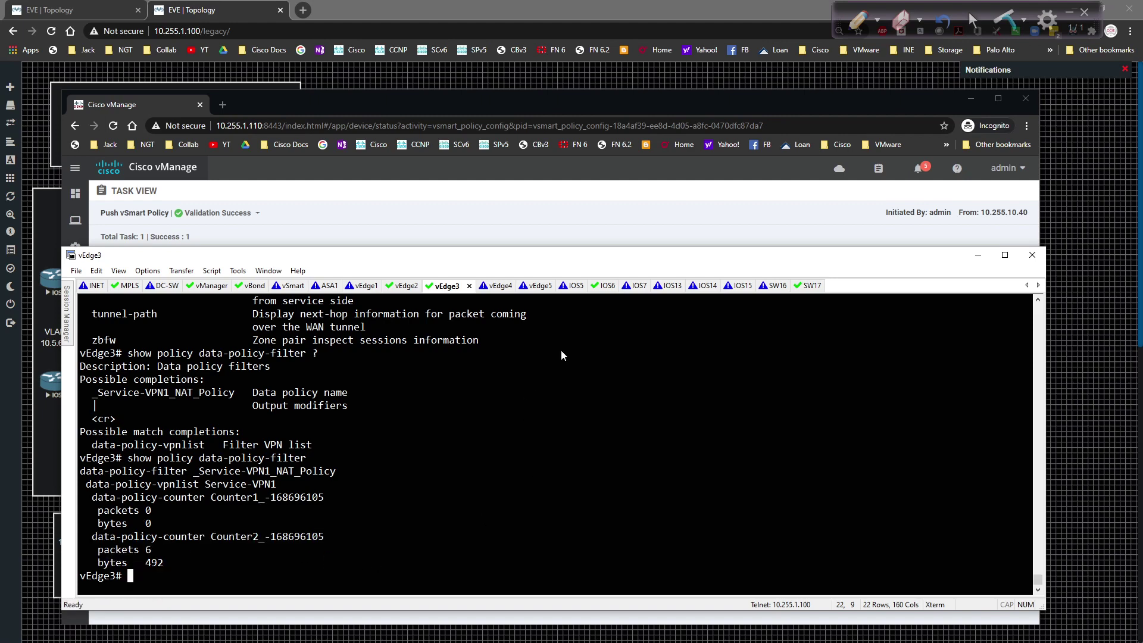
Step: On IOS13, enter privileged mode and ping 1.2.3.4
left_click(655, 286)
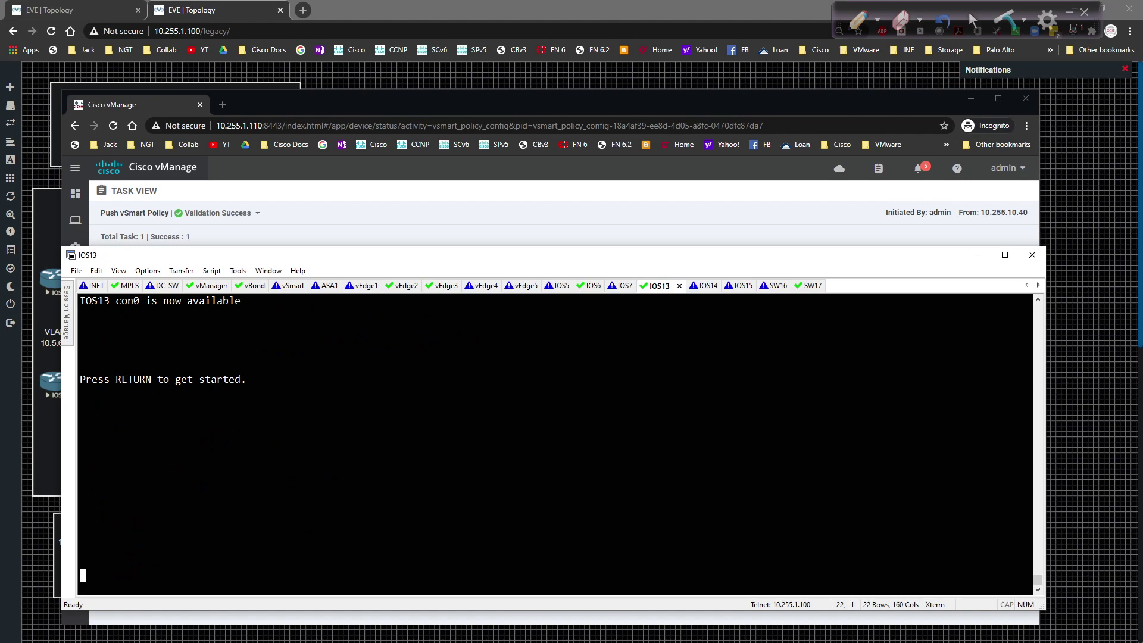
key("Return")
type("en")
key("Return")
key("Return")
type("ping")
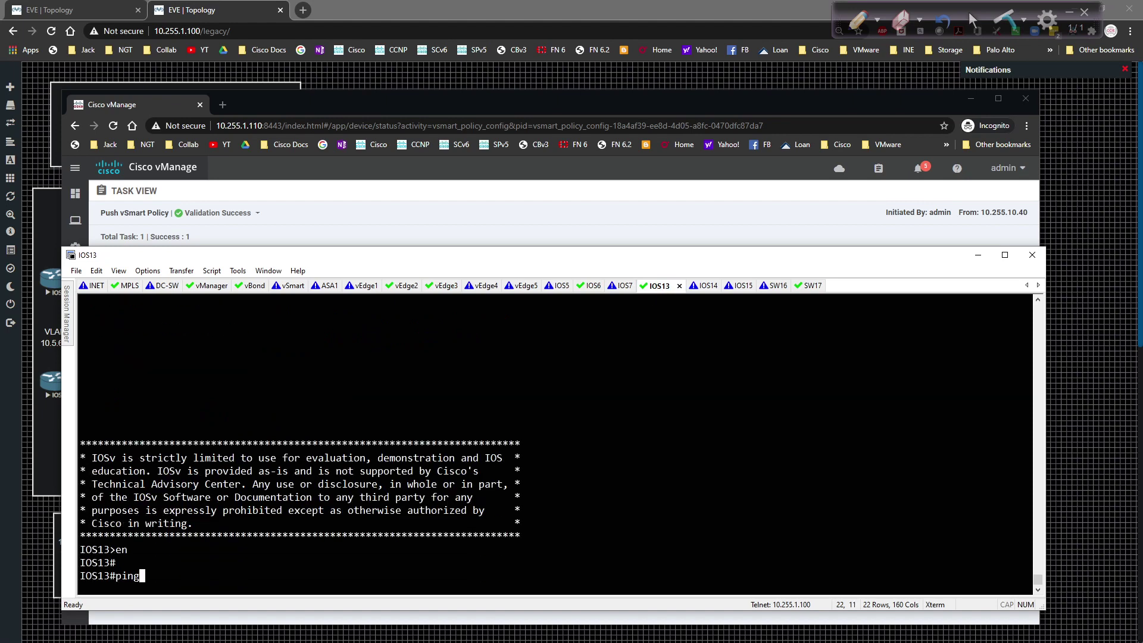
type(" 1.2.3.4")
key("Return")
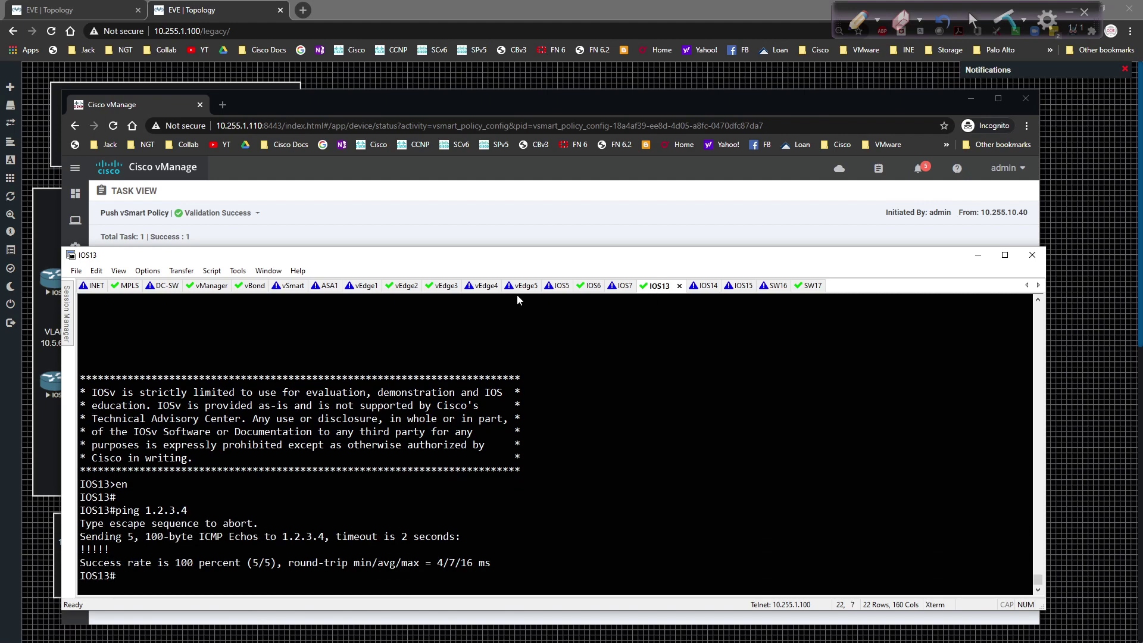
Step: Rerun the counter command on vEdge3 and confirm Counter2 reached 18 packets
left_click(439, 287)
key("Up")
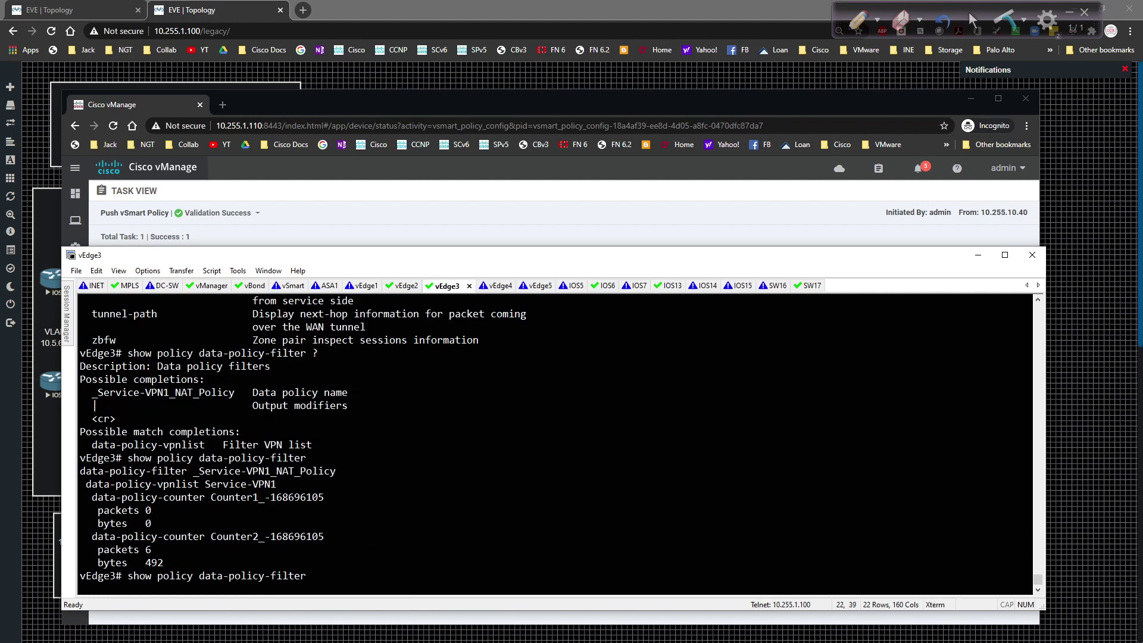
key("Return")
left_click_drag(87, 550, 238, 552)
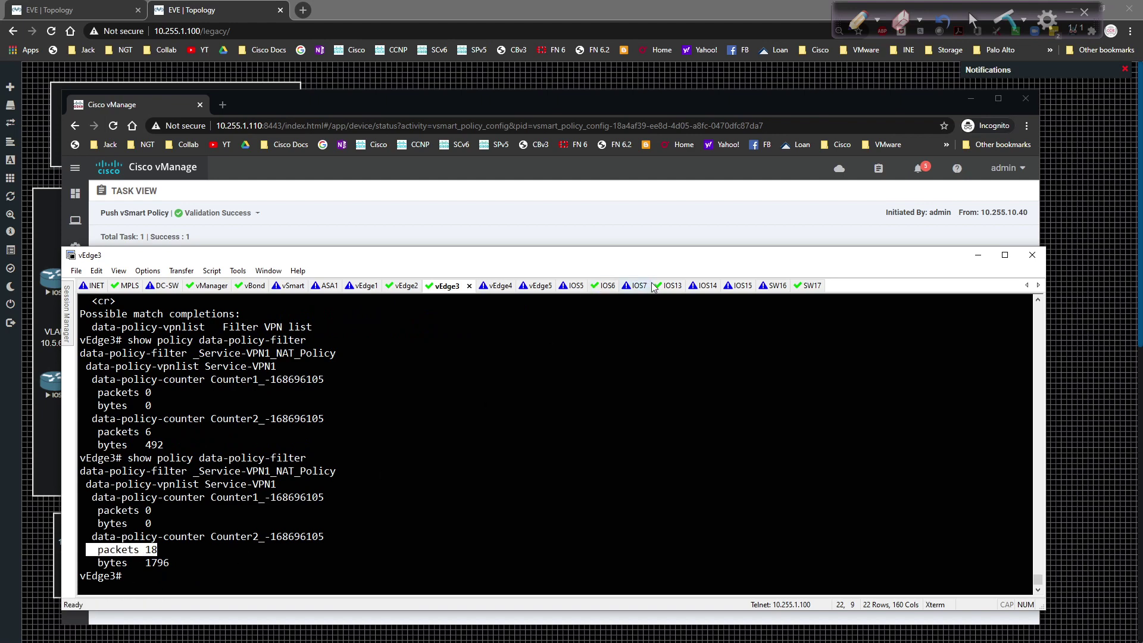
Step: Telnet from IOS13 to 1.2.3.4, log in with the router's credentials, and run 'who'
left_click(672, 286)
type("telnet ")
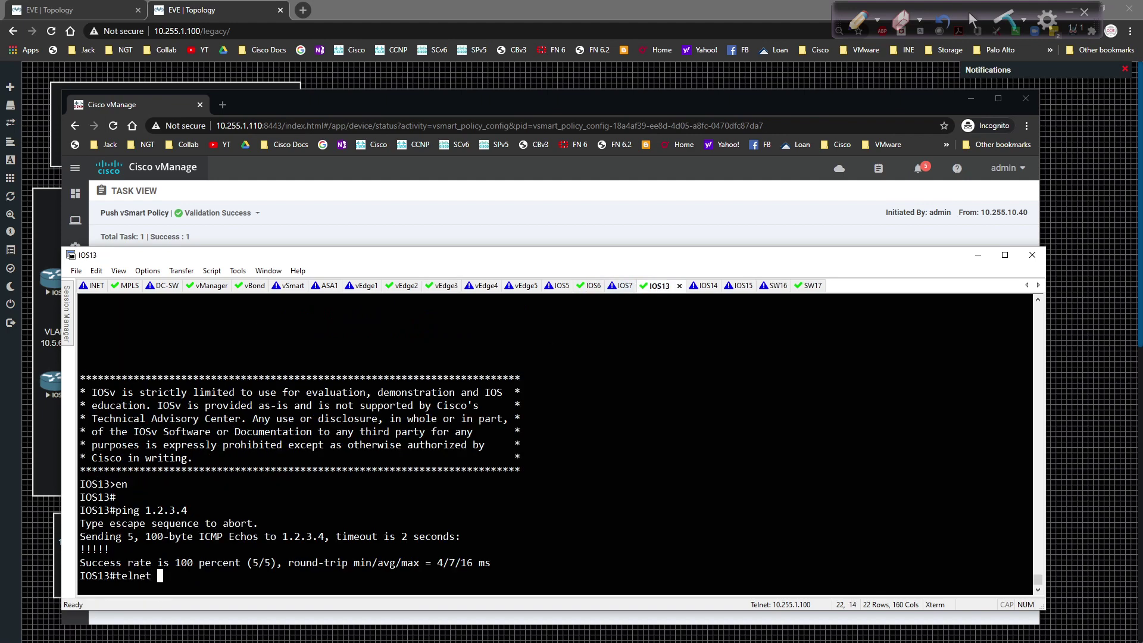
type("1.2.3.4")
key("Return")
type("Rob")
key("Return")
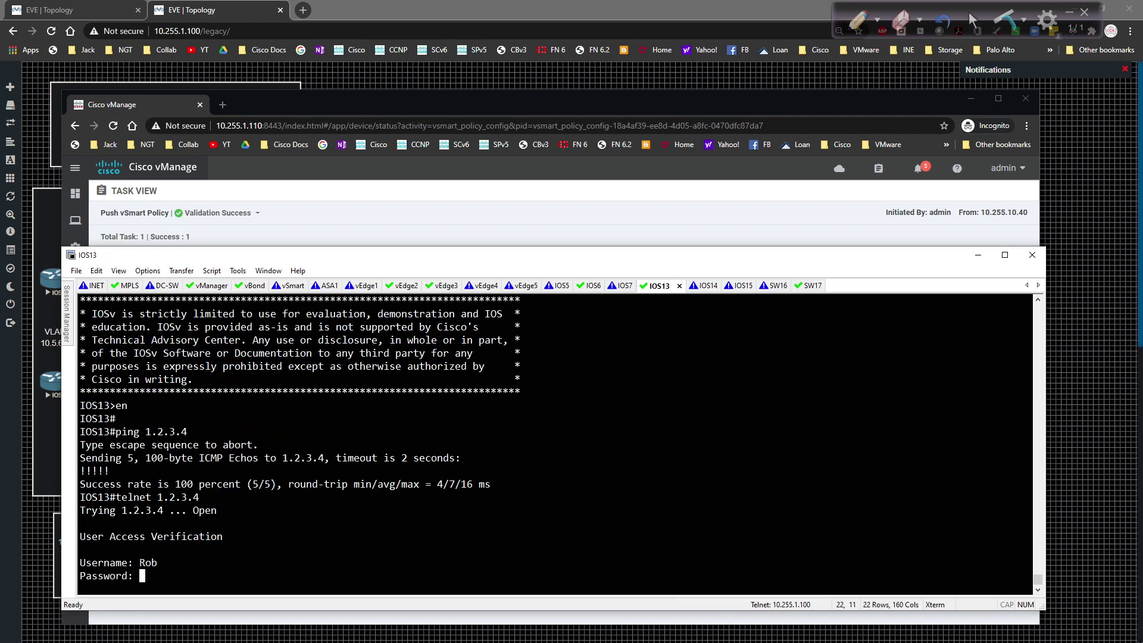
type("cisco")
key("Return")
type("who")
key("Return")
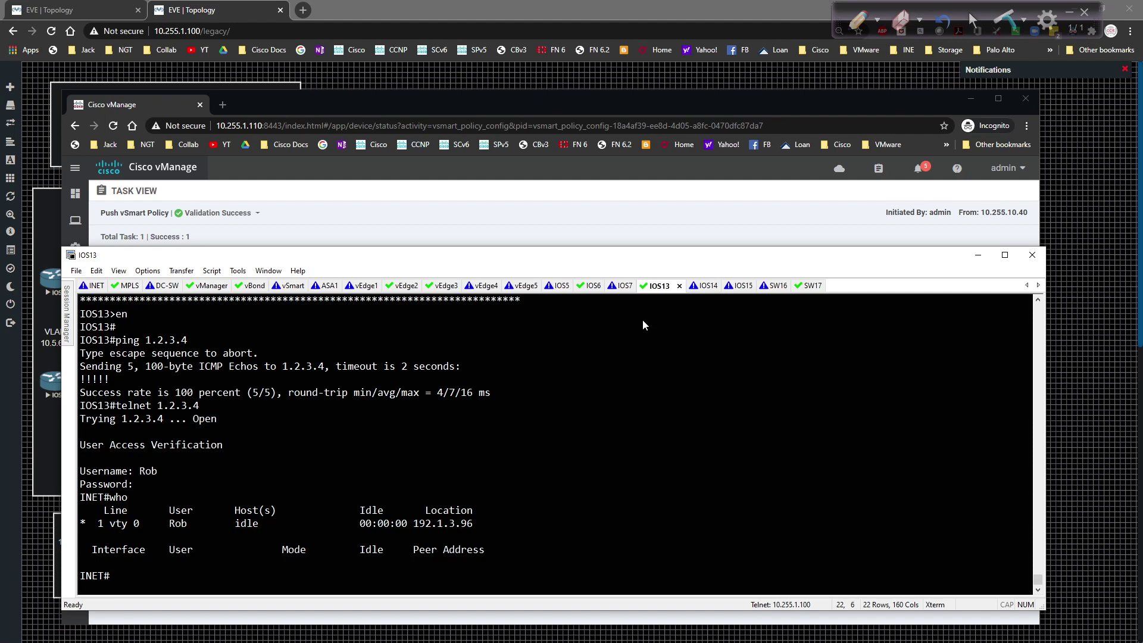
Step: On vEdge3, run 'show ip nat filter | tab' and highlight the translated TCP entry from VPN 1
left_click(441, 286)
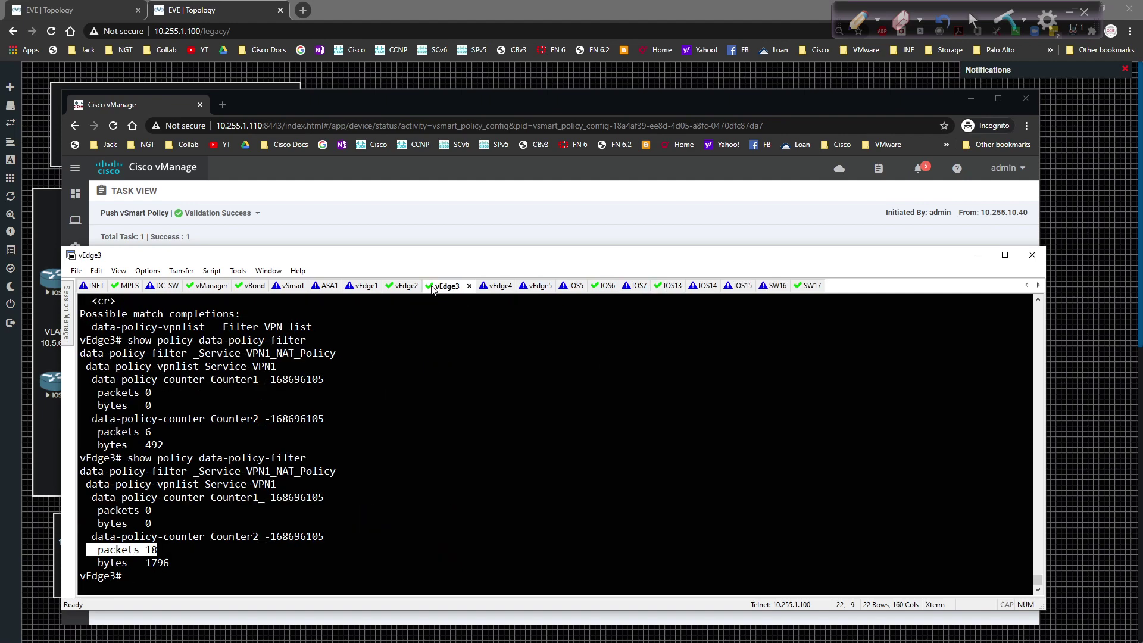
type("sh ip nat fil")
key("Tab")
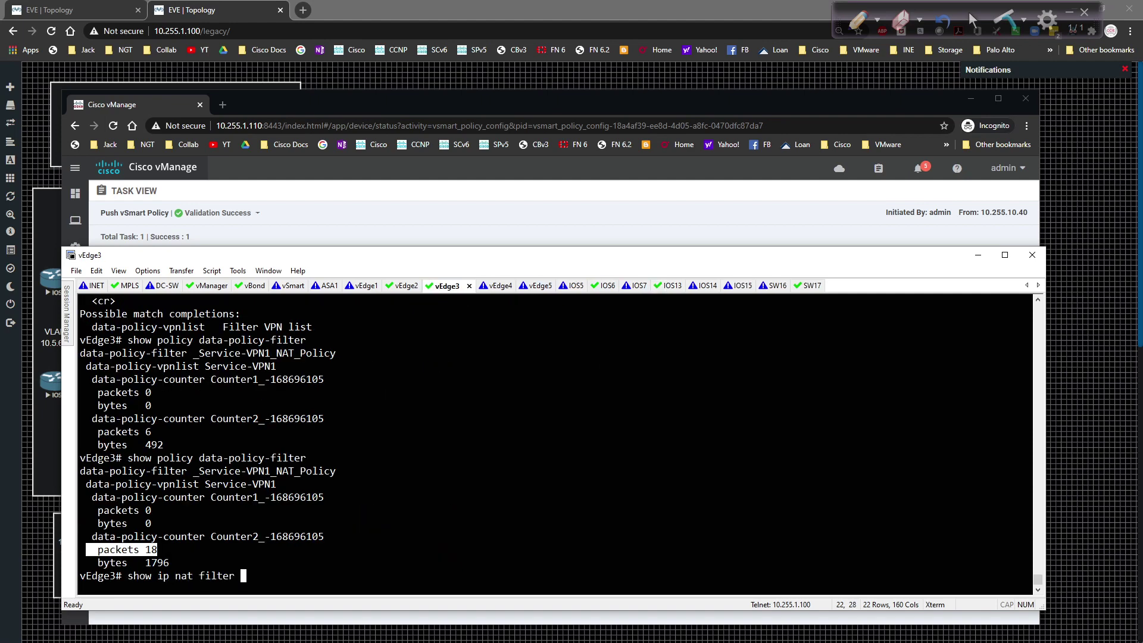
type("| tab")
key("Return")
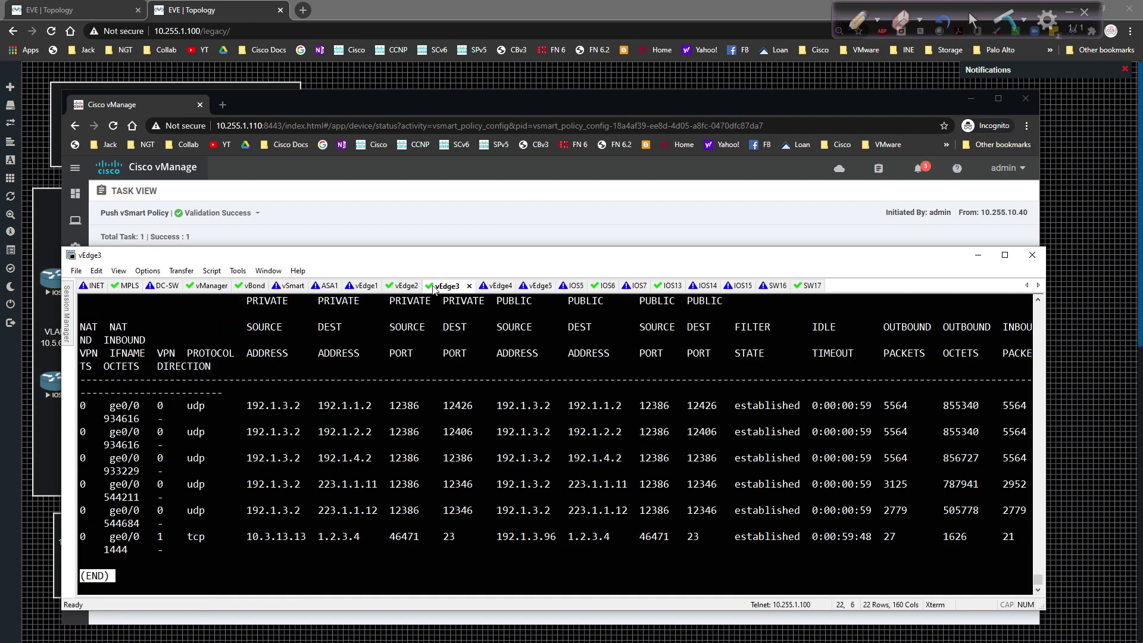
left_click_drag(117, 538, 1029, 541)
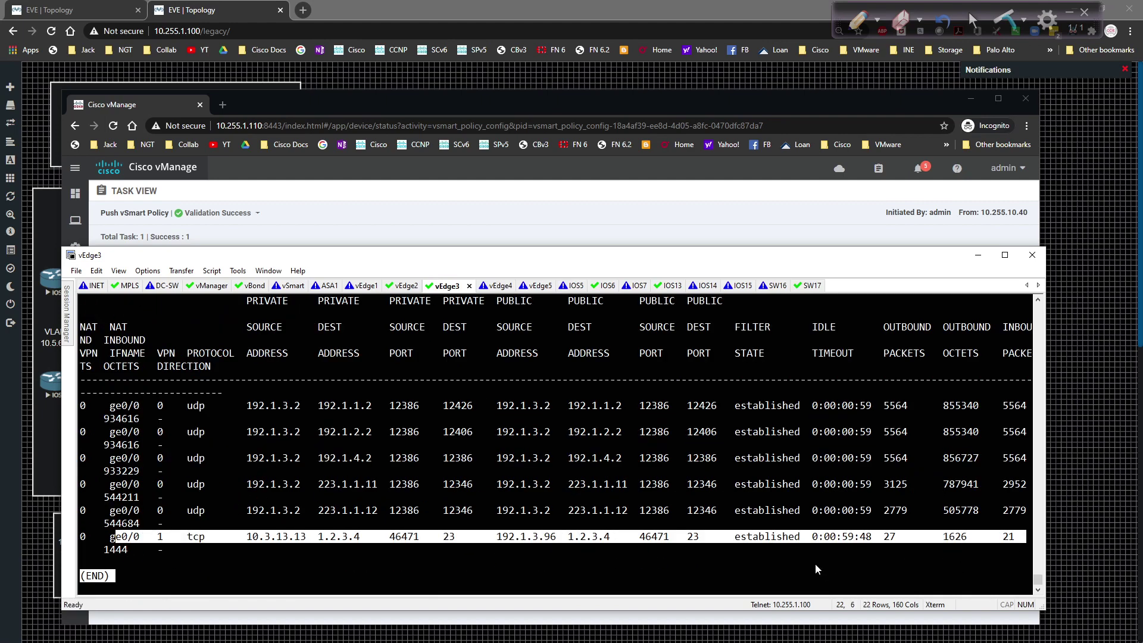
Step: Rerun the data-policy-filter counters and highlight Counter2 at 75 packets
type("q")
type("show")
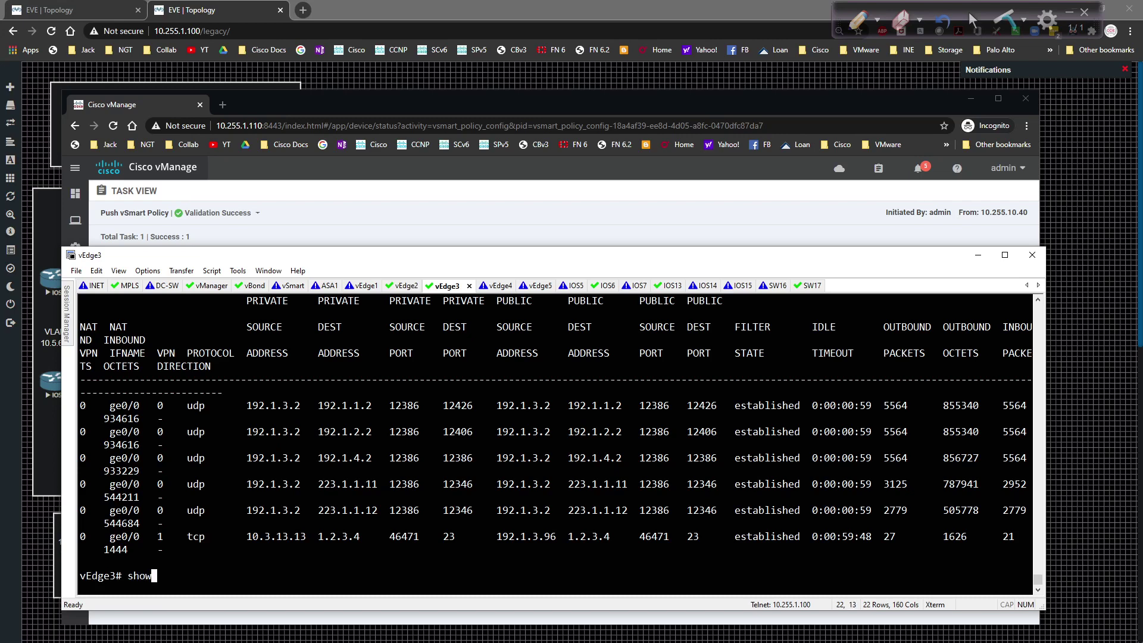
key("Up")
key("Up")
key("Return")
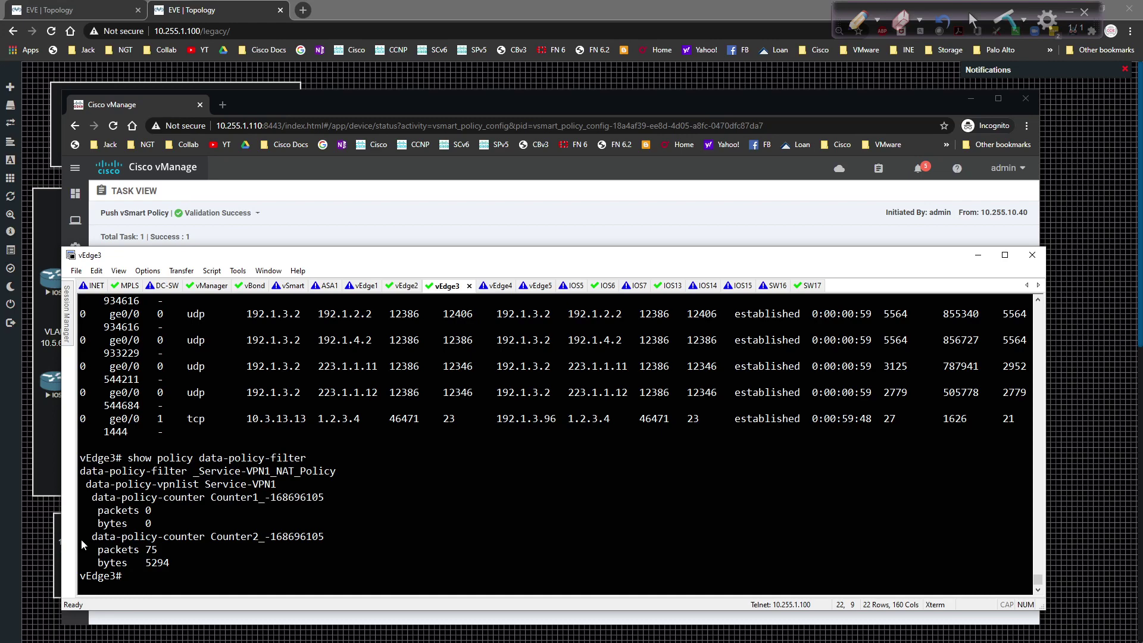
left_click_drag(81, 538, 361, 558)
left_click(363, 558)
Step: Exit the telnet session on IOS13 and ping 10.1.0.16
left_click(670, 287)
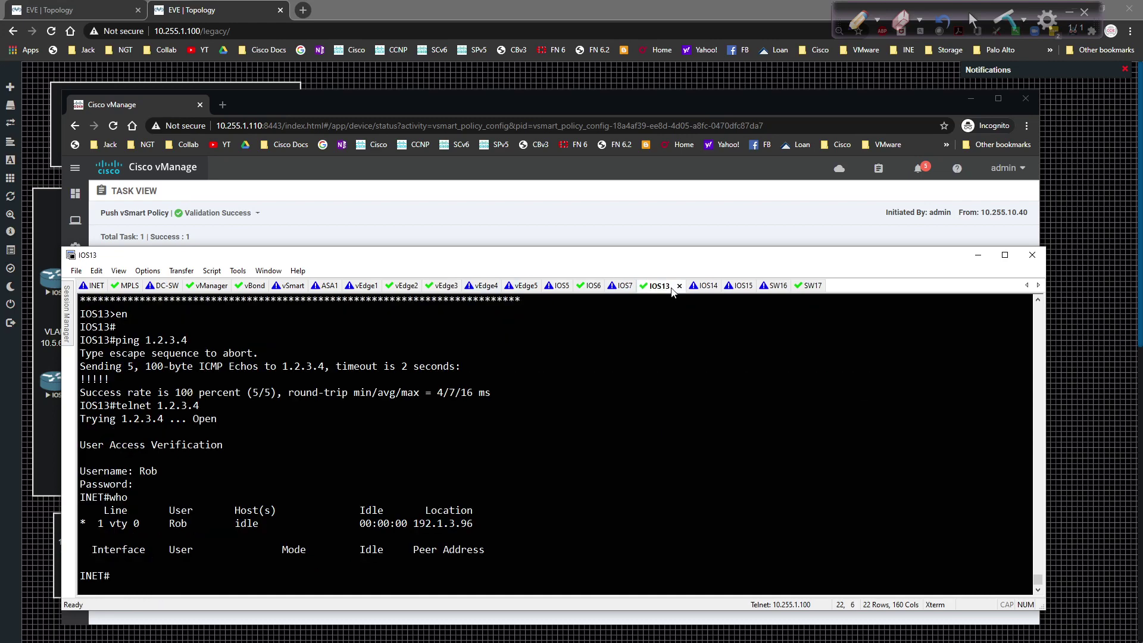
type("exit")
key("Return")
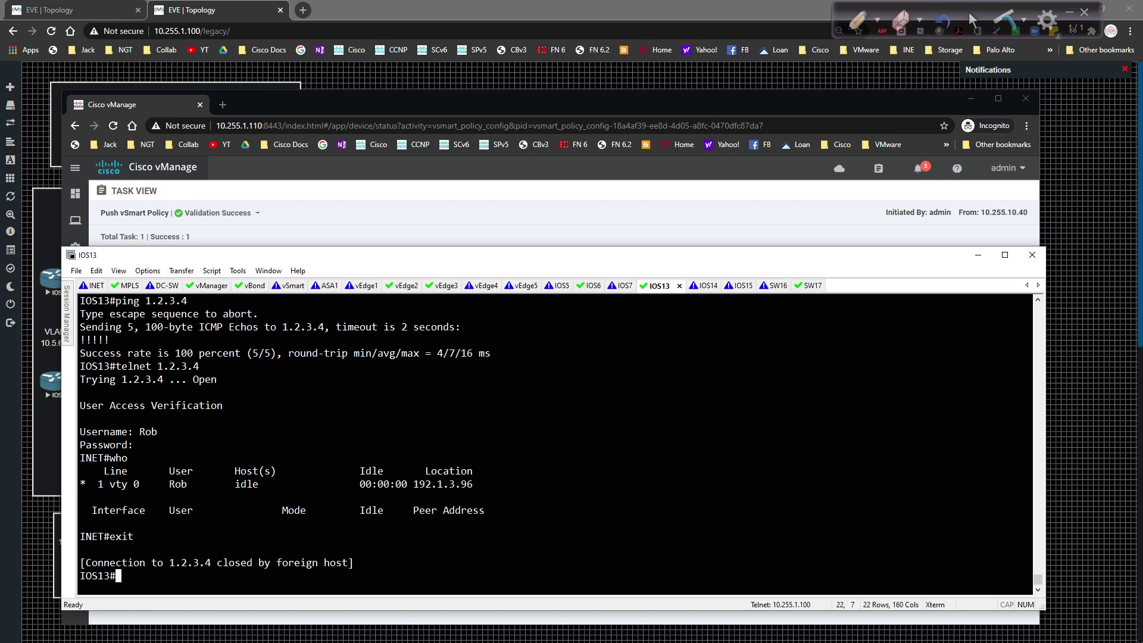
type("ping 10.1.0.16")
key("Return")
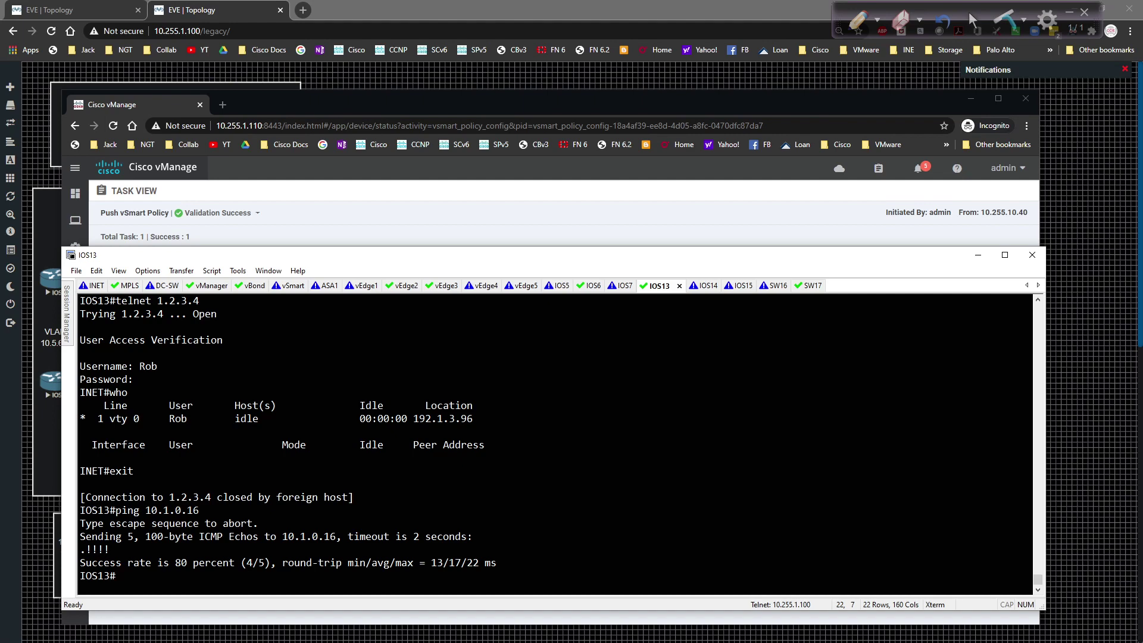
Step: Rerun the counters on vEdge3 and highlight Counter1 at 5 packets, 570 bytes
left_click(441, 287)
key("Up")
key("Return")
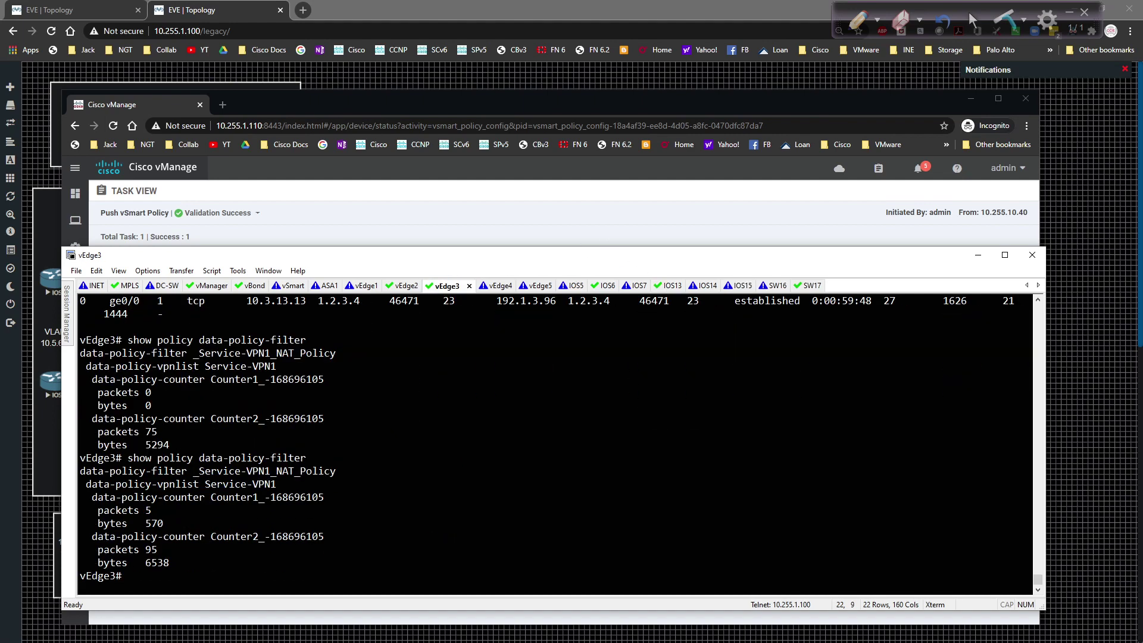
left_click_drag(99, 511, 354, 524)
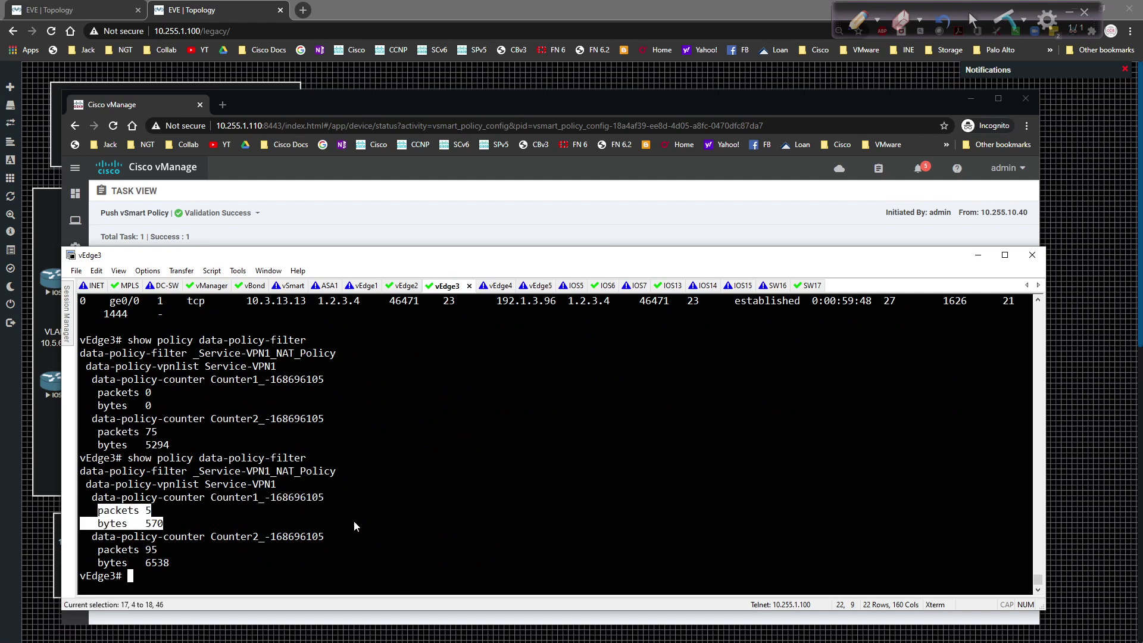
left_click(342, 519)
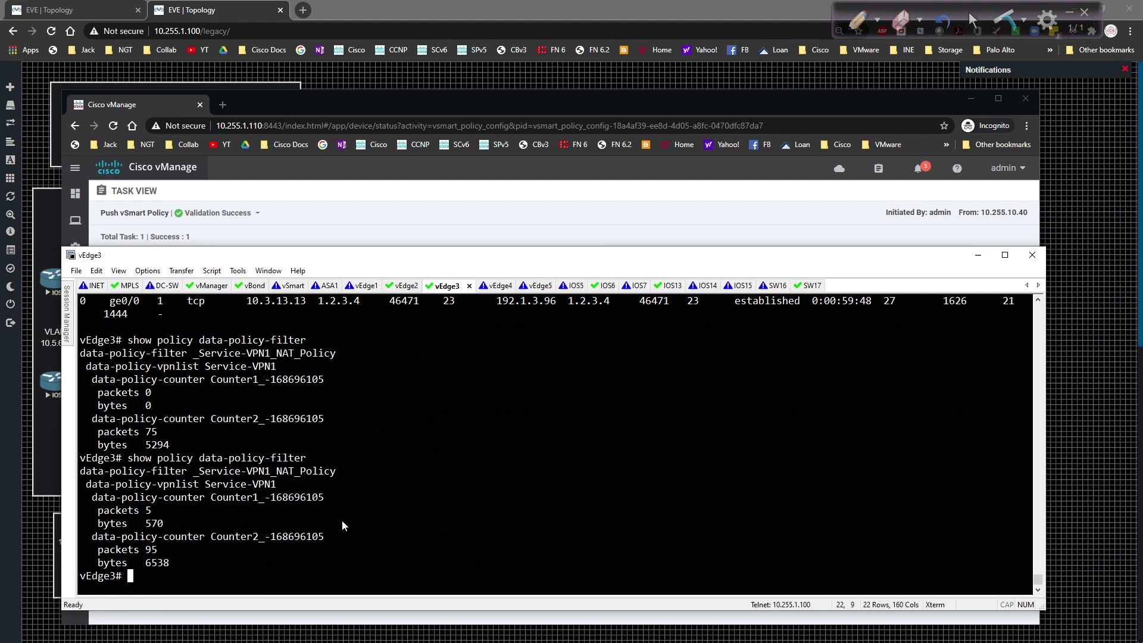
Step: Display the vSmart-pushed policy again and highlight sequence 1's match and counter lines
type("show ip nat filter | tab")
key("Up")
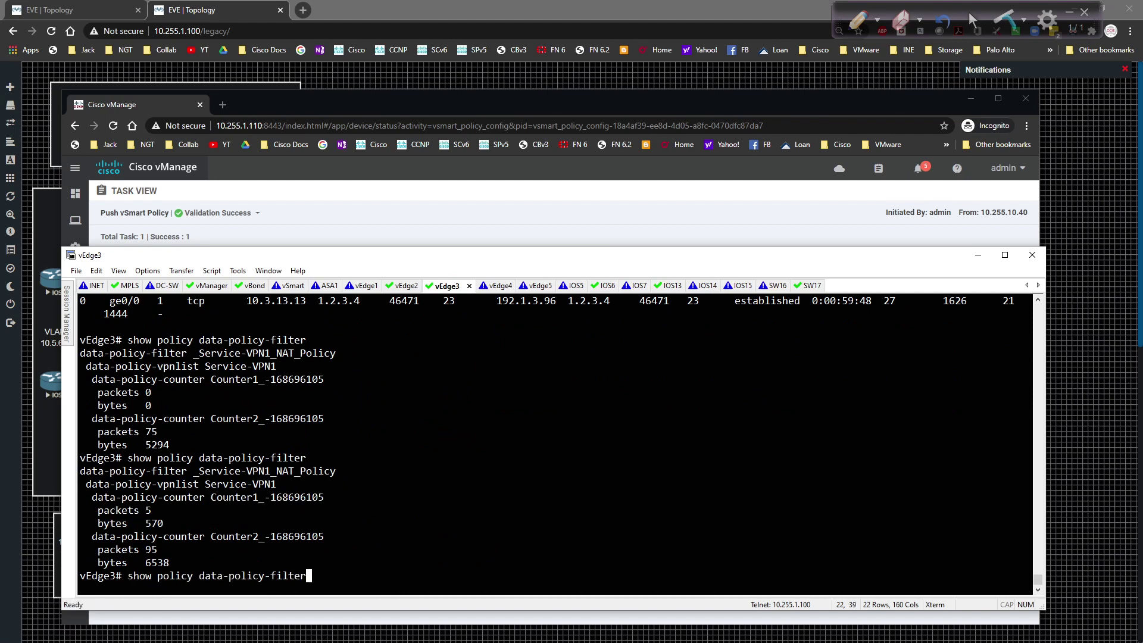
key("Up")
key("Return")
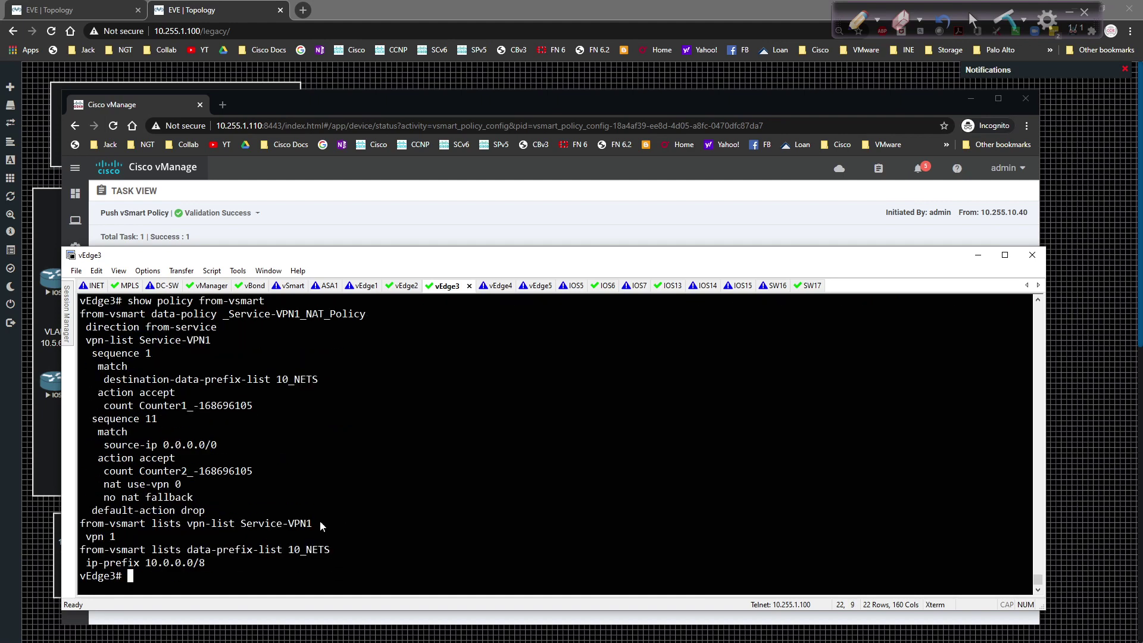
left_click_drag(81, 379, 439, 415)
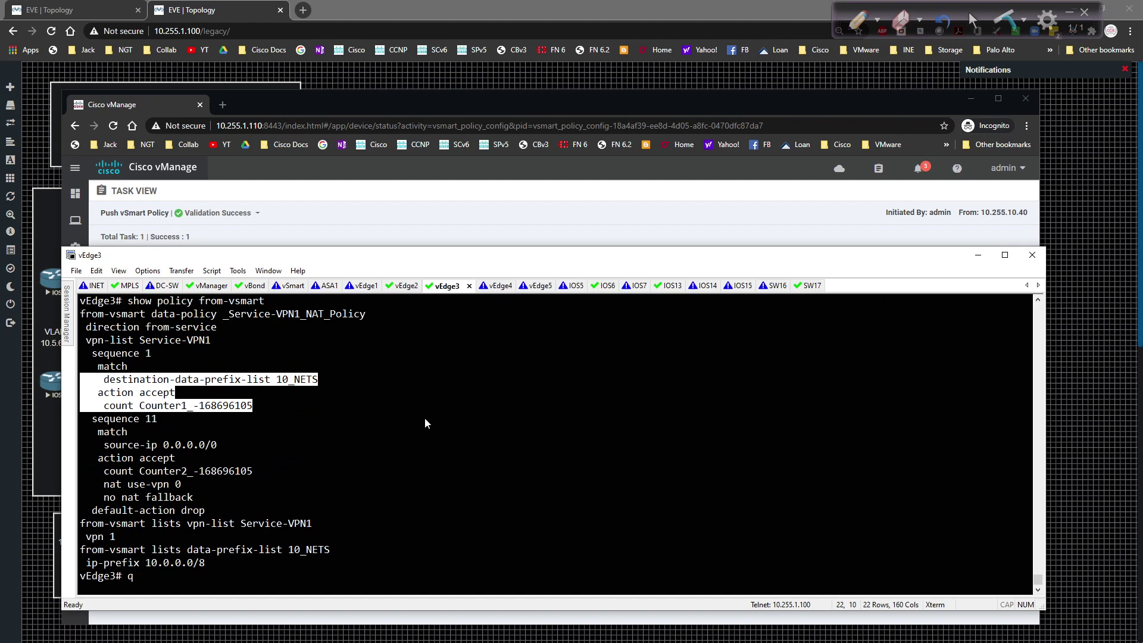
Step: From IOS13, run 'traceroute 10.1.0.16 numeric', completing in three hops
left_click(410, 417)
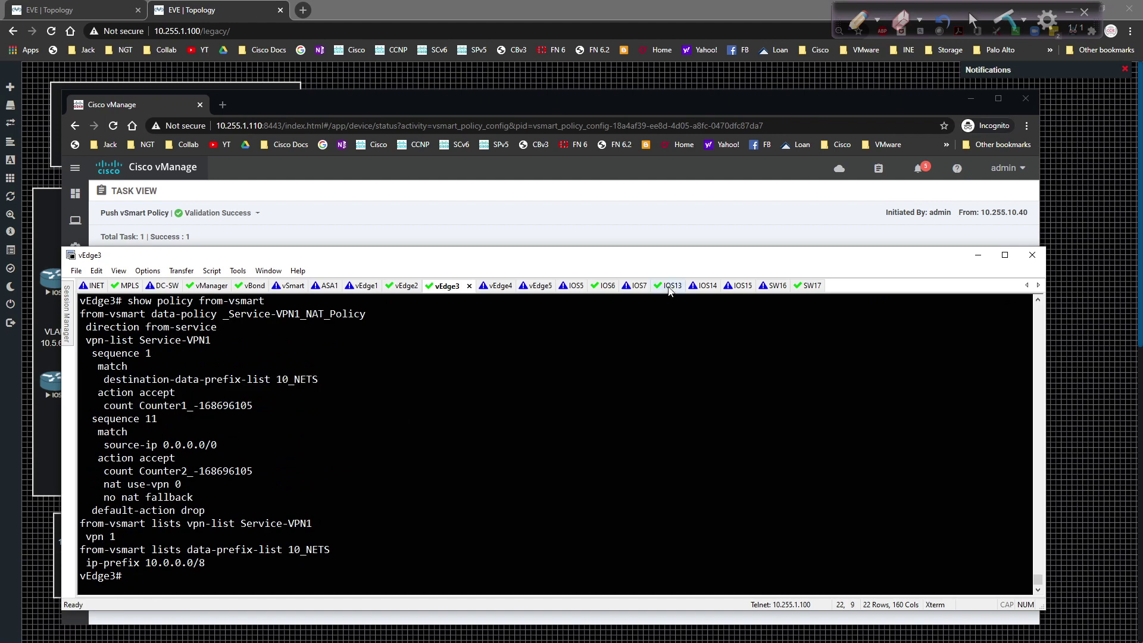
left_click(670, 287)
type("teln")
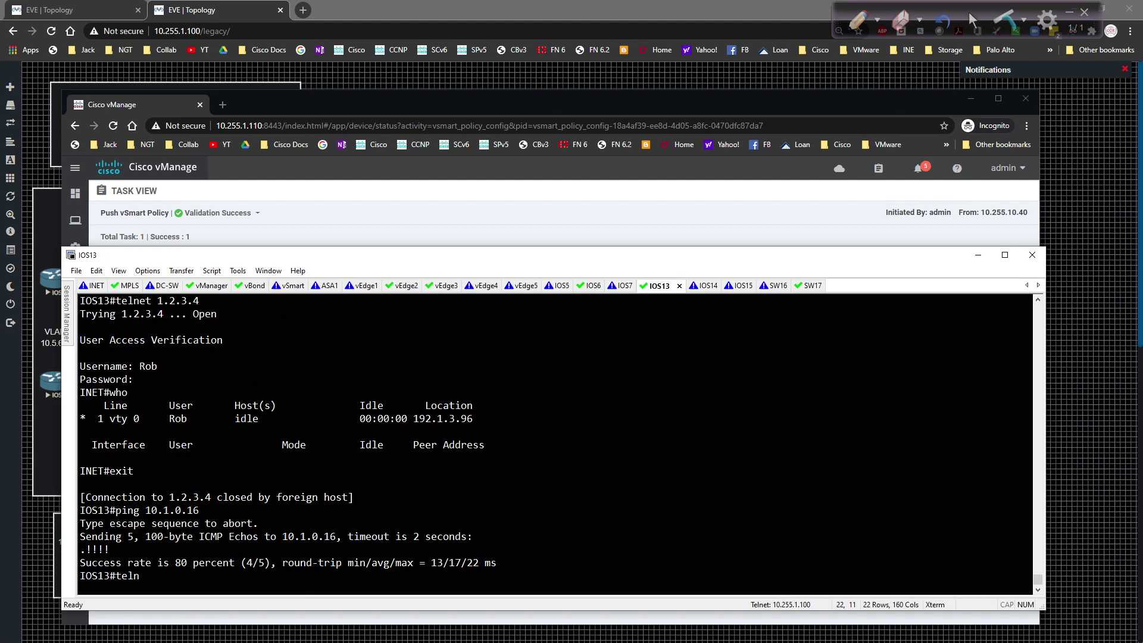
key("BackSpace")
key("BackSpace")
key("BackSpace")
key("BackSpace")
type("tr")
key("Tab")
type("1")
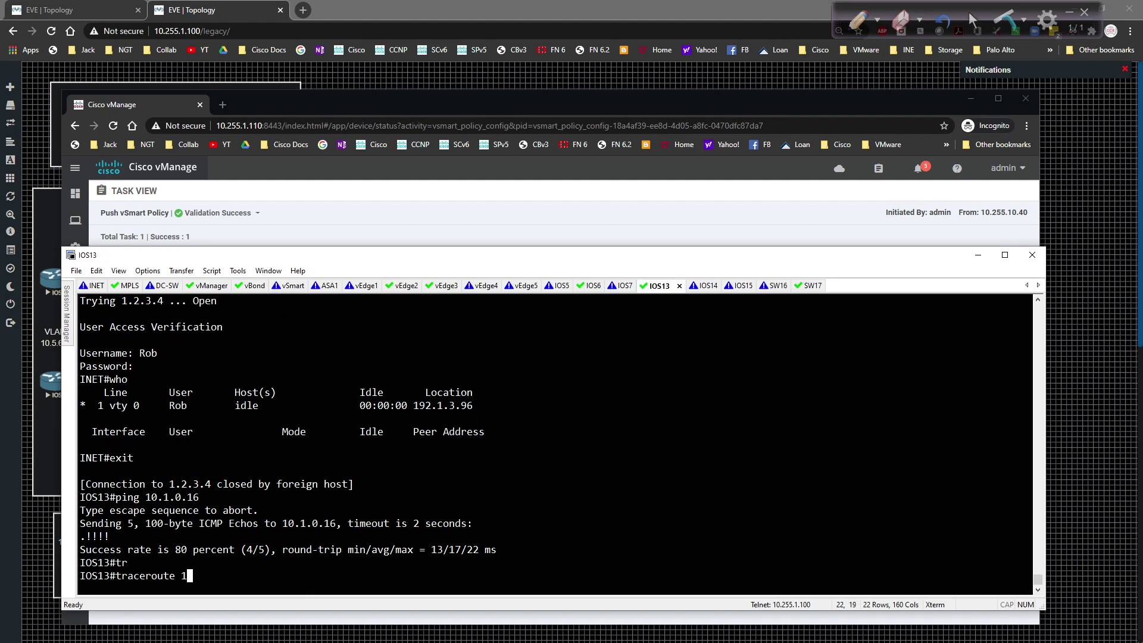
type("0.1.0.16 num")
key("Tab")
key("Return")
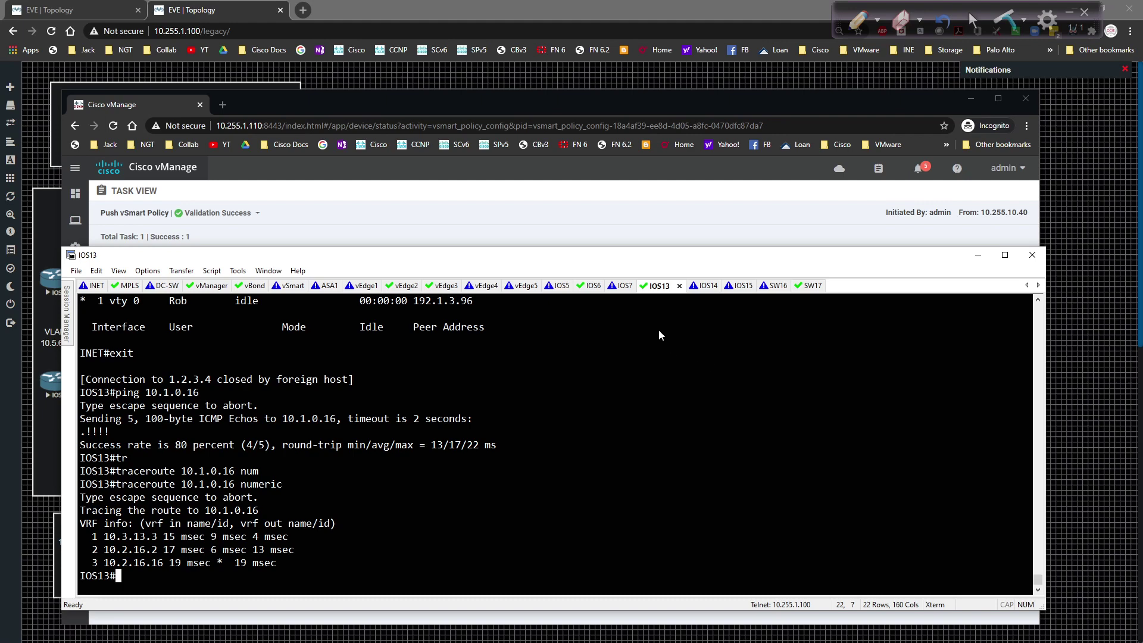
Step: Telnet to 10.1.0.16, which reports a password is required but none set
type("telnet 10.1.0.16")
key("Return")
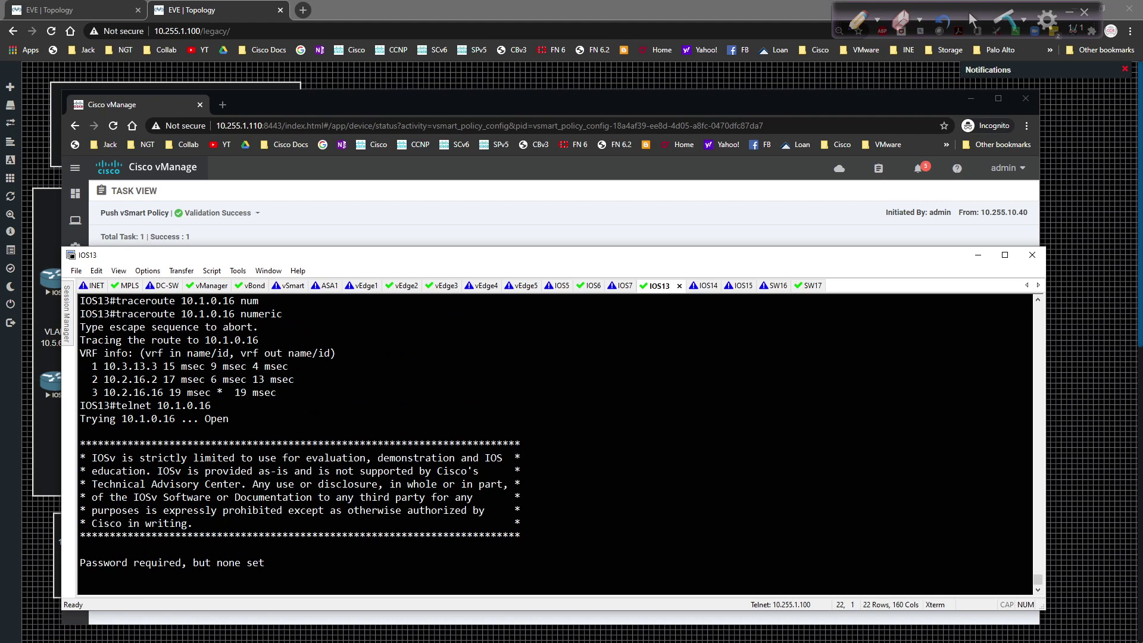
Step: On SW16, configure VTY lines 0 4 with login local and transport input all
left_click(774, 287)
key("Return")
type("en")
key("Return")
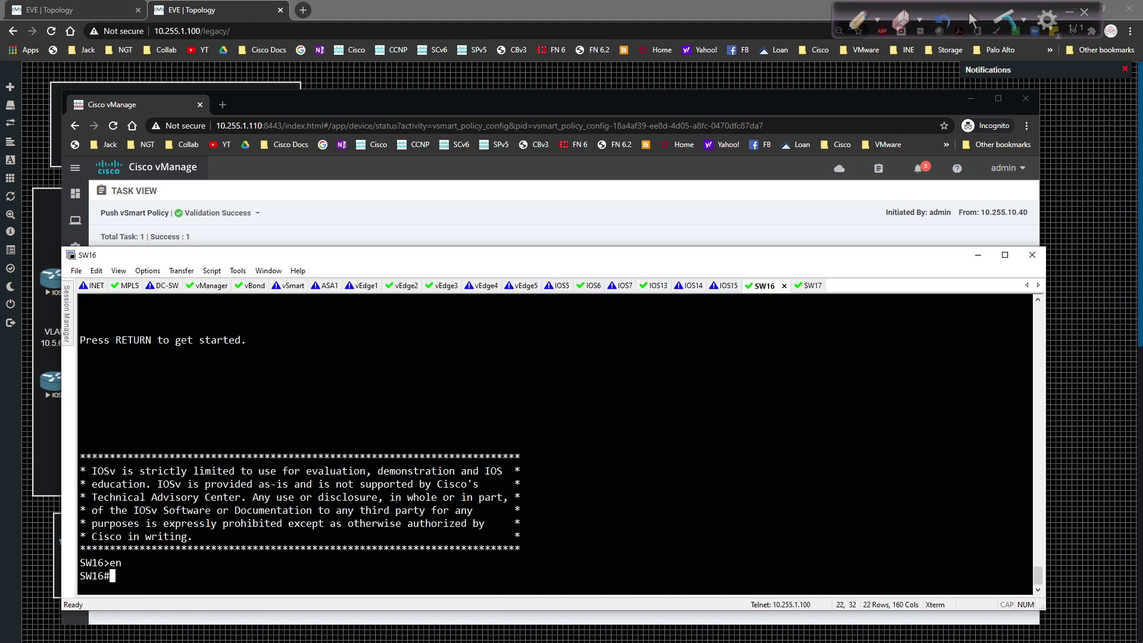
type("conf t")
key("Return")
type("line vty0")
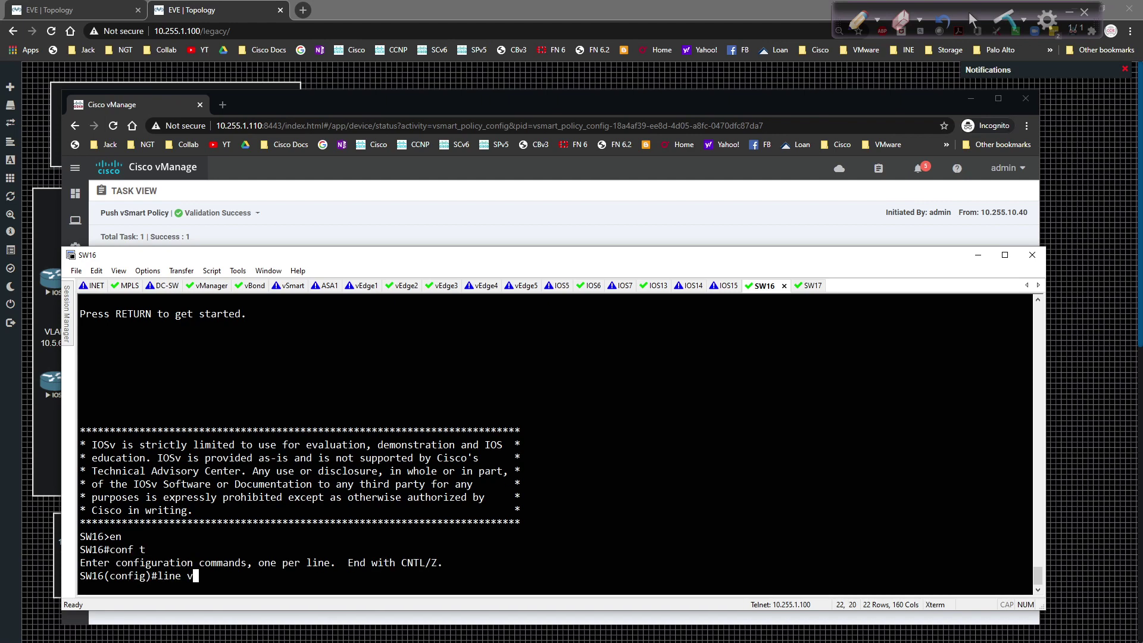
key("BackSpace")
key("BackSpace")
type("0 4")
key("Return")
type("login loca")
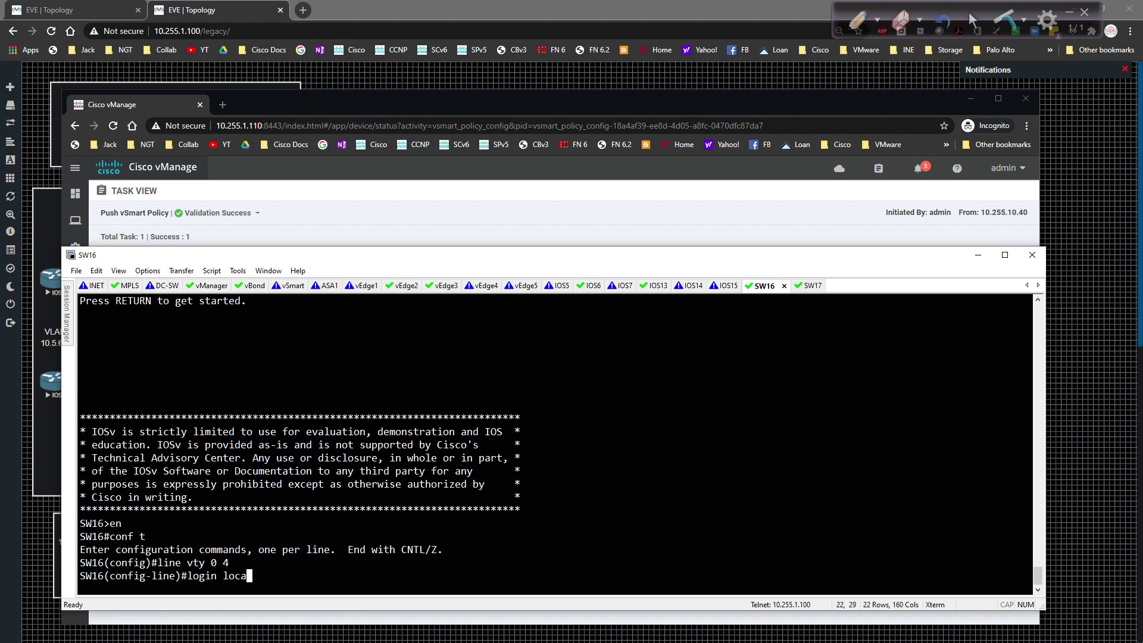
type("l")
key("Return")
type("tr")
key("Tab")
type("in")
key("Tab")
type("al")
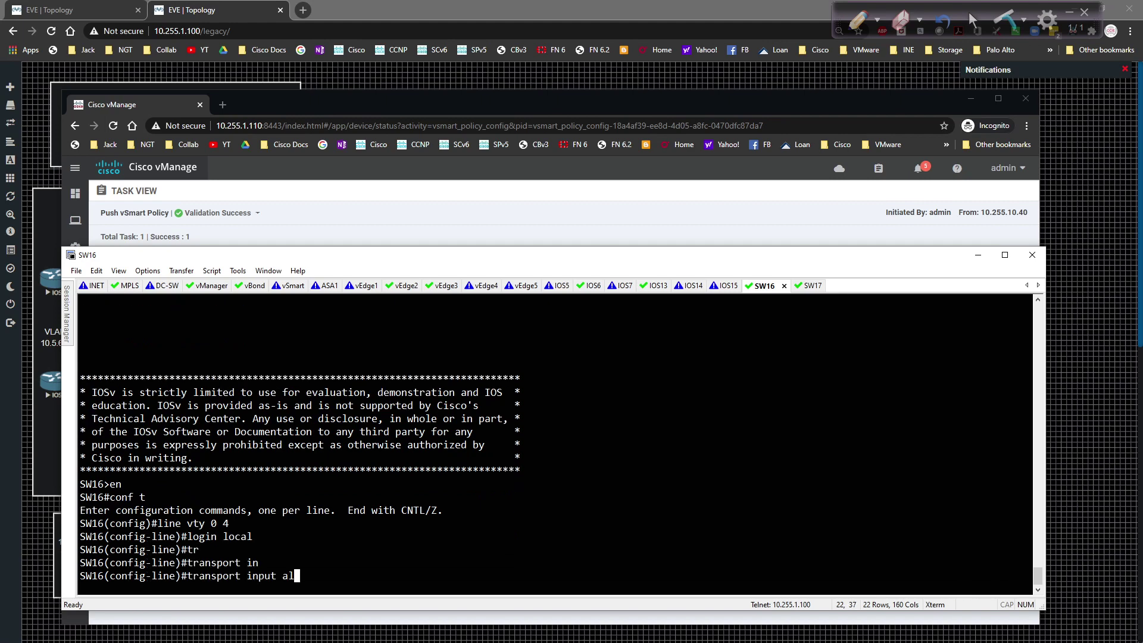
type("l")
key("Return")
type("exit")
key("Return")
Step: Add a privilege 15 local username with a password, then end configuration mode
type("usern")
key("Tab")
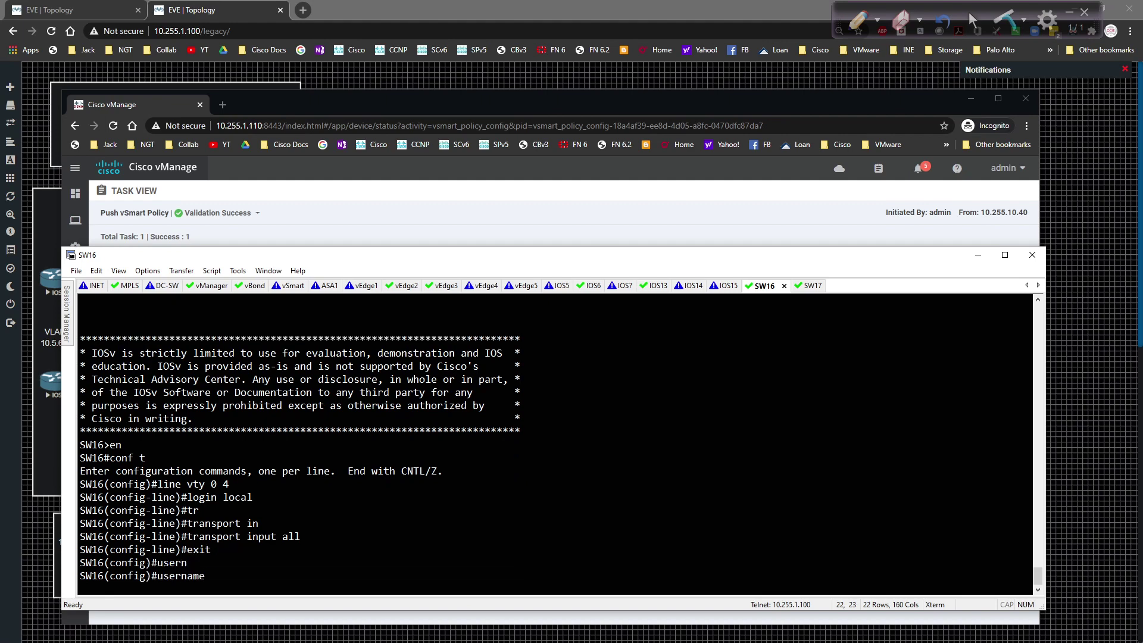
type("Rob pr")
key("Tab")
type("15")
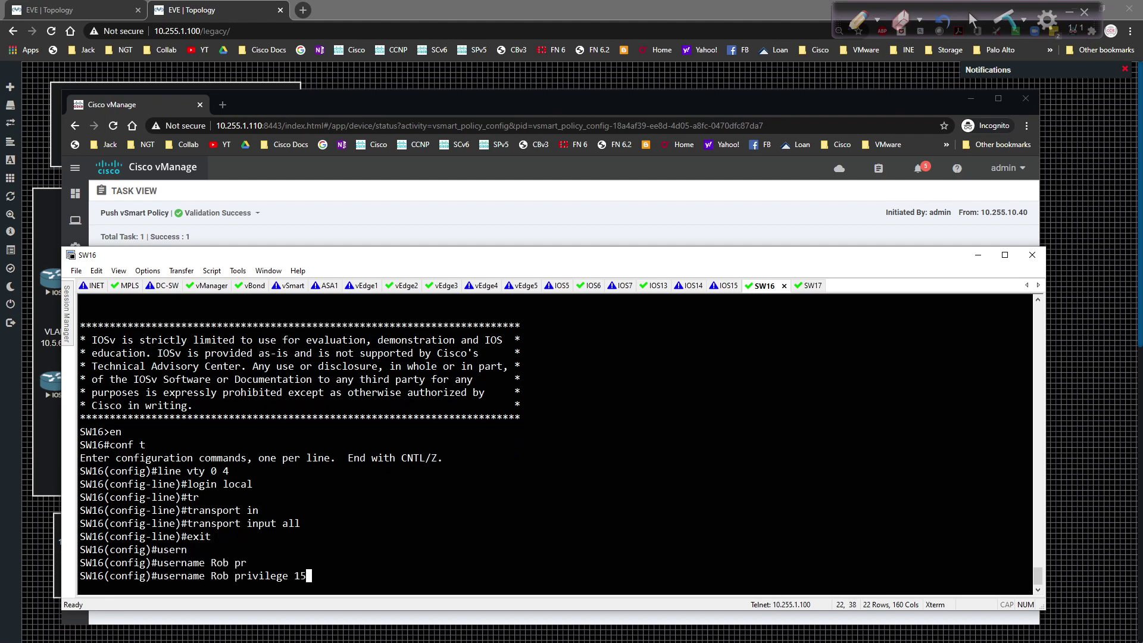
type(" pas")
key("Tab")
type("cisco")
key("Return")
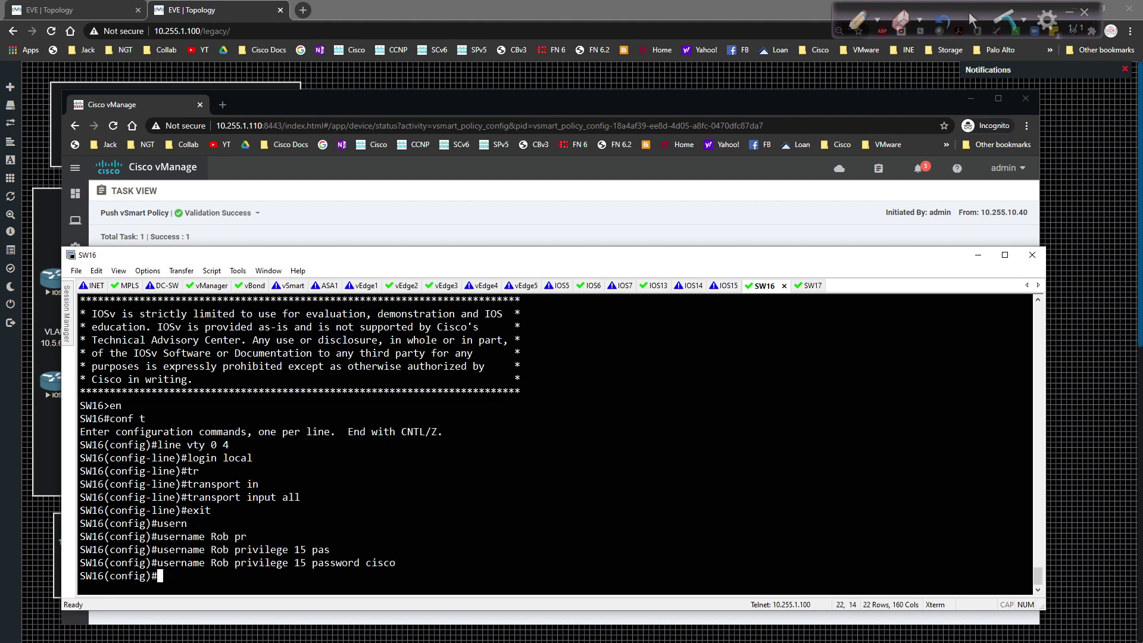
type("end")
key("Return")
Step: From IOS13, rerun telnet 10.1.0.16 and log in to SW16 with the new local user, retrying after one failure
left_click(654, 286)
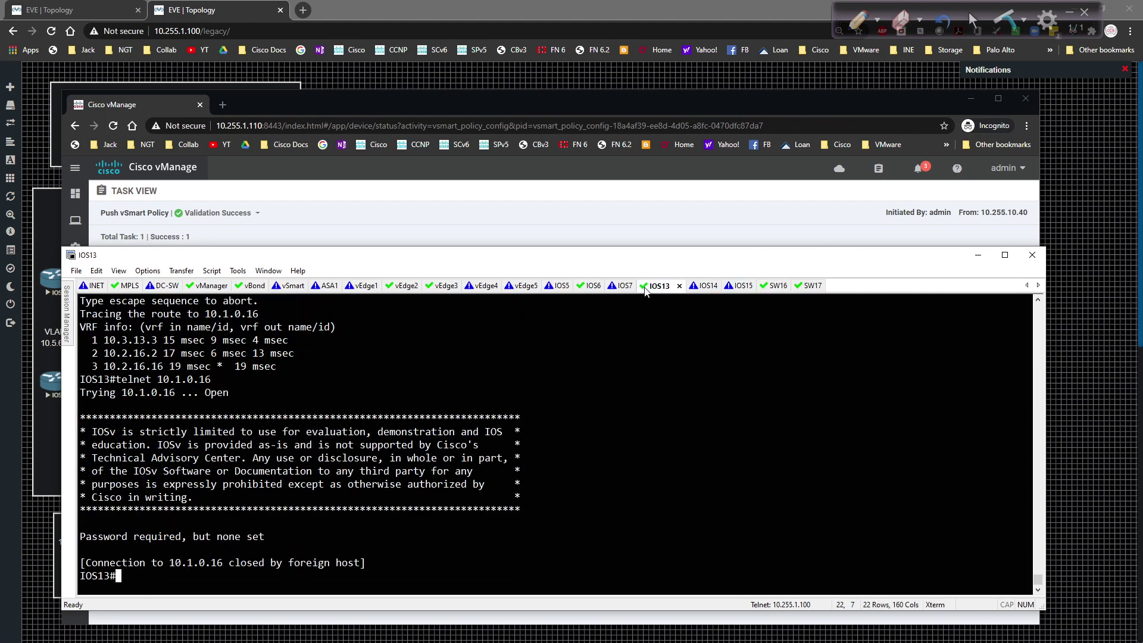
key("Up")
key("Return")
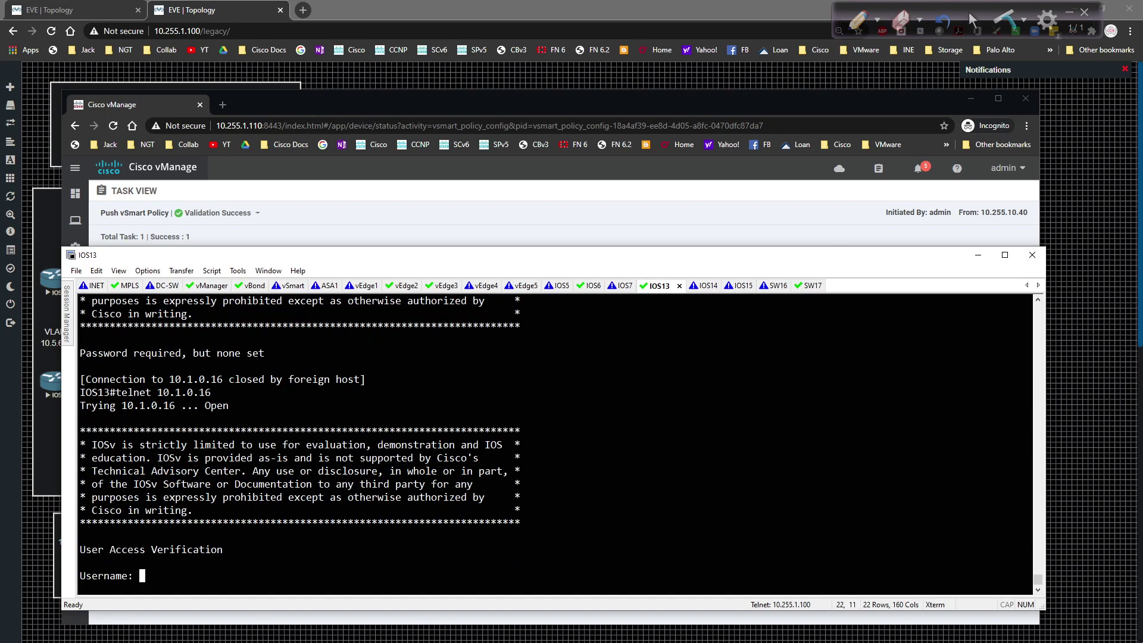
type("Rob")
key("Return")
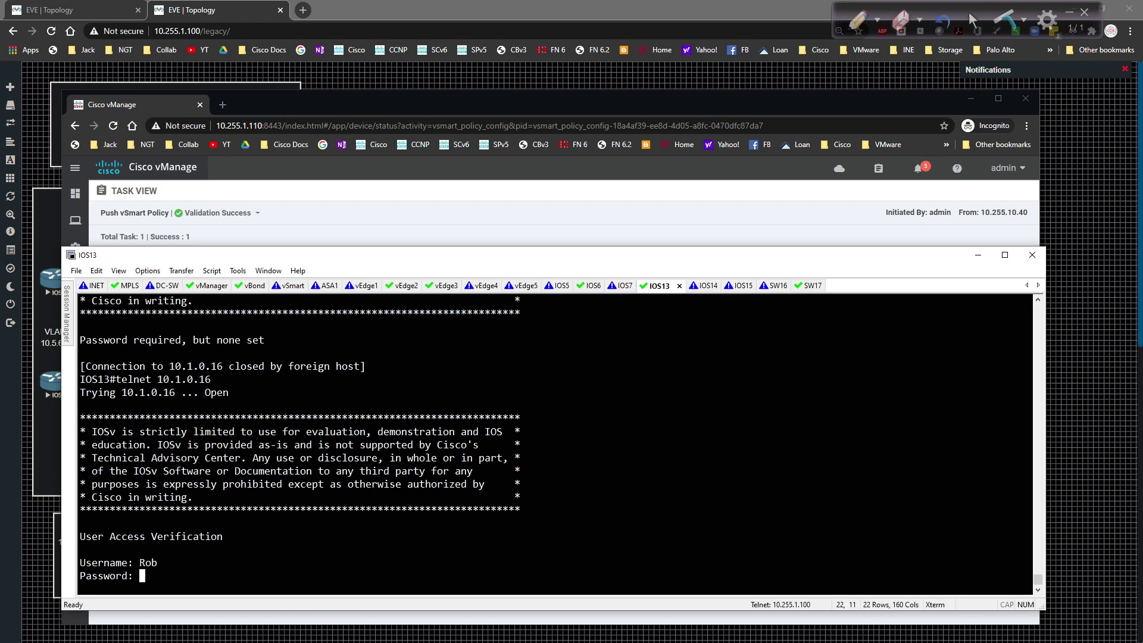
key("Return")
type("Rob")
key("Return")
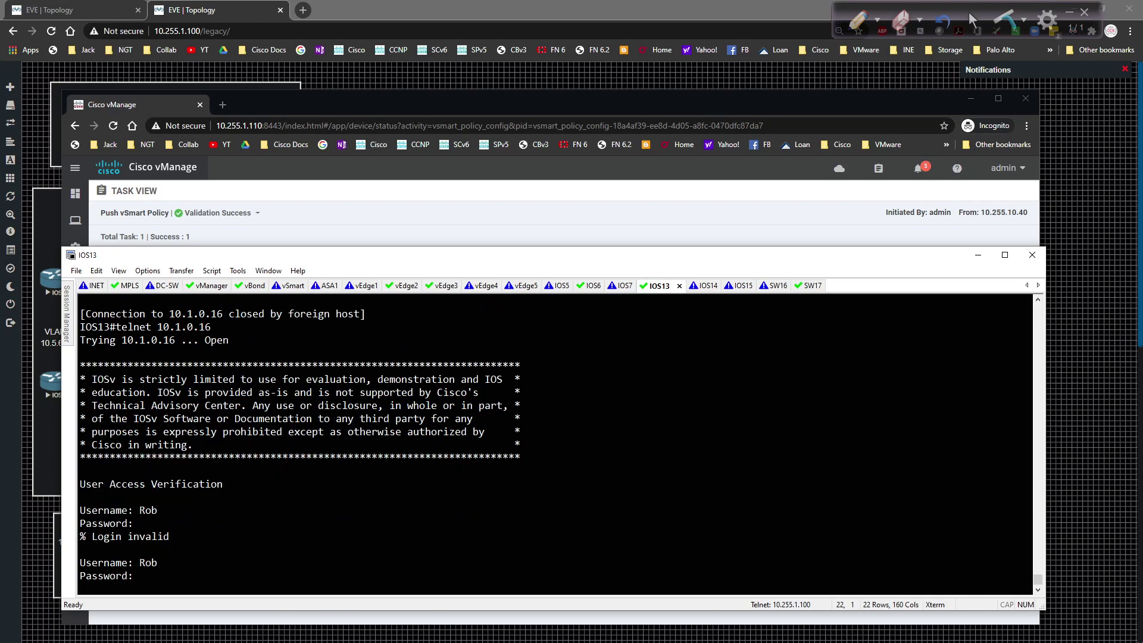
key("Return")
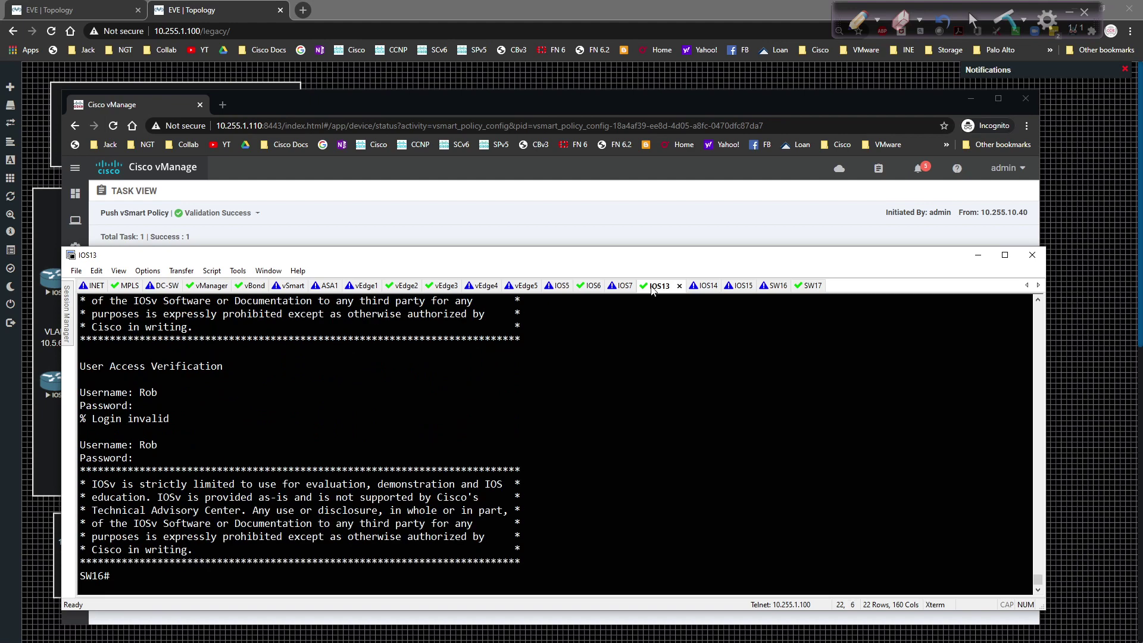
Step: On vEdge3, rerun show policy data-policy-filter and highlight Counter1's 60 packets and 3882 bytes
left_click(445, 287)
key("Up")
key("Up")
key("Return")
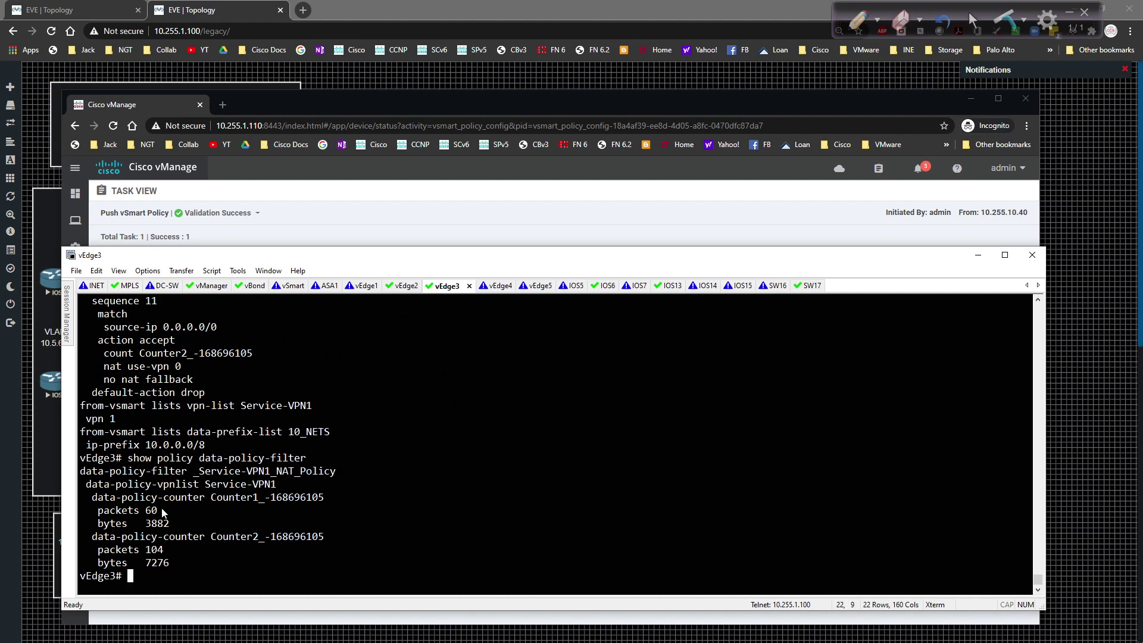
left_click_drag(170, 525, 76, 511)
left_click(299, 508)
type("OQ")
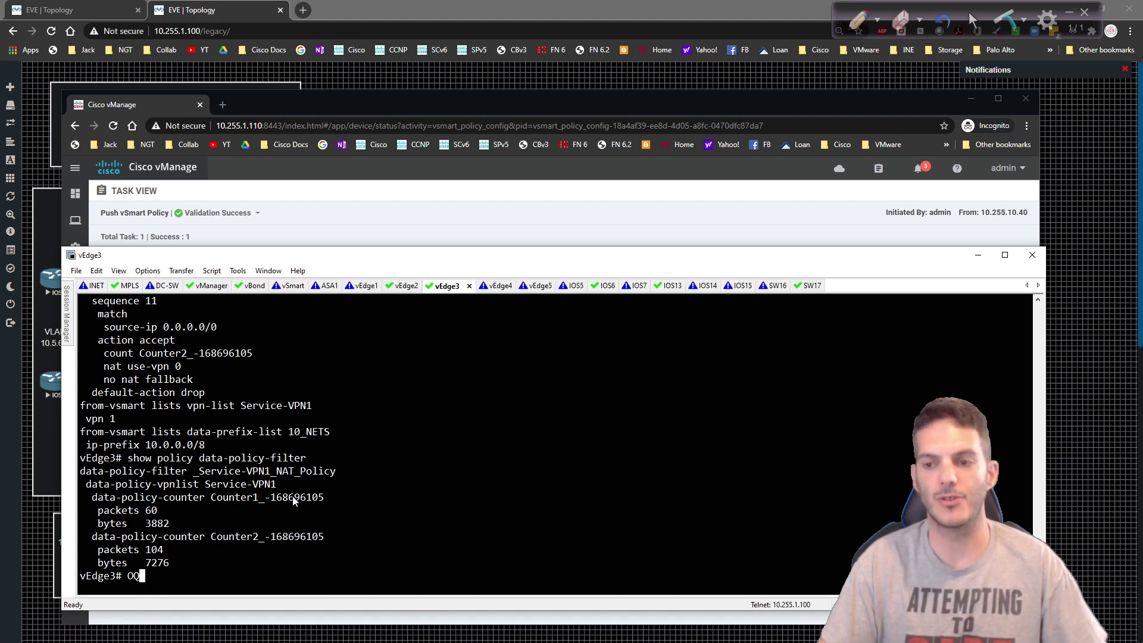